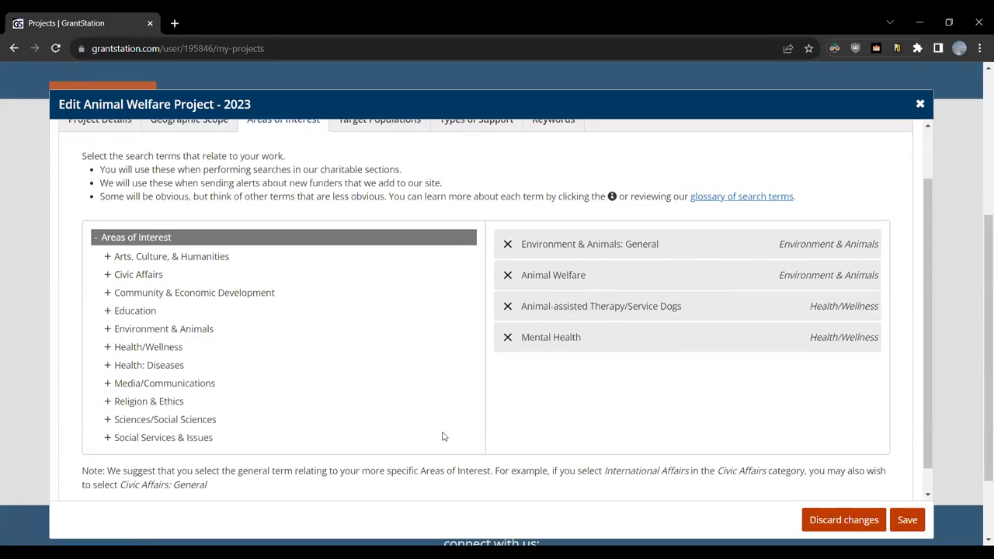
Review the Target Populations selected for the Animal Welfare Project - 2023 and read the definitions of several listed terms.
scroll(443, 436, "up", 2)
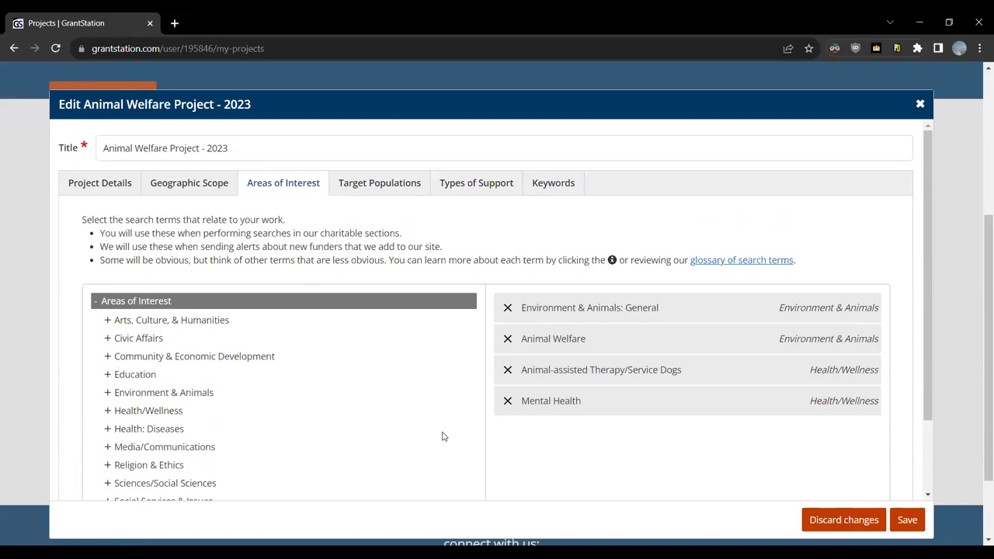
left_click(396, 186)
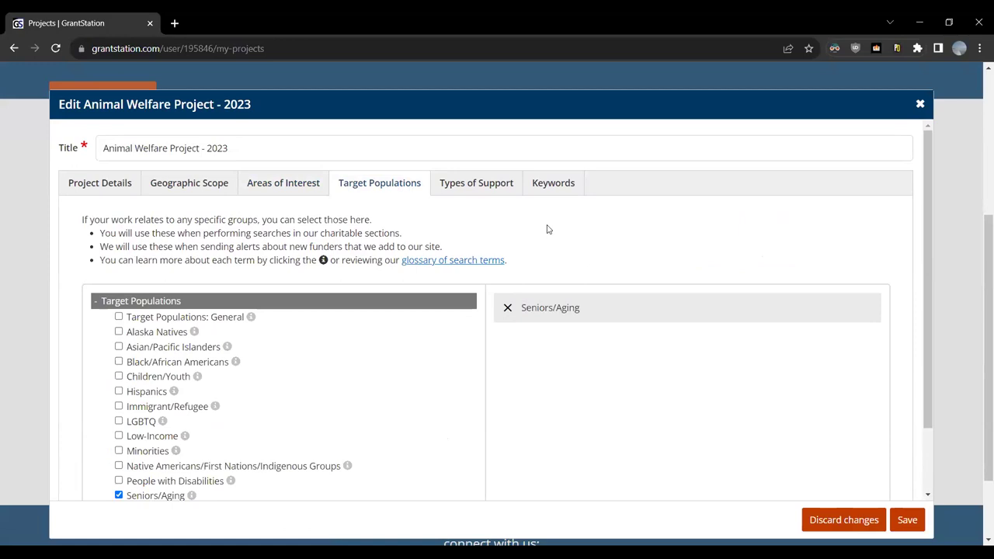
scroll(506, 228, "down", 1)
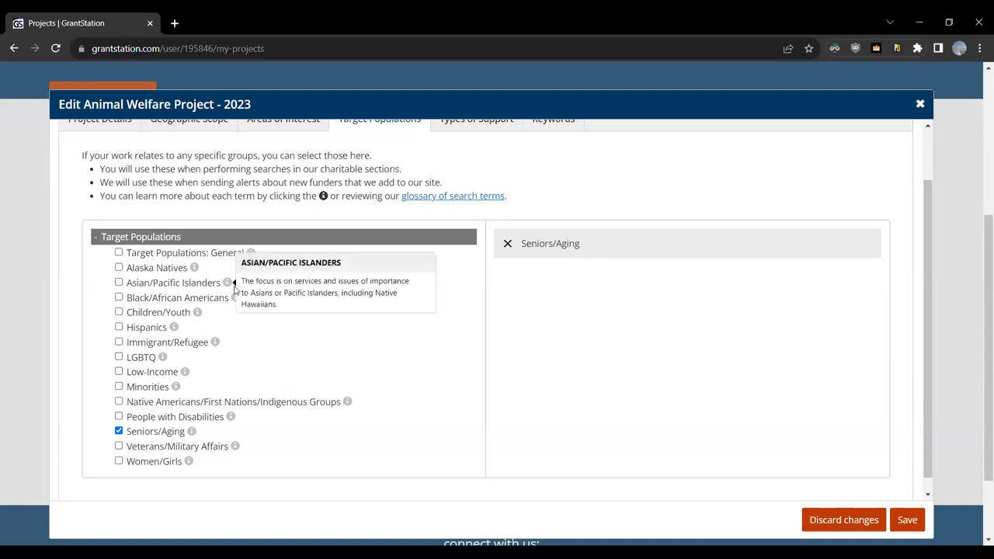
mouse_move(237, 300)
mouse_move(176, 327)
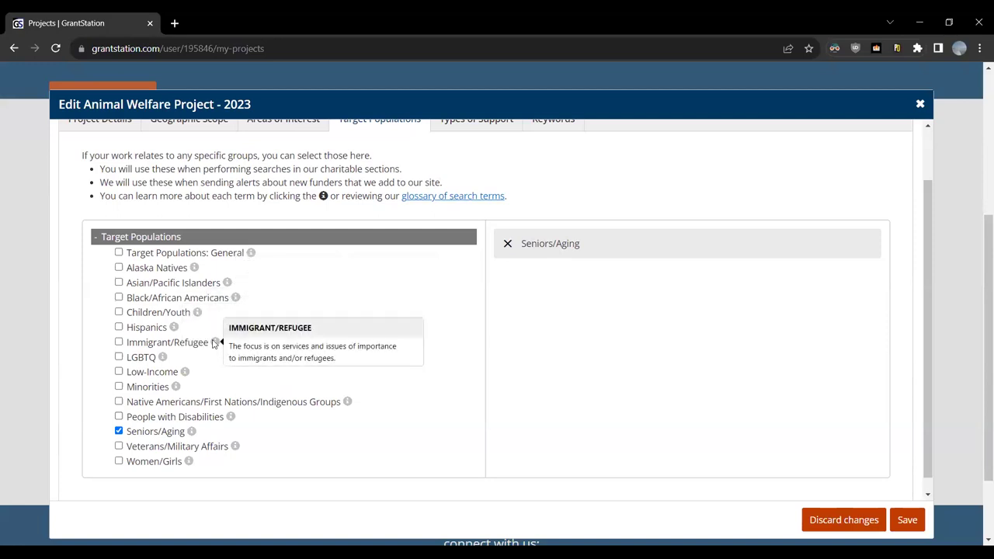
Review the project's Types of Support, including the available terms and the ones already selected.
scroll(415, 296, "up", 2)
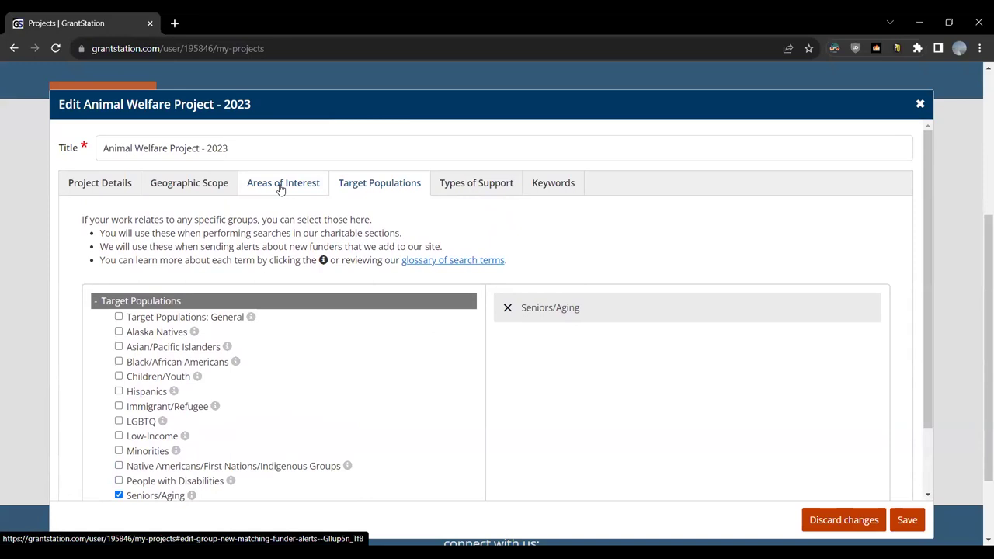
left_click(471, 188)
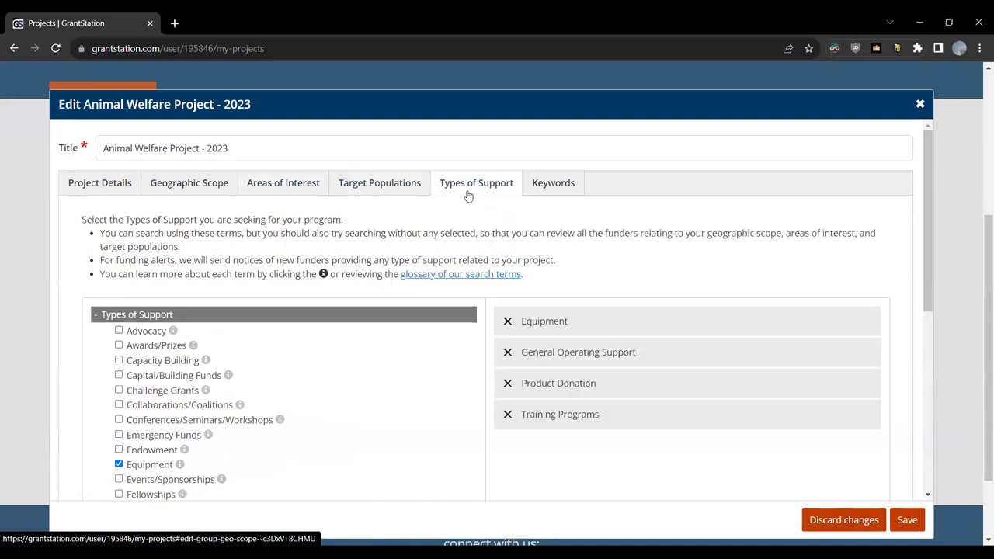
scroll(413, 232, "down", 1)
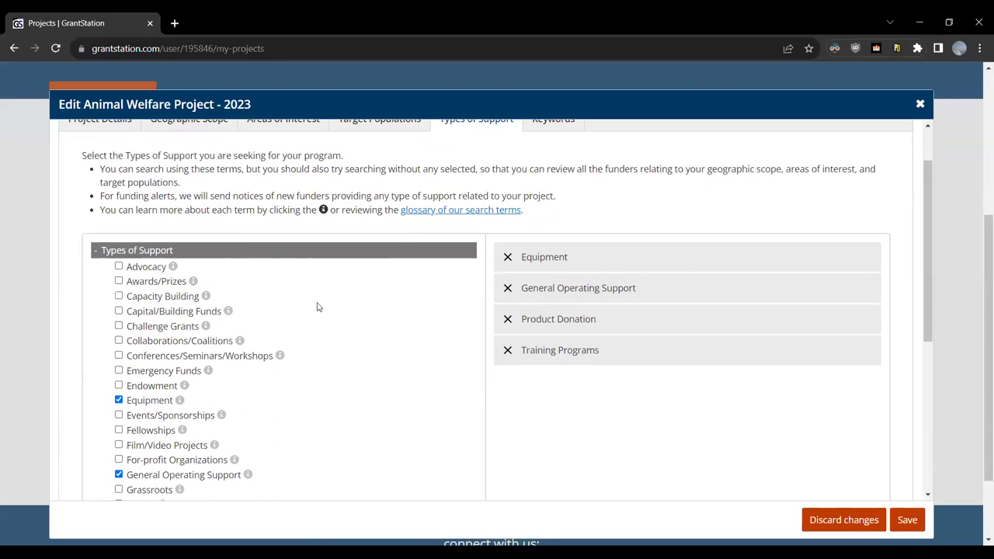
scroll(370, 359, "down", 1)
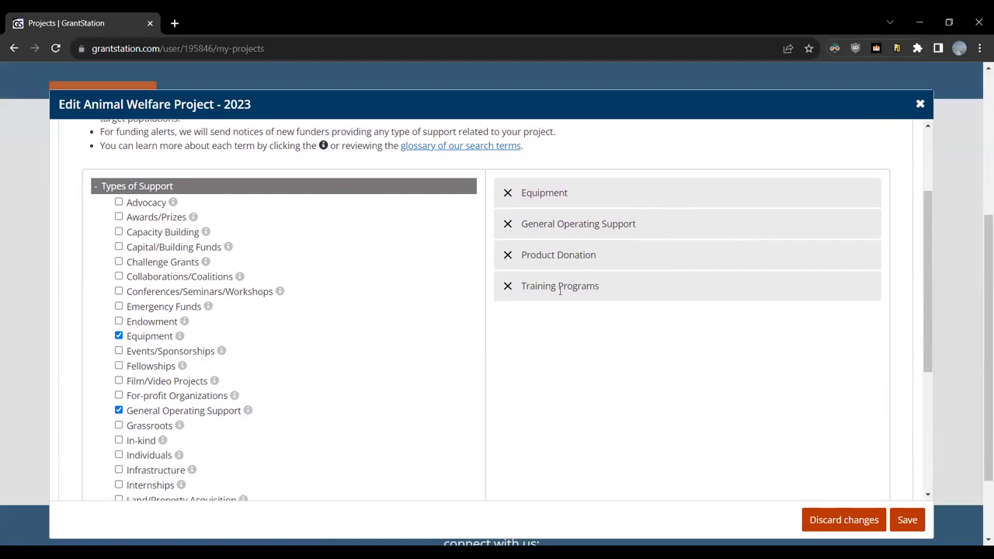
scroll(295, 386, "down", 3)
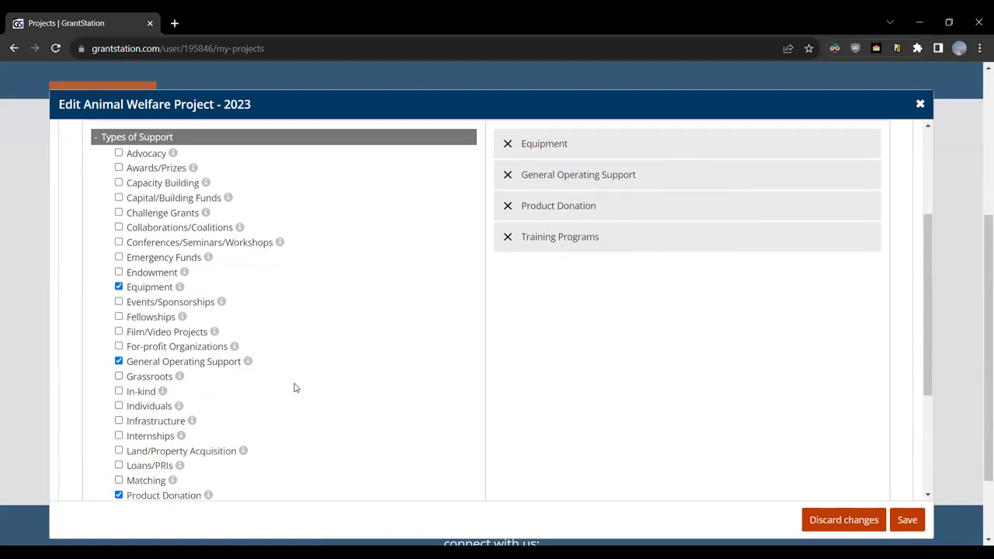
Check the project's Keywords section, return to Types of Support and save the Animal Welfare Project - 2023.
scroll(340, 379, "up", 5)
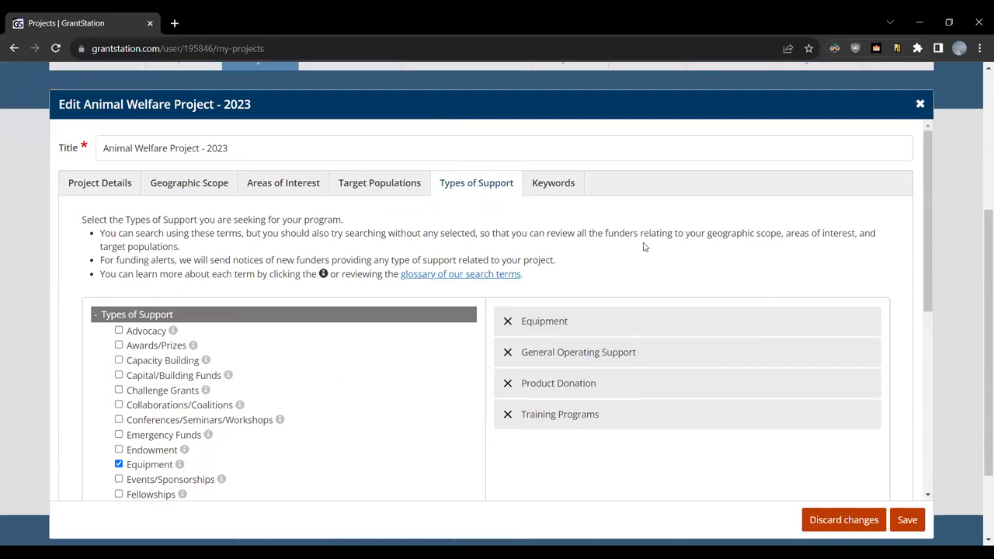
left_click(554, 185)
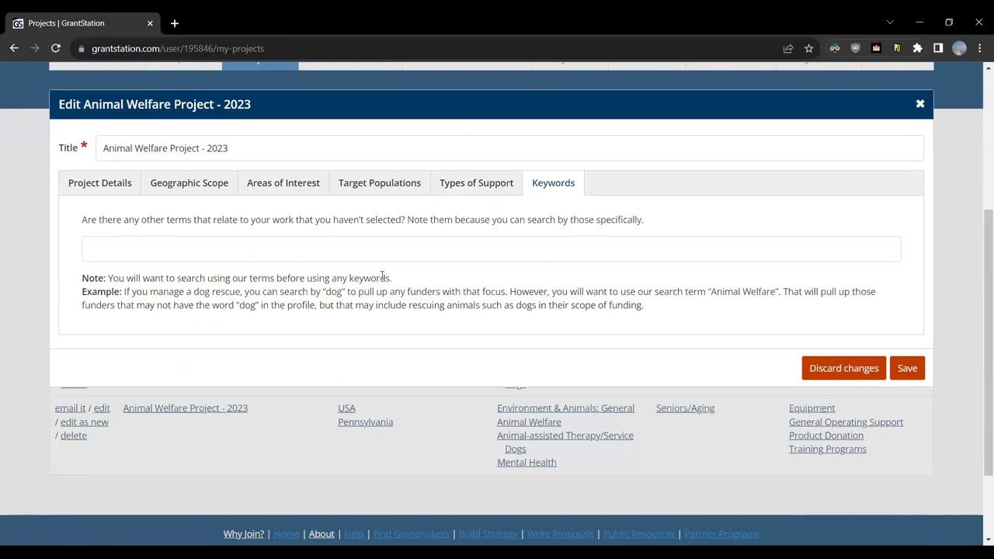
left_click(470, 189)
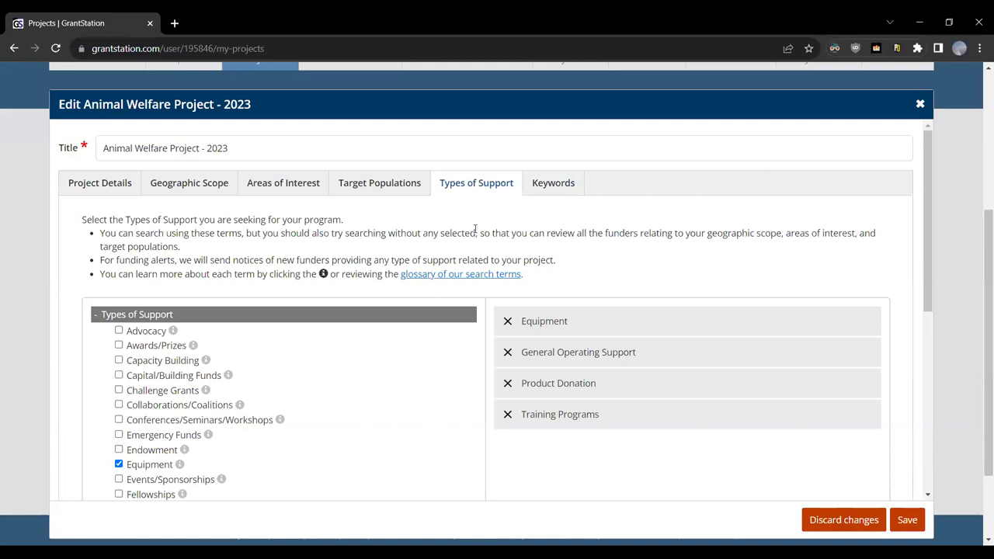
left_click(906, 523)
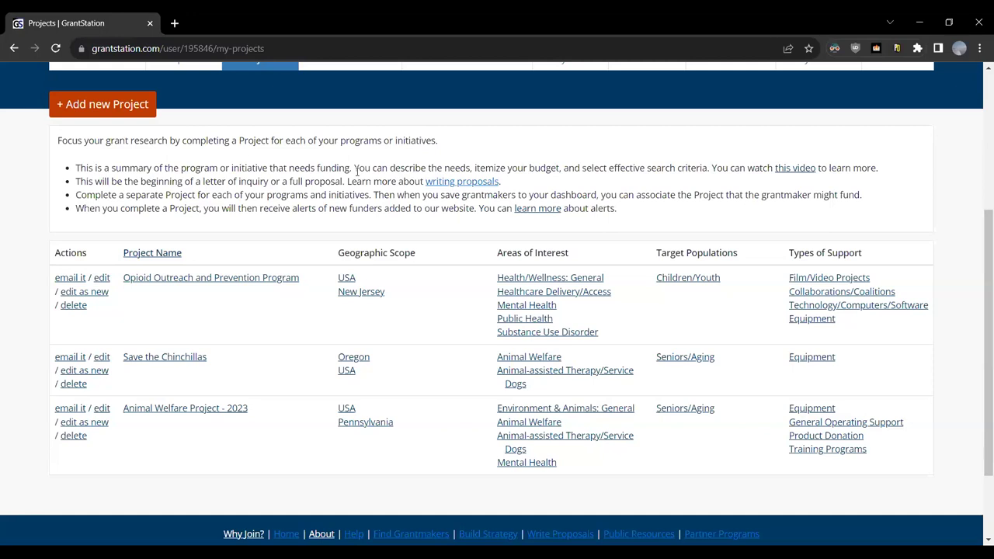
Open the US State Government section for finding grantmakers.
scroll(356, 170, "up", 3)
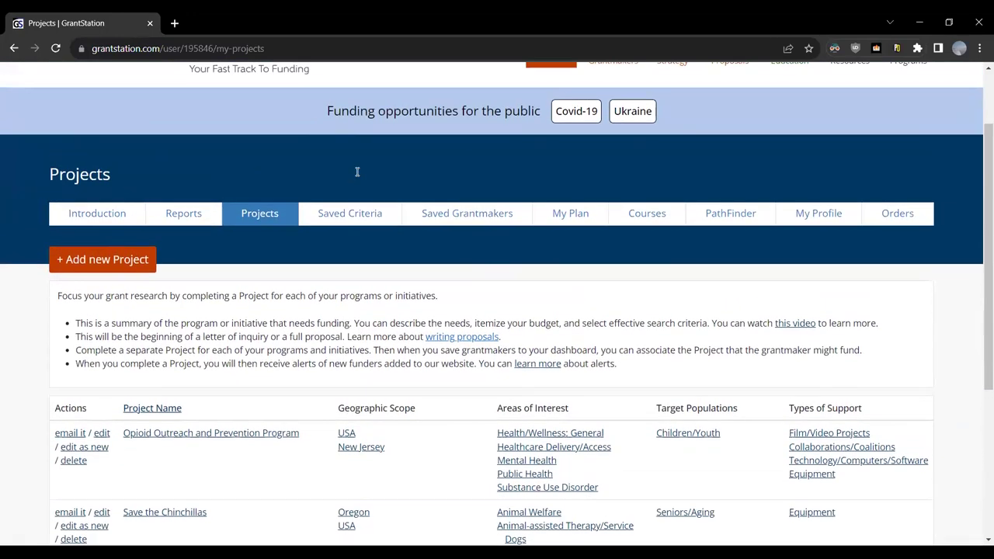
scroll(356, 177, "up", 1)
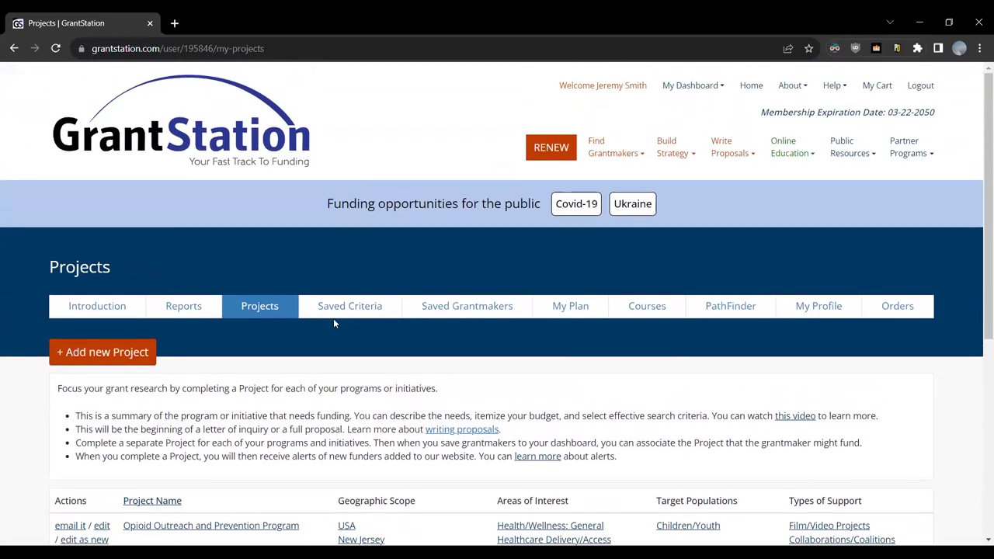
left_click(629, 153)
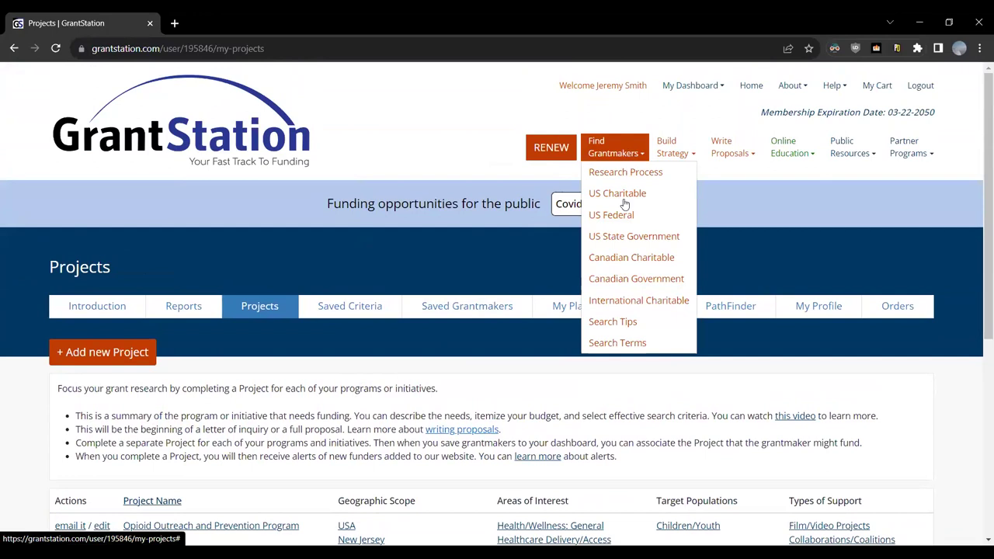
left_click(626, 259)
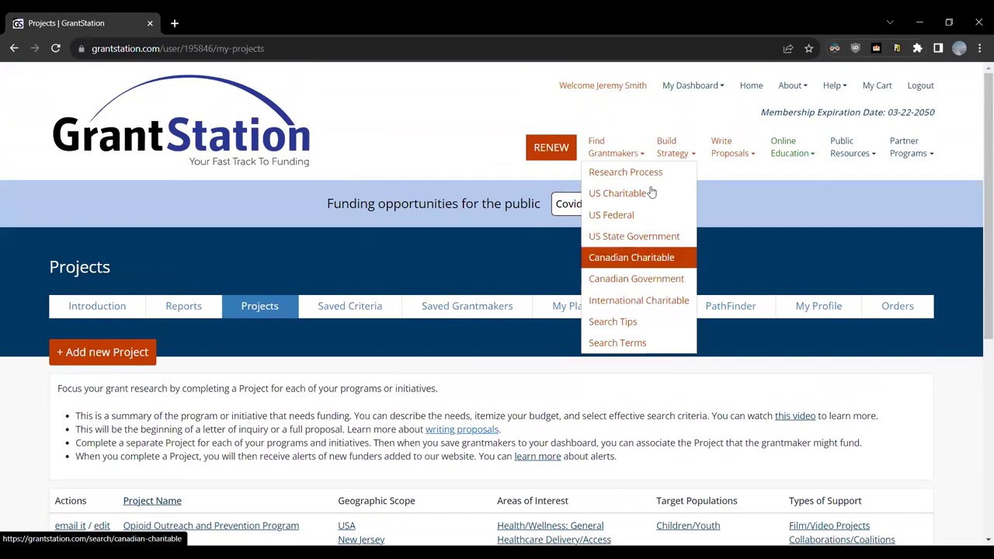
left_click(650, 237)
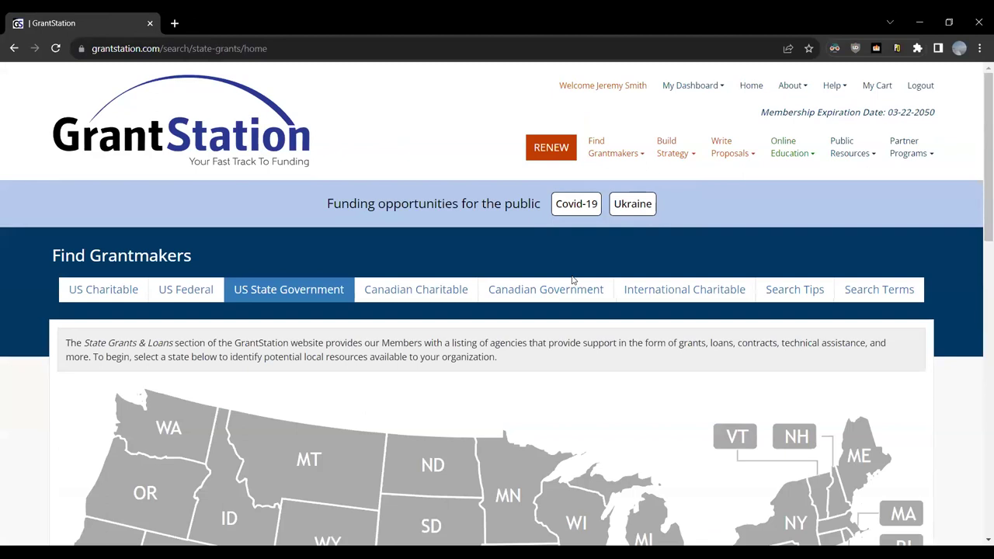
Choose Pennsylvania on the state map to open its government grants and loans listing.
scroll(668, 264, "down", 2)
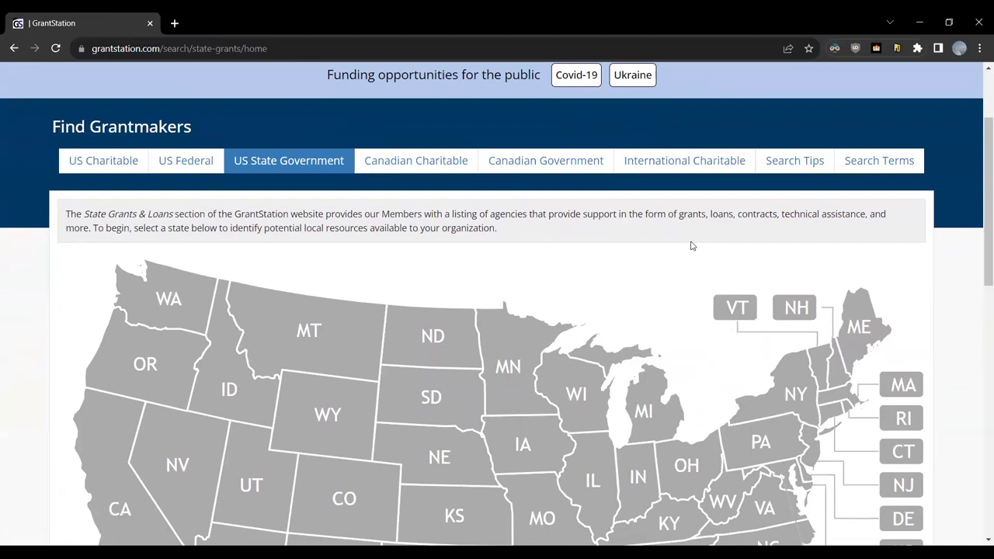
scroll(691, 246, "down", 1)
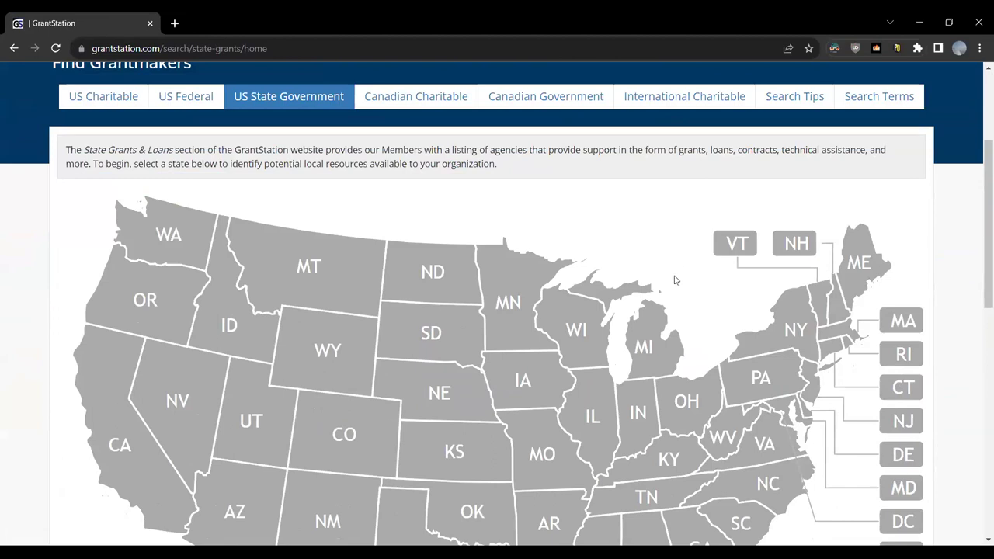
left_click(765, 394)
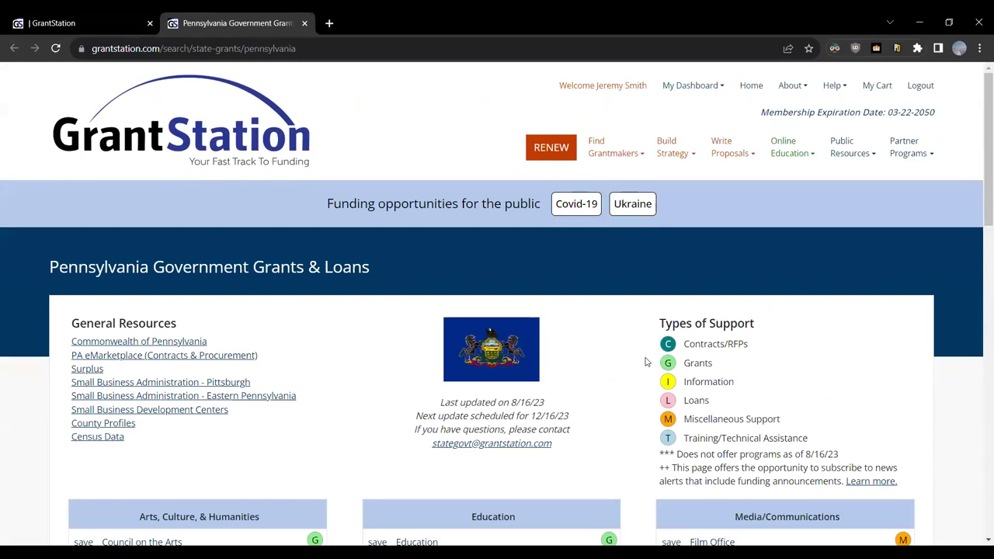
Examine Pennsylvania's general resources and the agencies listed by area of interest with their types of support.
scroll(645, 362, "down", 2)
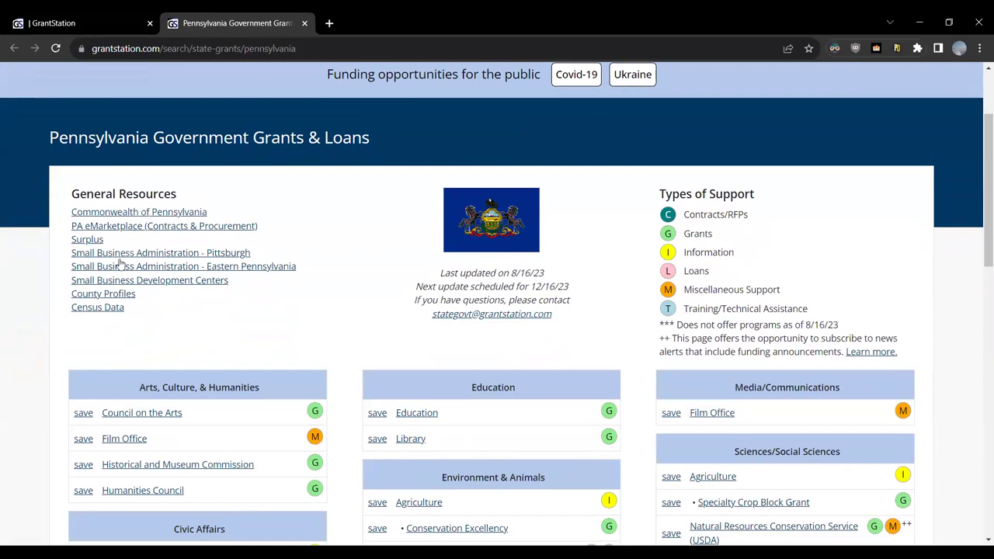
scroll(643, 289, "down", 1)
scroll(642, 289, "down", 3)
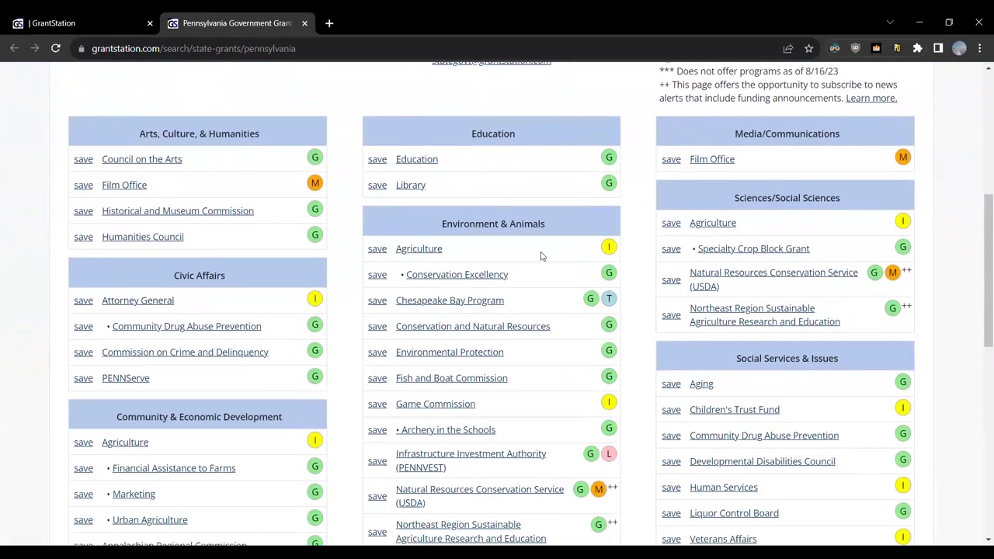
scroll(643, 223, "down", 2)
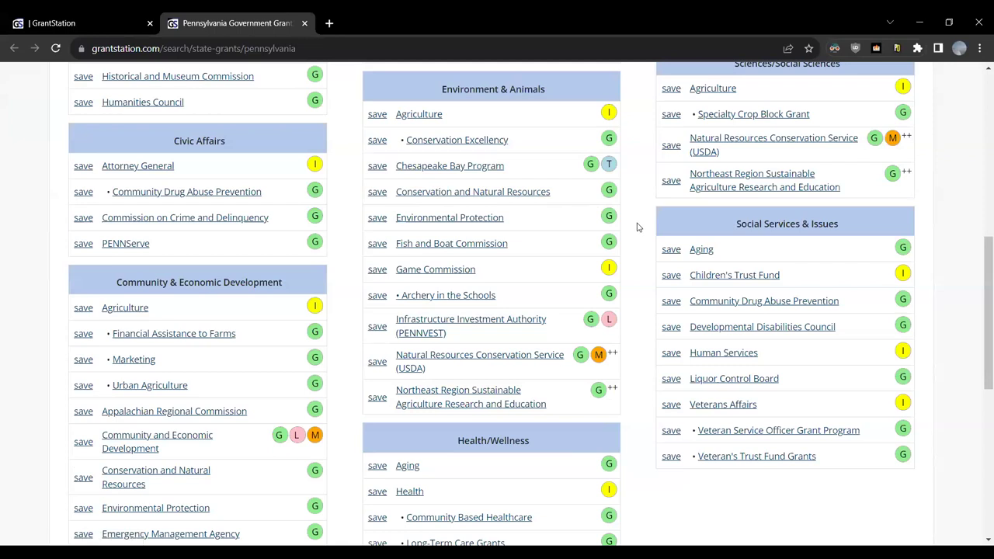
Open the US Federal grantmaker search.
scroll(637, 226, "up", 8)
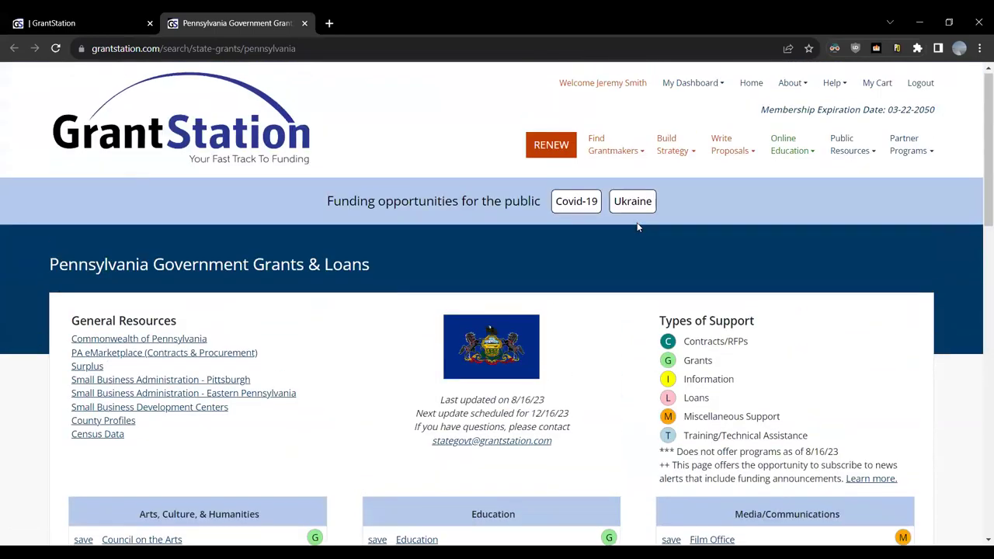
left_click(610, 152)
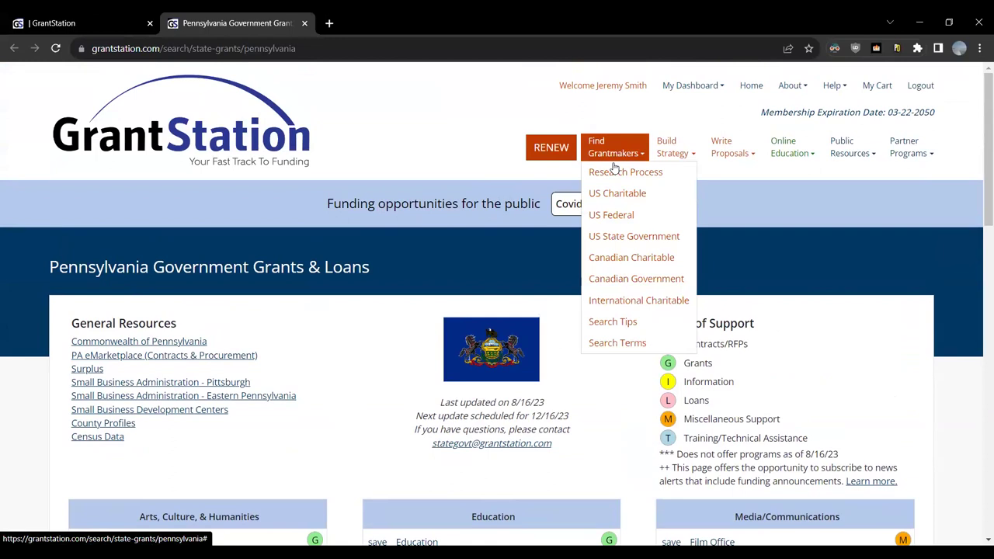
left_click(623, 220)
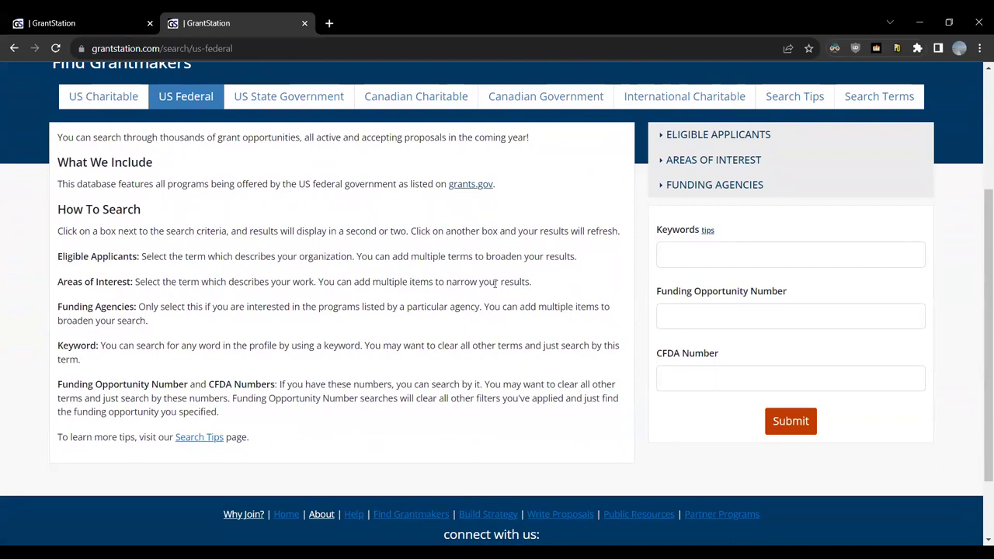
Filter the federal opportunities by eligible applicants to nonprofits having a 501(c)(3) status, other than institutions of higher education.
scroll(495, 283, "up", 1)
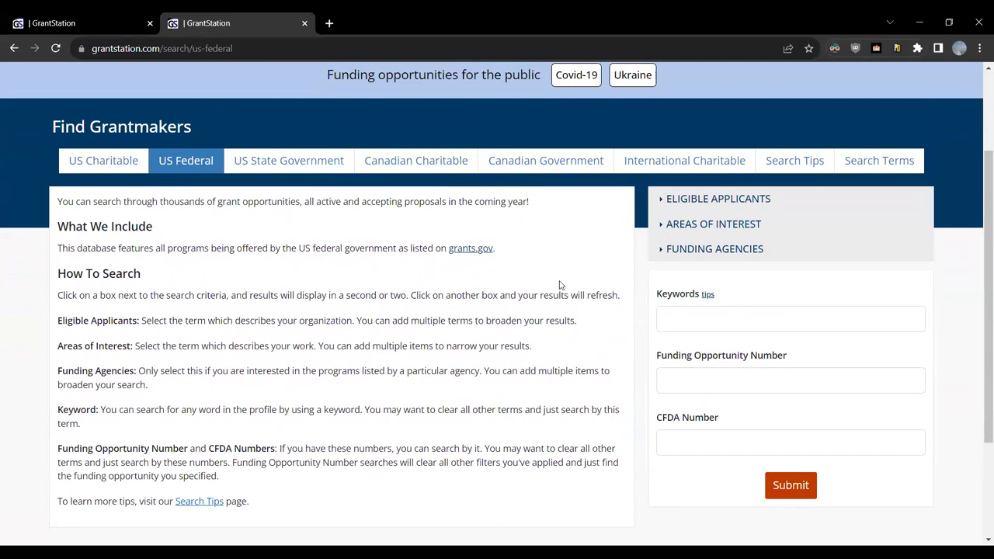
scroll(560, 285, "up", 2)
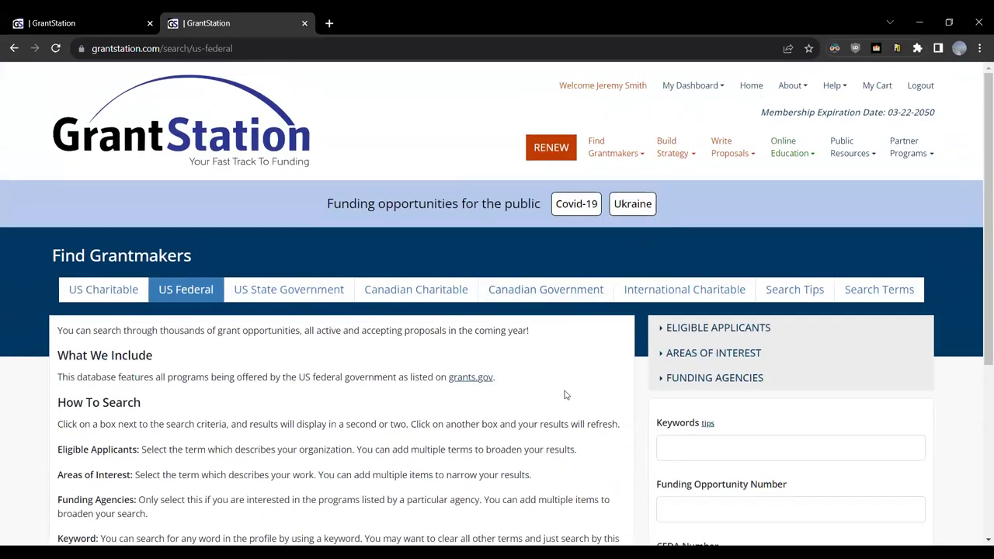
left_click(661, 329)
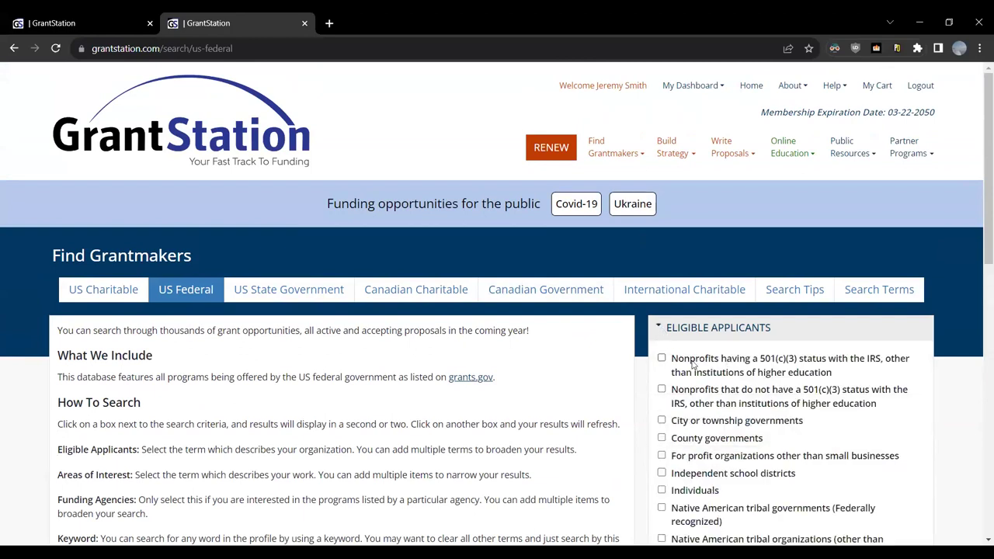
left_click(661, 358)
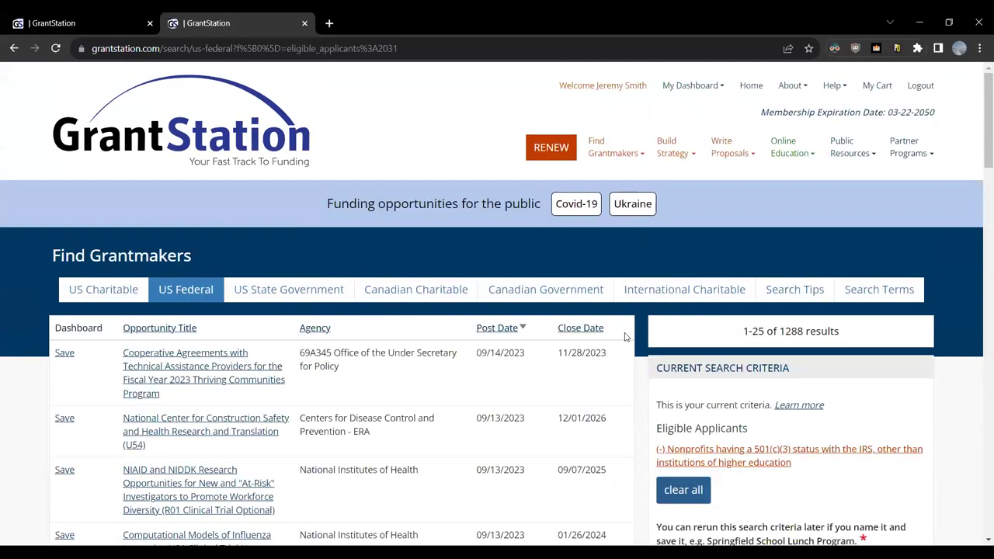
Narrow the federal opportunities to the "Arts (see 'Cultural Affairs' in CFDA)" area of interest.
scroll(626, 337, "down", 2)
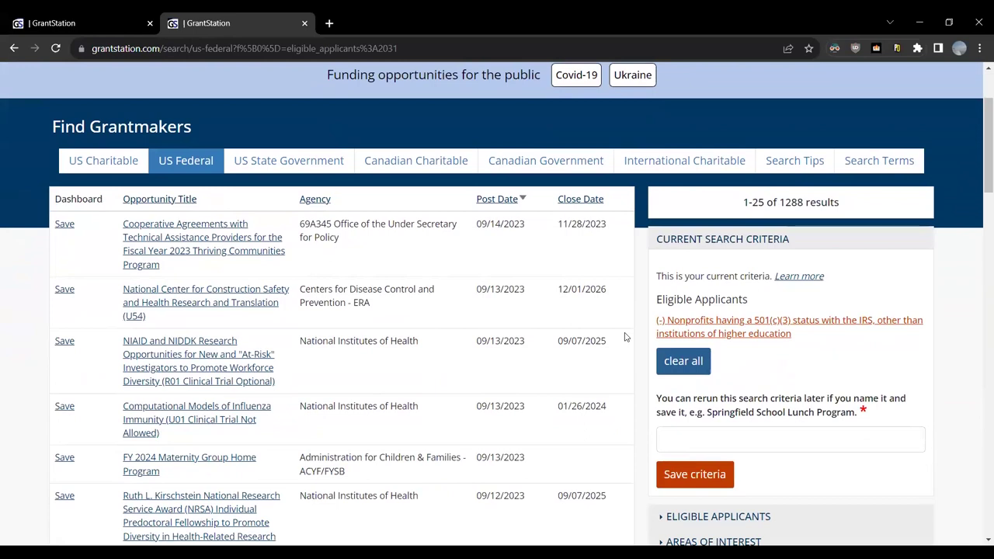
scroll(626, 337, "down", 3)
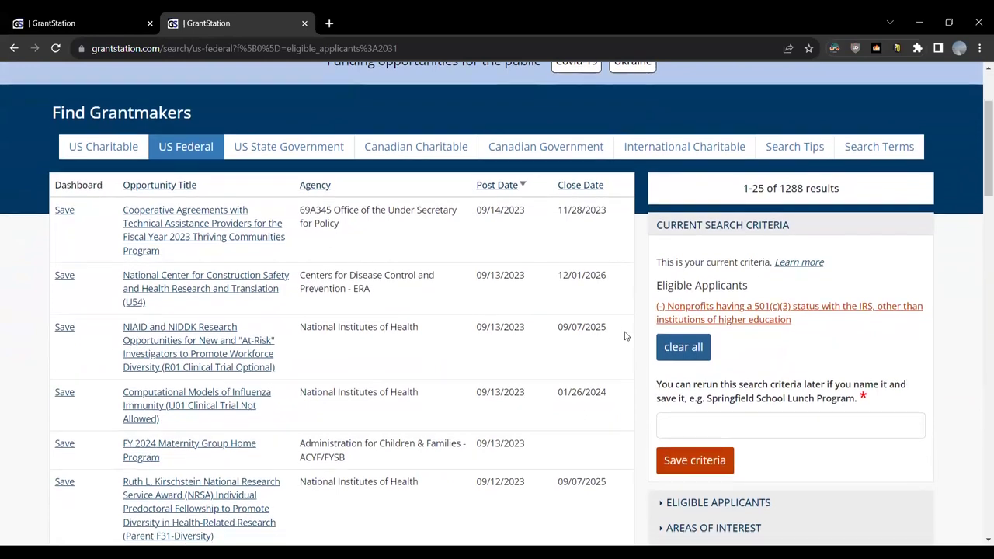
left_click(665, 350)
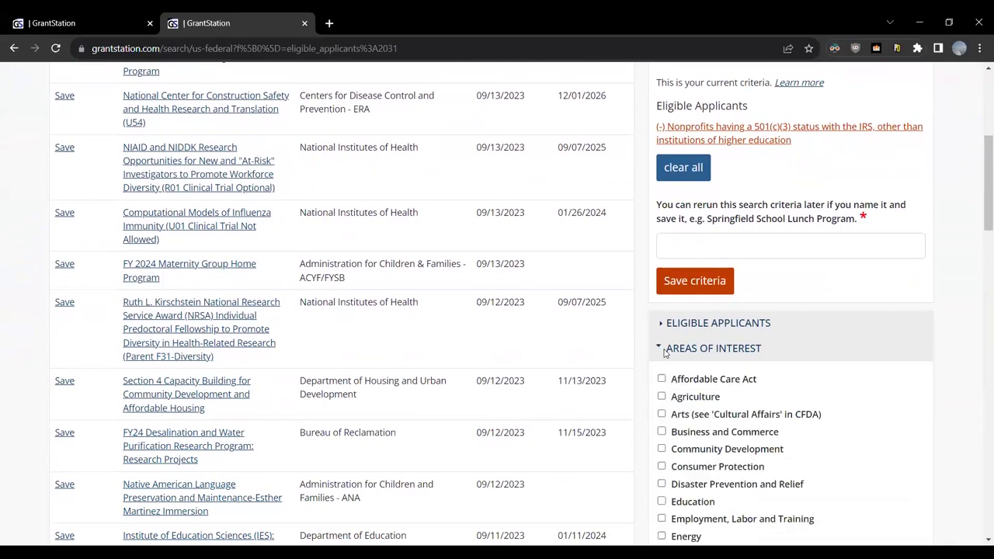
scroll(664, 350, "down", 2)
scroll(664, 350, "up", 2)
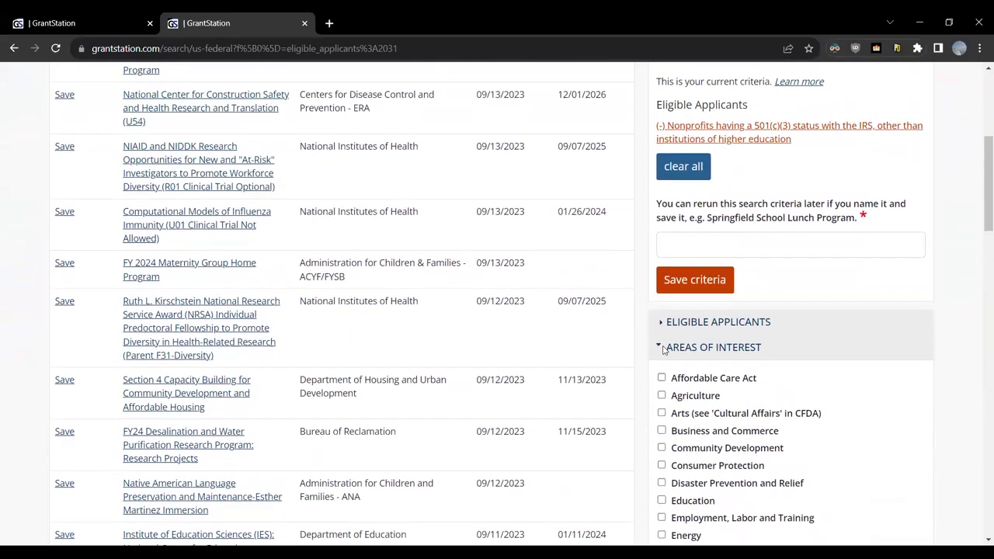
left_click(661, 413)
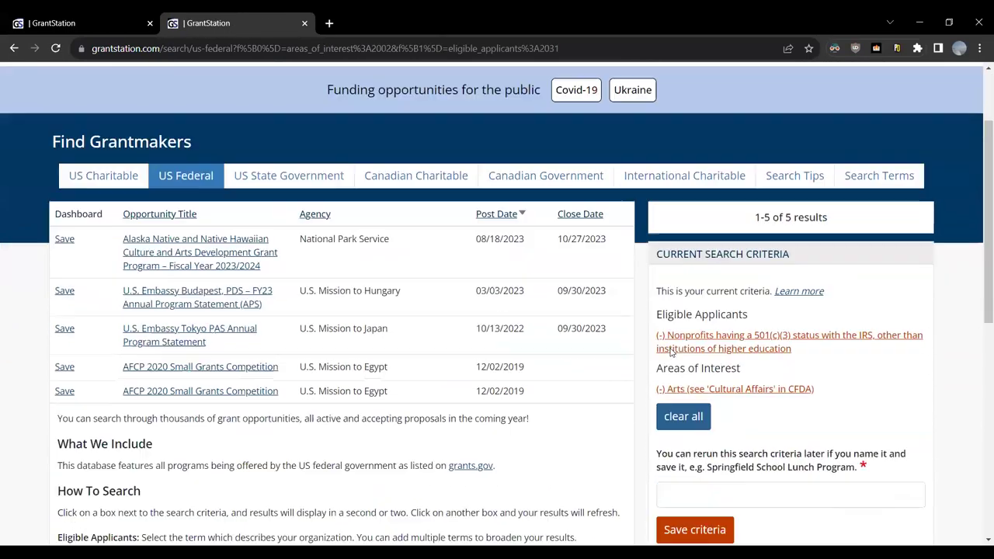
Look over the remaining federal search options and open the US Charitable grantmaker search.
scroll(671, 352, "down", 3)
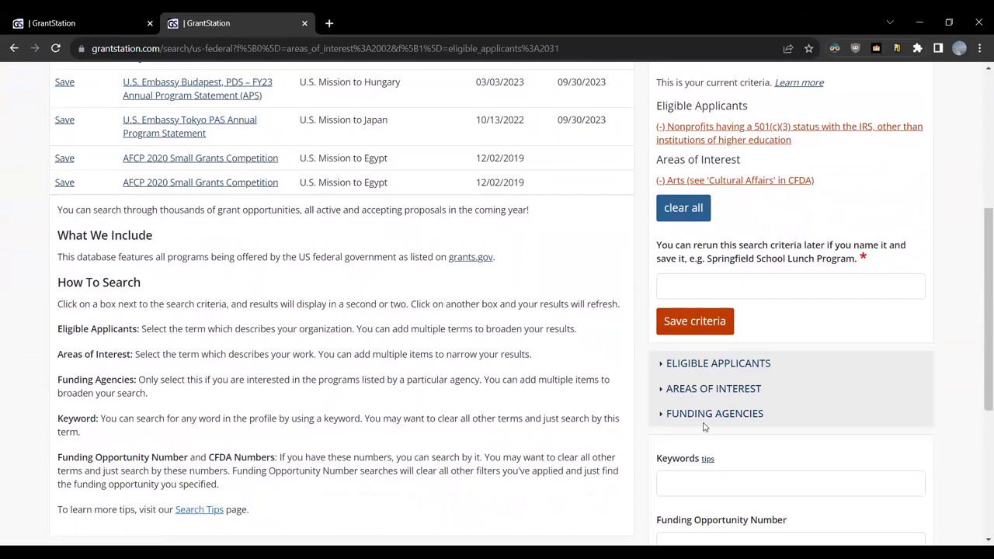
scroll(737, 435, "down", 2)
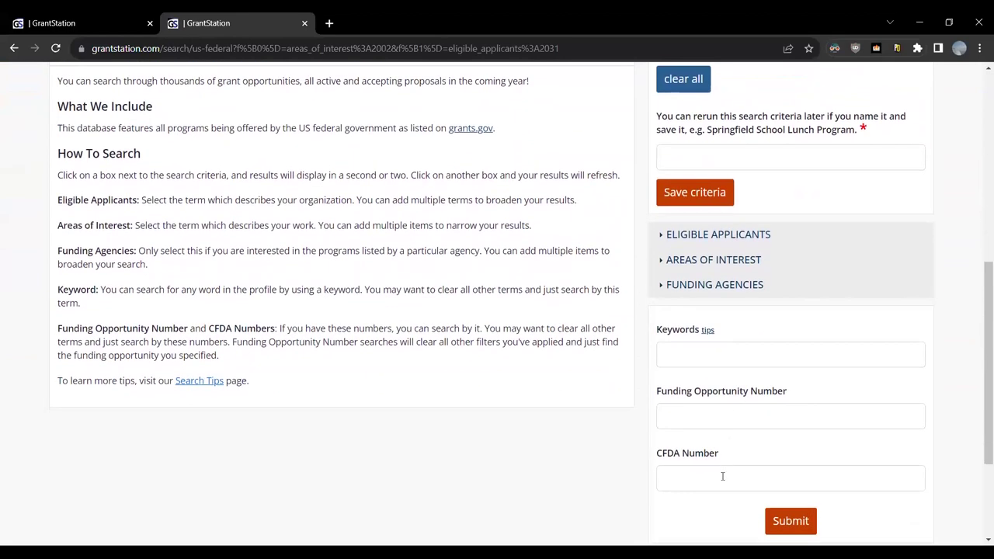
scroll(632, 365, "up", 5)
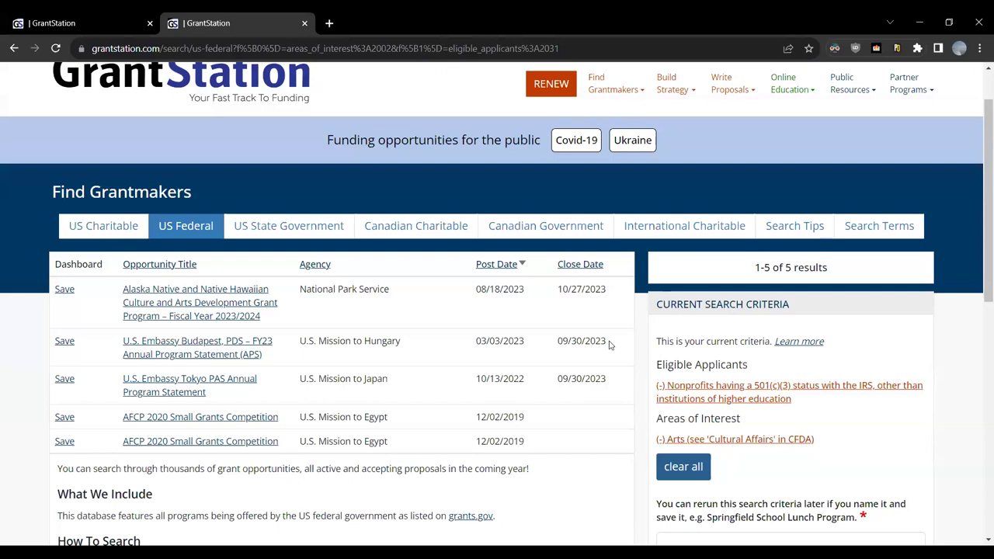
scroll(491, 292, "up", 1)
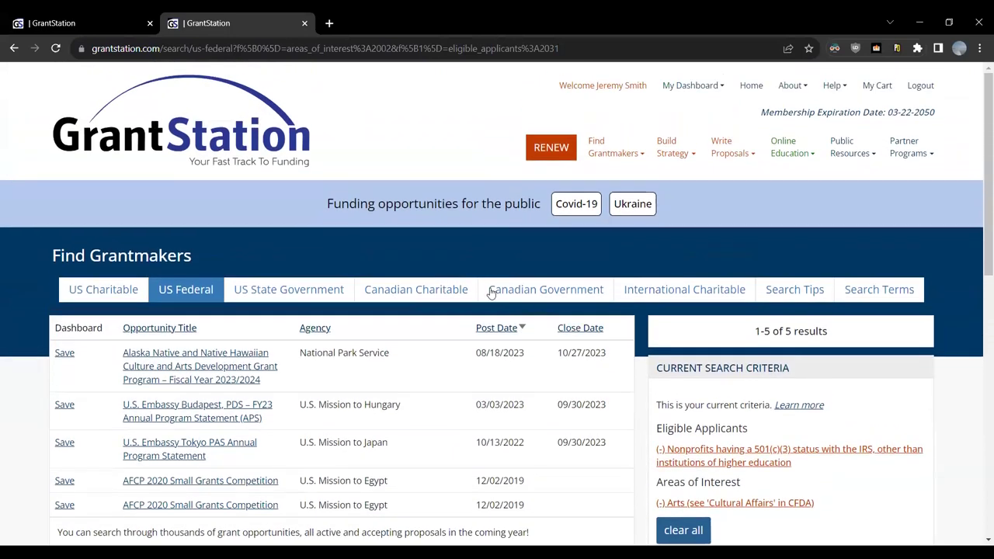
left_click(103, 289)
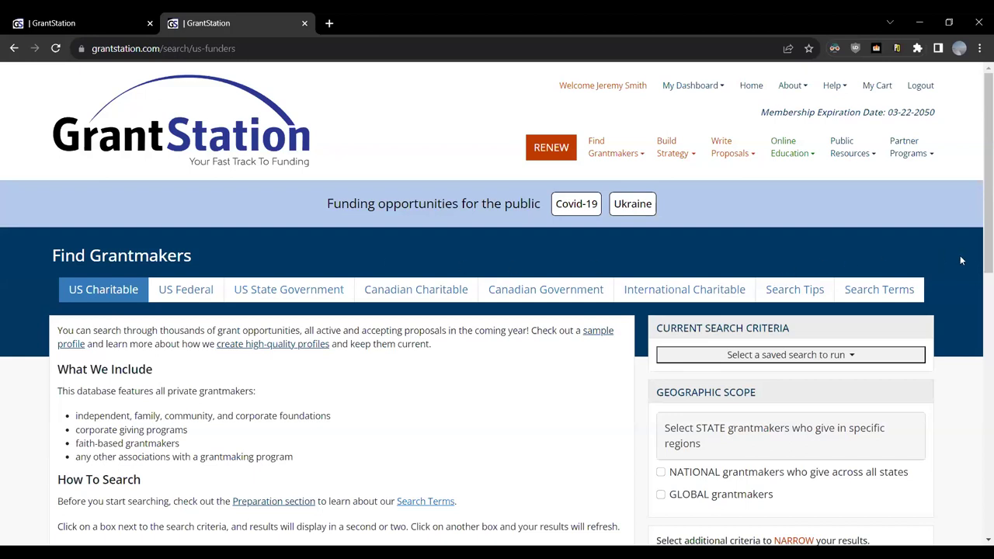
Examine the US Charitable search instructions, the current search criteria, the geographic scope and the additional narrowing filters.
scroll(961, 261, "down", 2)
scroll(960, 260, "down", 1)
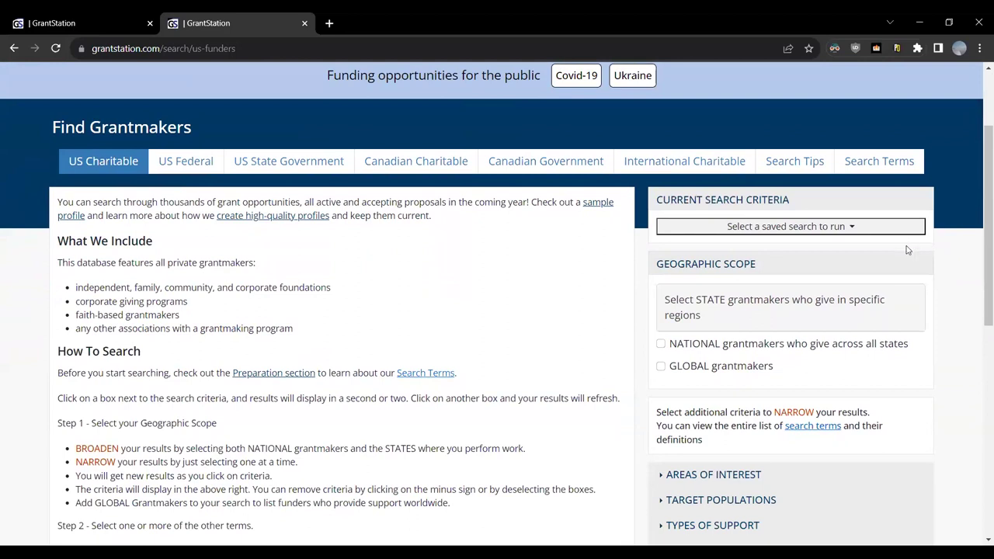
left_click_drag(761, 264, 653, 264)
left_click(961, 467)
scroll(962, 467, "down", 2)
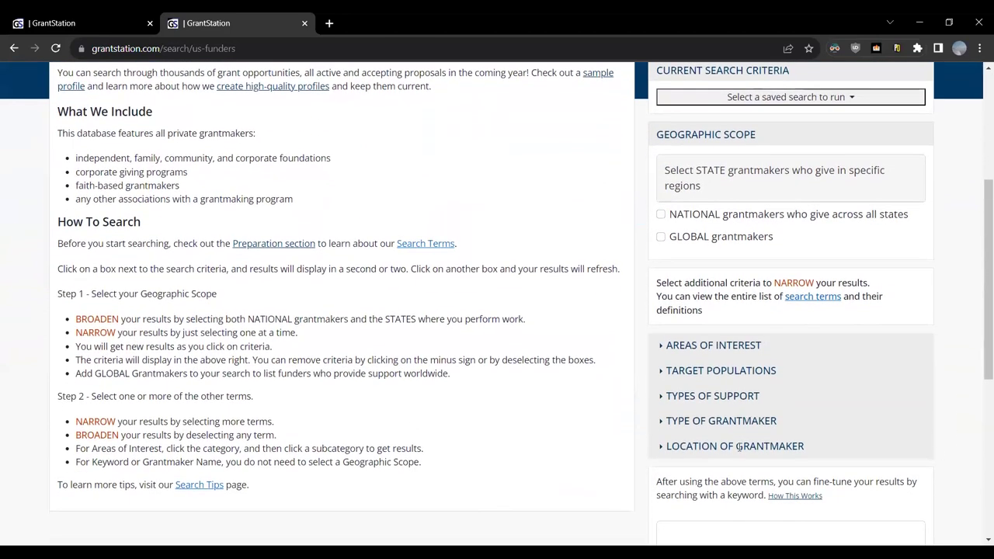
scroll(739, 453, "down", 3)
scroll(739, 453, "up", 5)
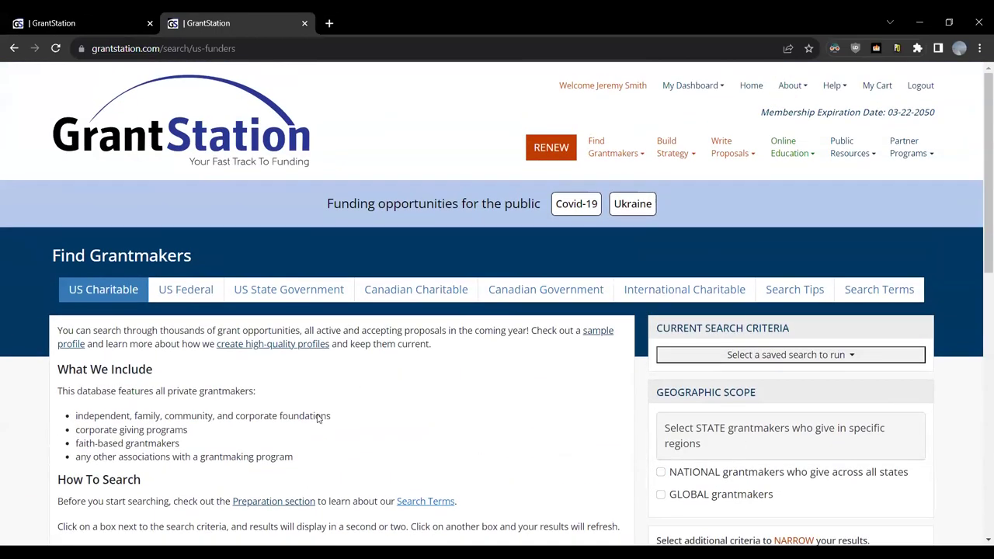
left_click_drag(57, 331, 223, 331)
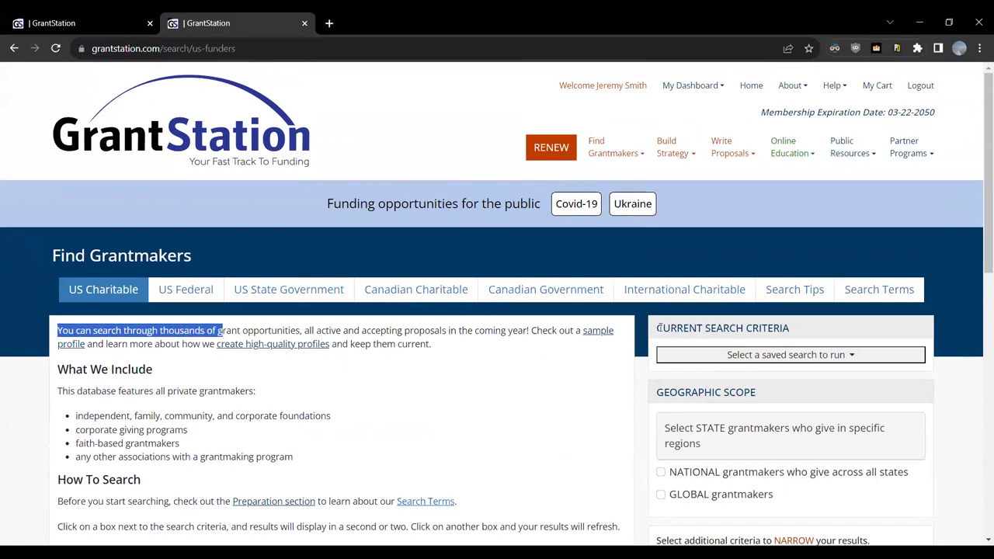
left_click(645, 327)
left_click_drag(795, 332, 652, 328)
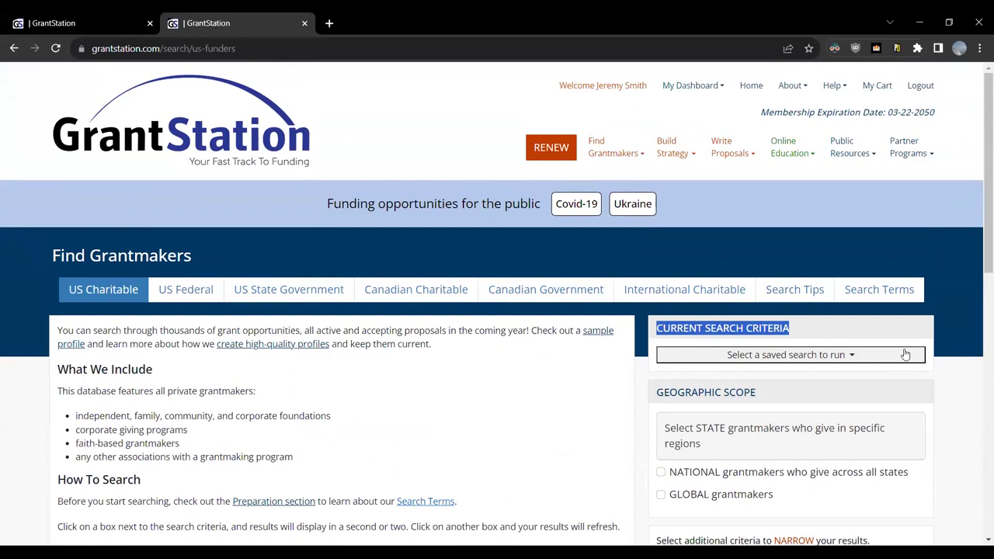
scroll(944, 339, "down", 1)
left_click(962, 352)
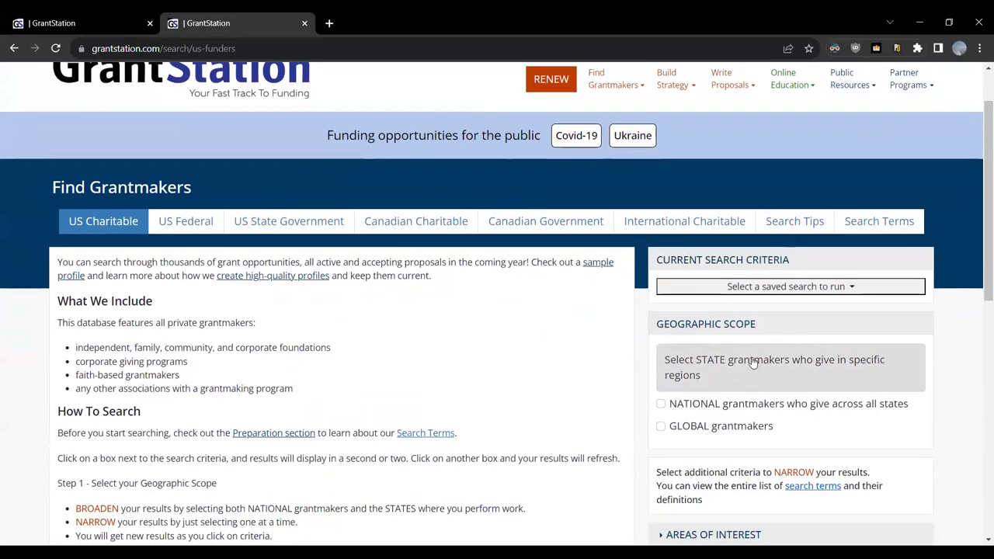
Set the geographic scope to state grantmakers giving in Pennsylvania plus national grantmakers who give across all states.
scroll(751, 313, "down", 1)
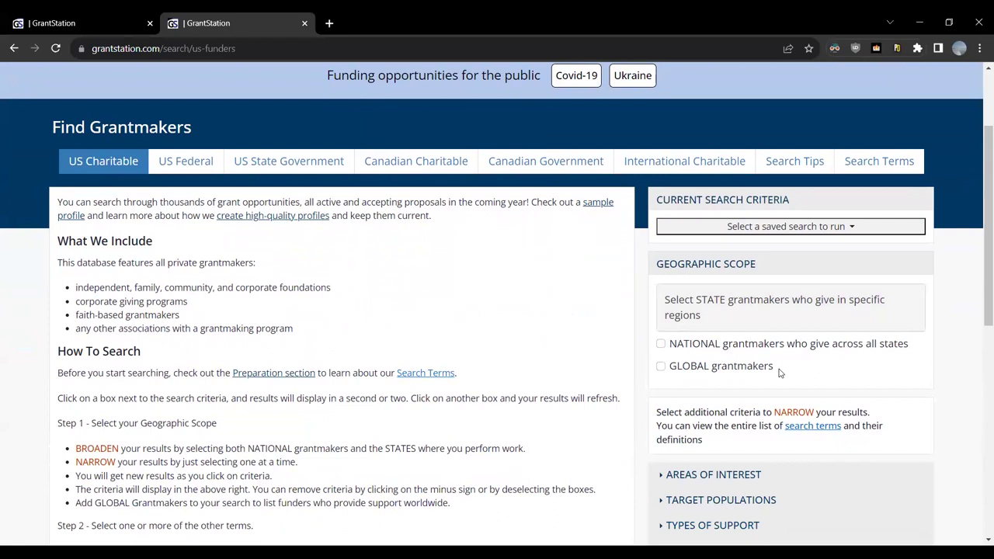
left_click(754, 323)
scroll(754, 321, "down", 2)
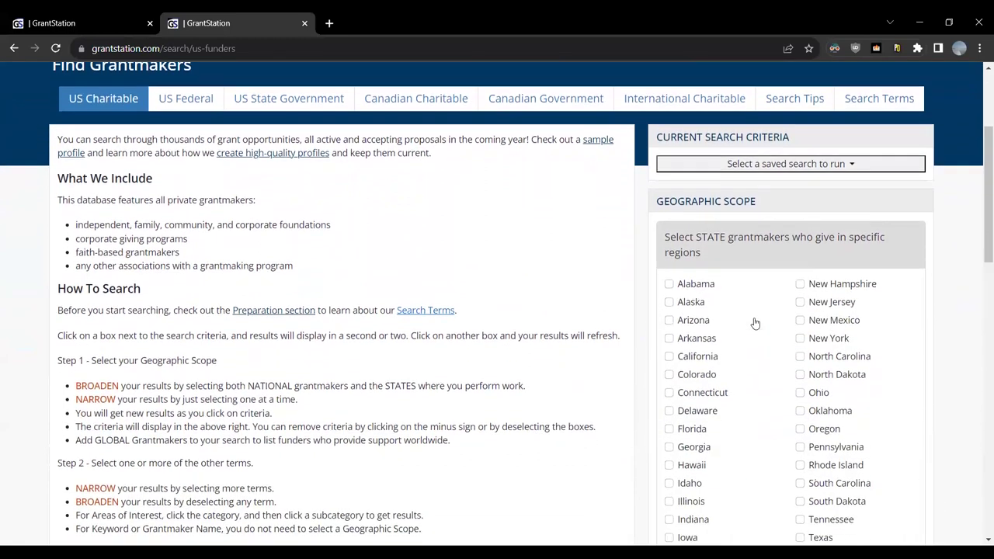
left_click(800, 381)
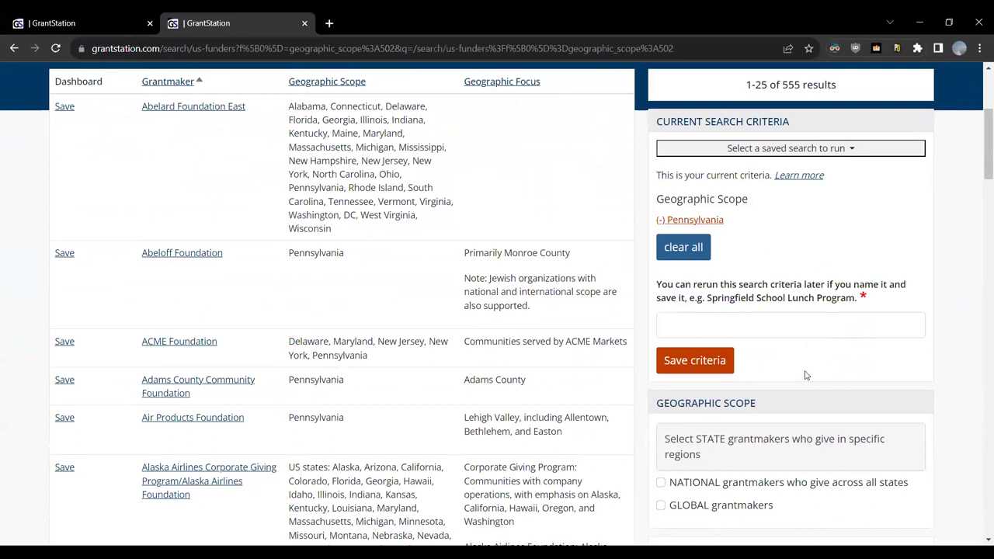
scroll(767, 247, "down", 1)
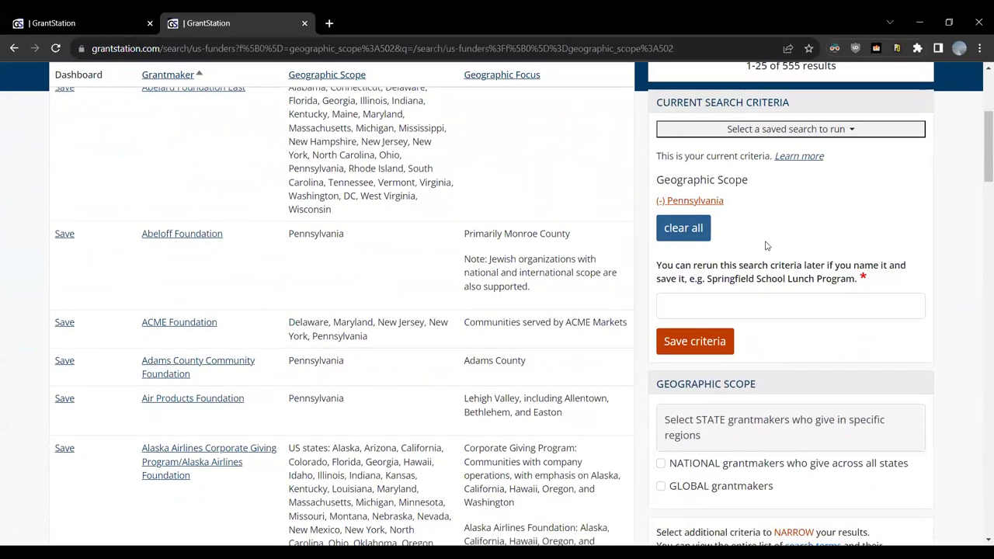
left_click(661, 418)
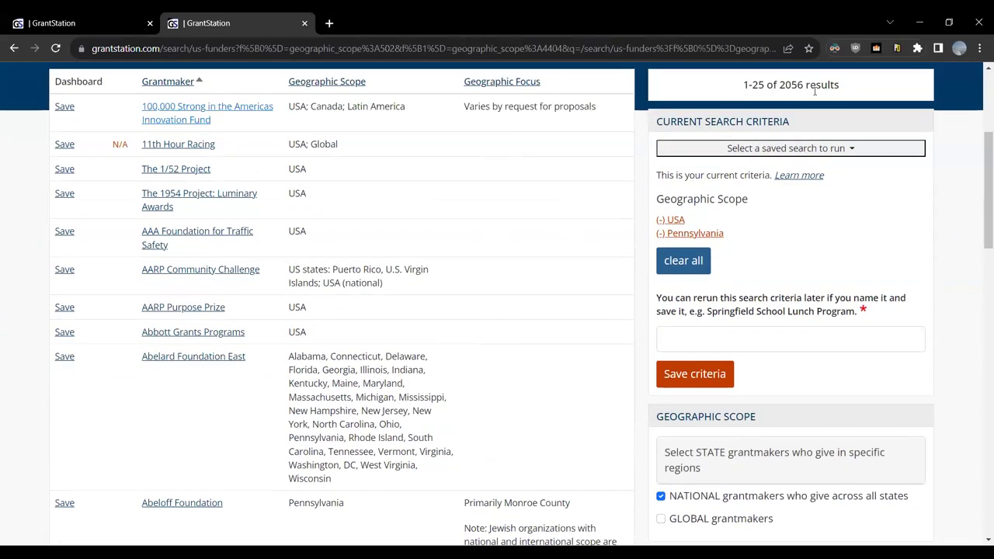
Check the number of matching charitable grantmakers and read the guidance on additional criteria for narrowing the results.
double_click(790, 84)
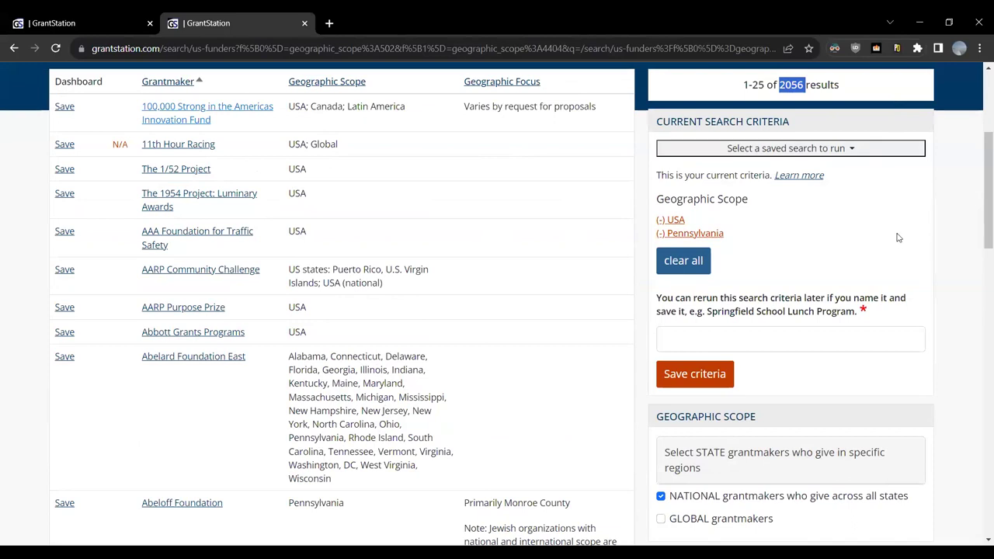
scroll(897, 238, "down", 2)
scroll(897, 237, "up", 2)
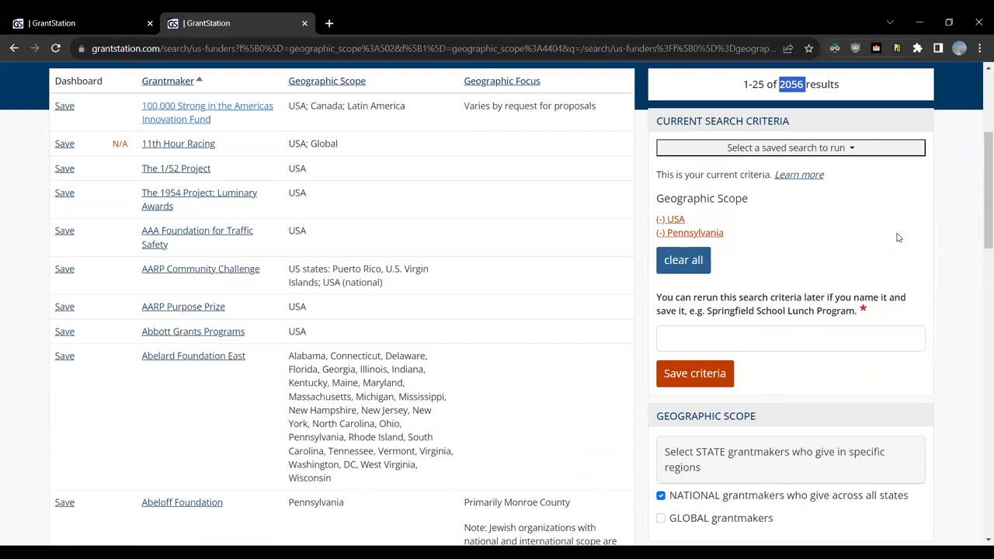
scroll(897, 238, "down", 3)
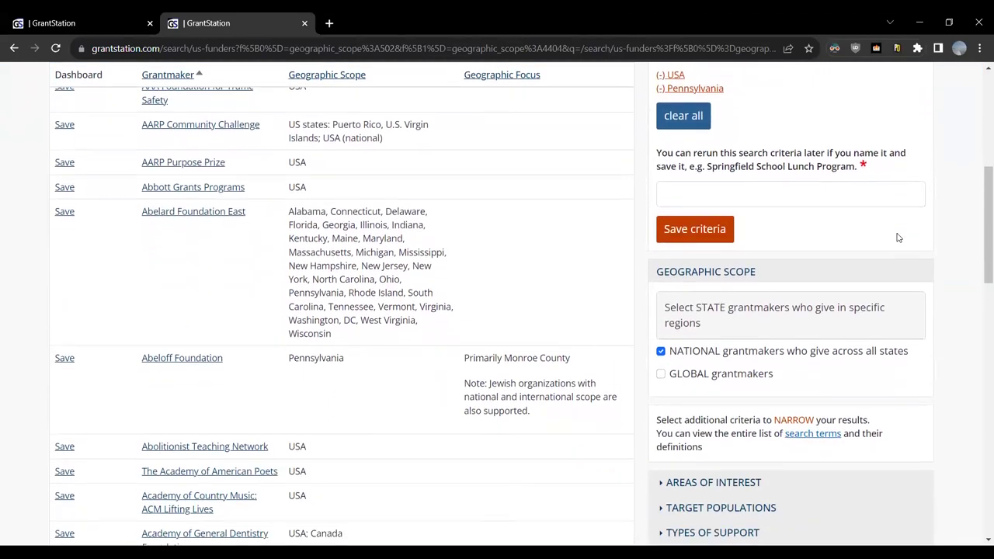
scroll(897, 238, "down", 2)
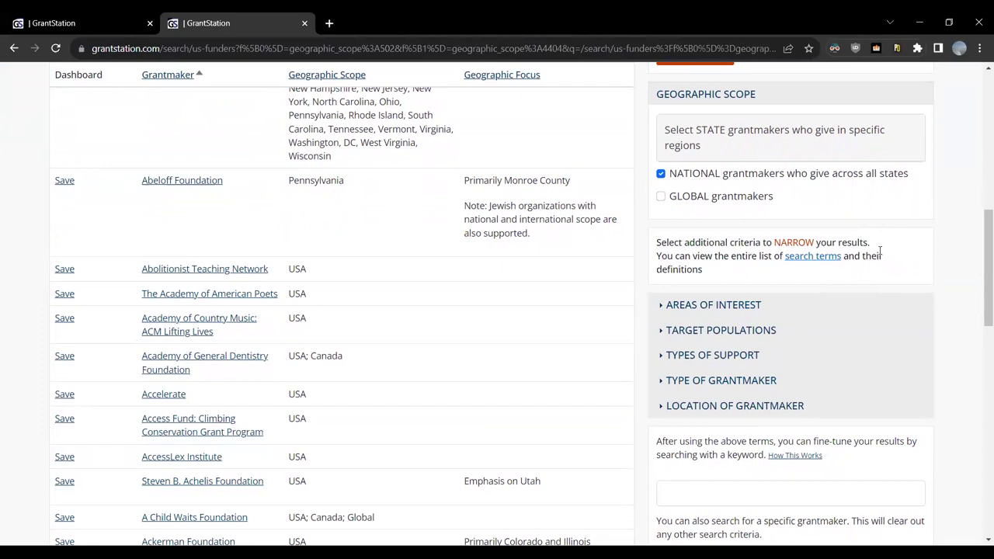
left_click_drag(774, 242, 870, 242)
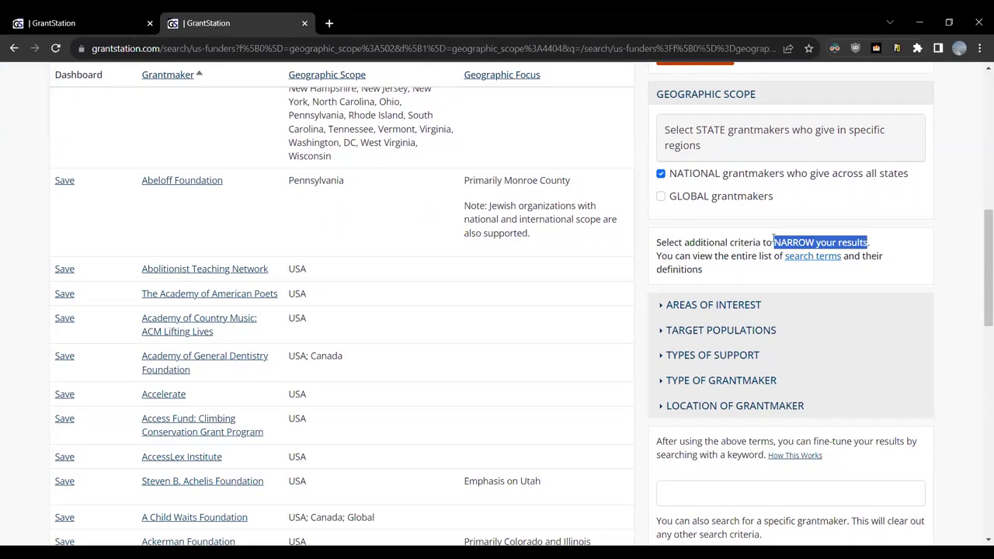
left_click(865, 243)
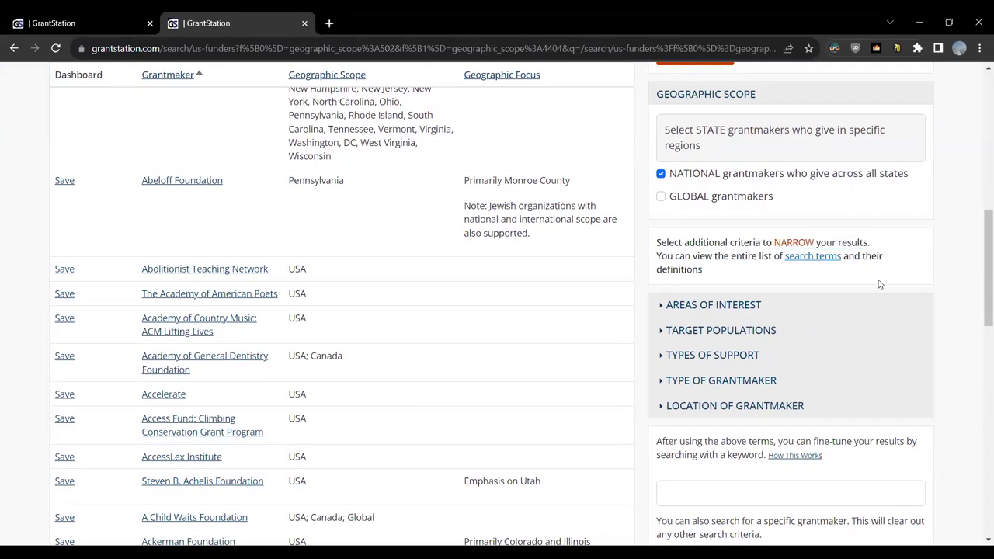
Show the explanation of the current search criteria and examine how the USA and Pennsylvania locations are combined.
scroll(879, 284, "up", 4)
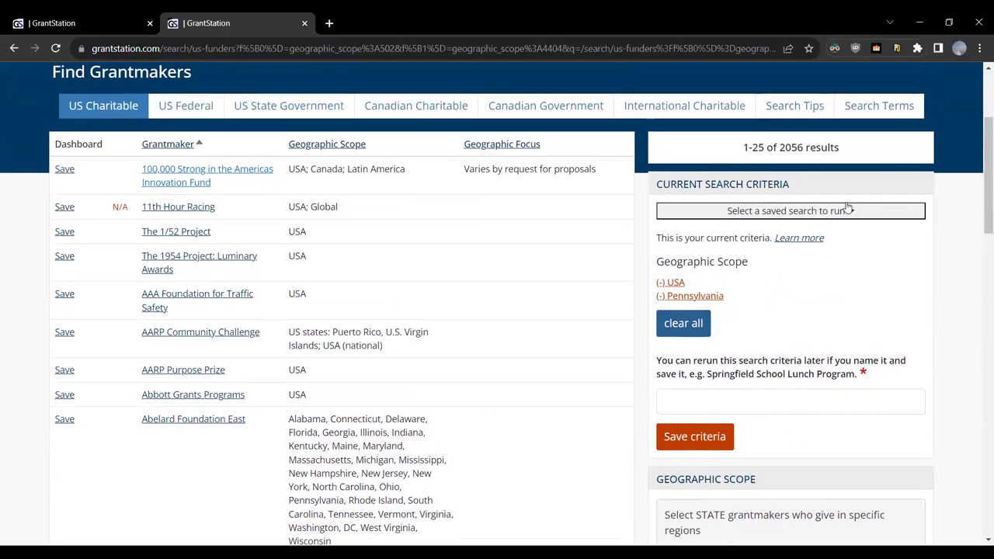
left_click(789, 243)
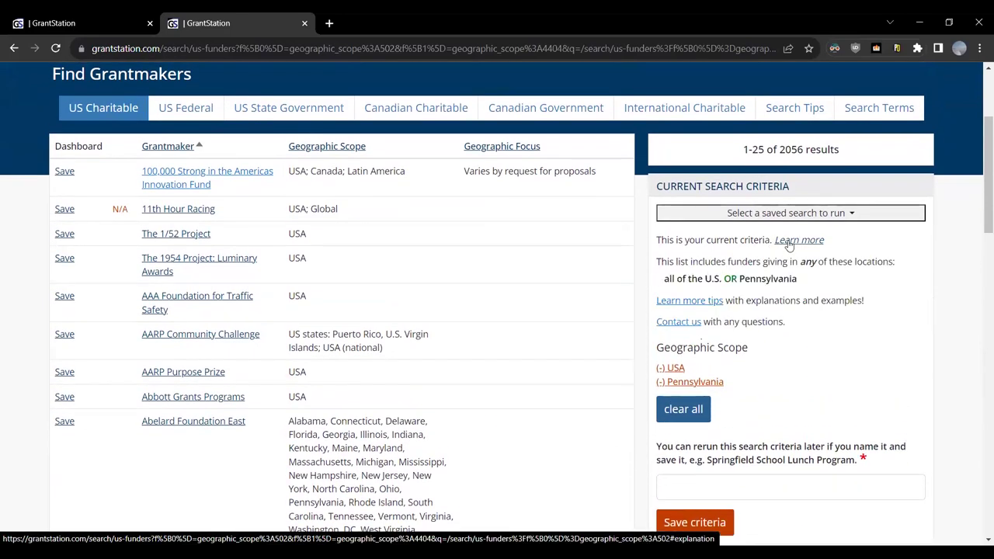
left_click_drag(826, 243, 774, 244)
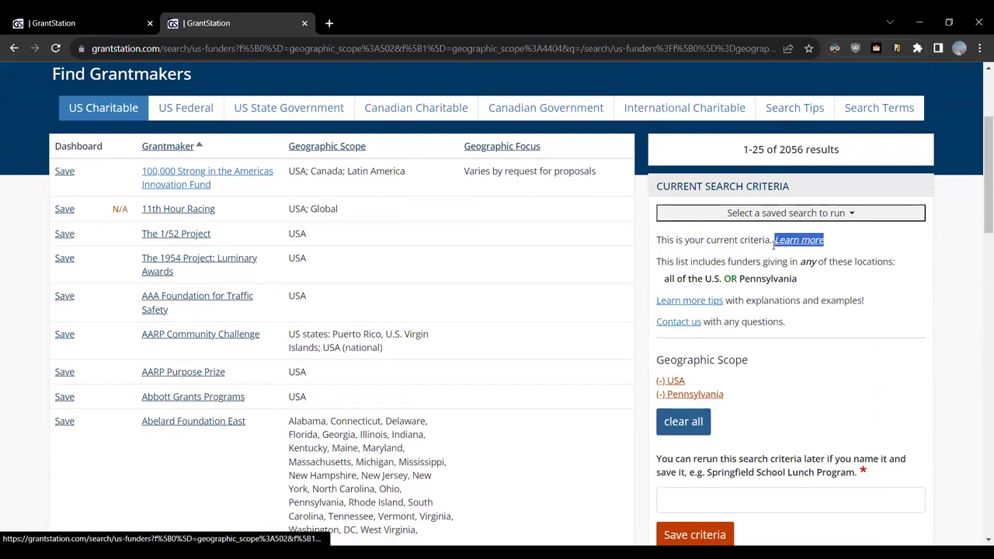
double_click(733, 278)
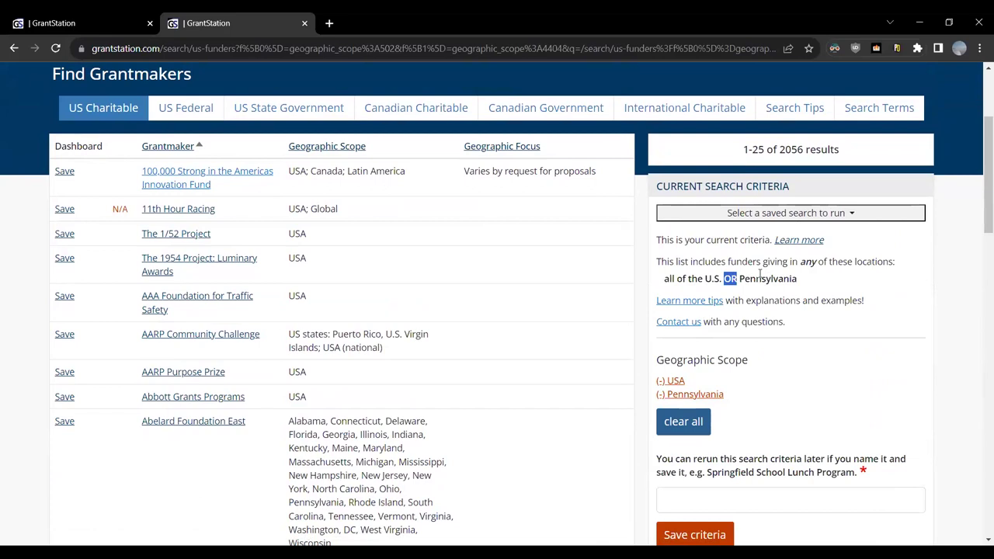
left_click(752, 276)
double_click(728, 278)
left_click(780, 265)
double_click(729, 277)
left_click(770, 262)
Narrow the grantmaker results to the Animal Welfare area of interest under Environment & Animals and check the number of matches.
scroll(820, 270, "down", 1)
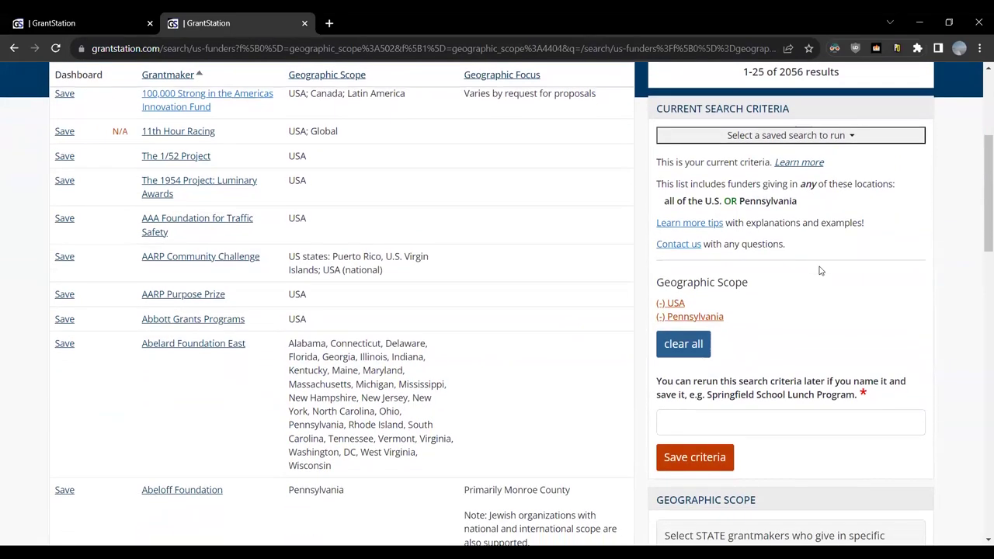
scroll(821, 270, "down", 5)
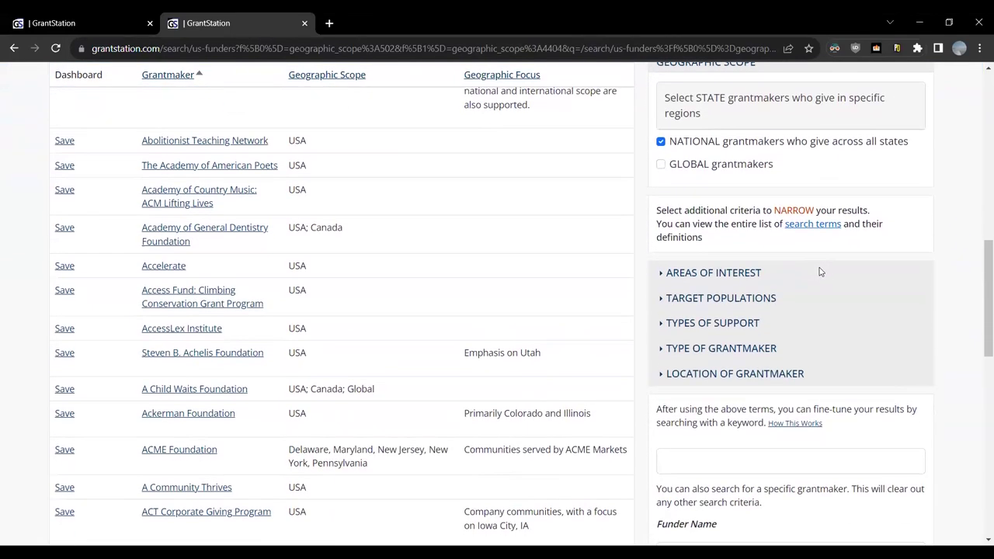
left_click(718, 273)
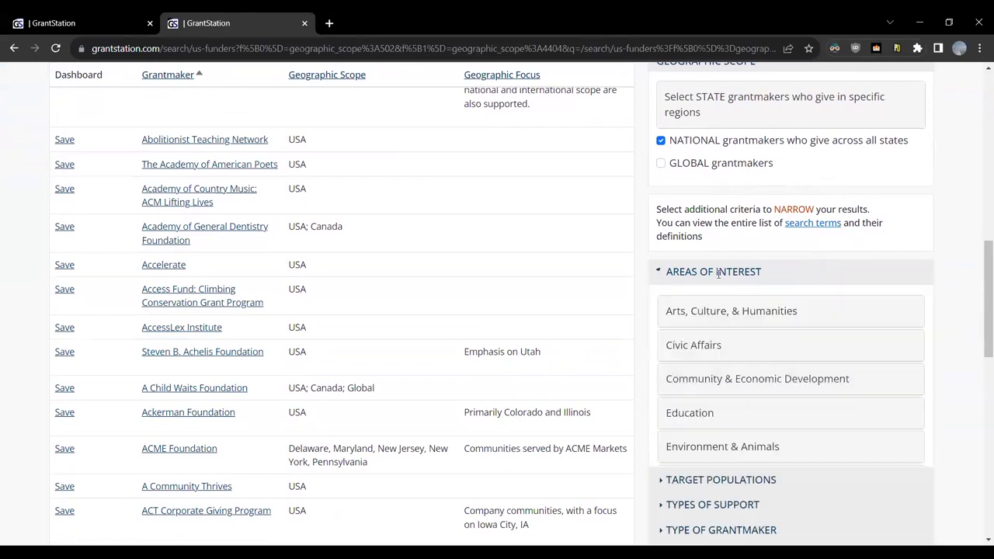
scroll(868, 160, "down", 2)
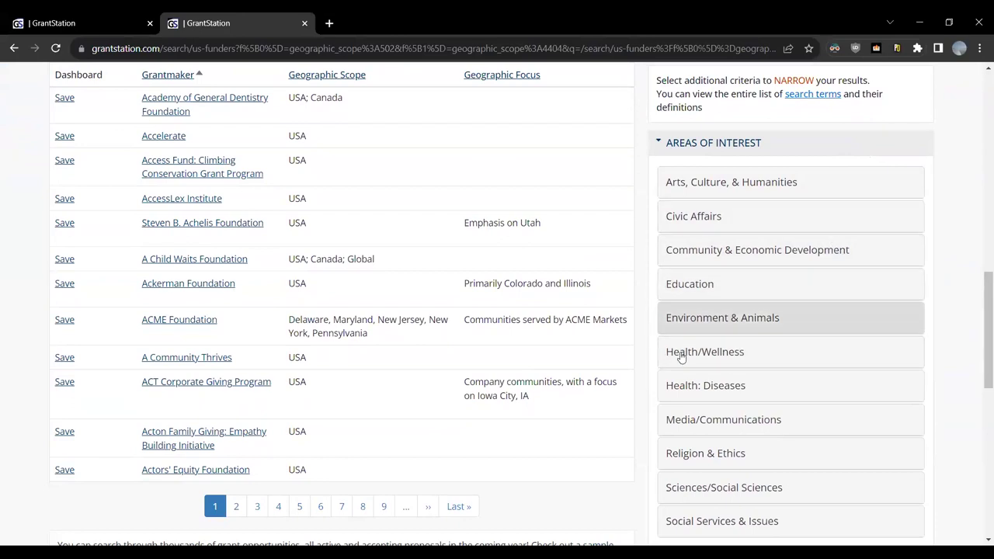
left_click(790, 324)
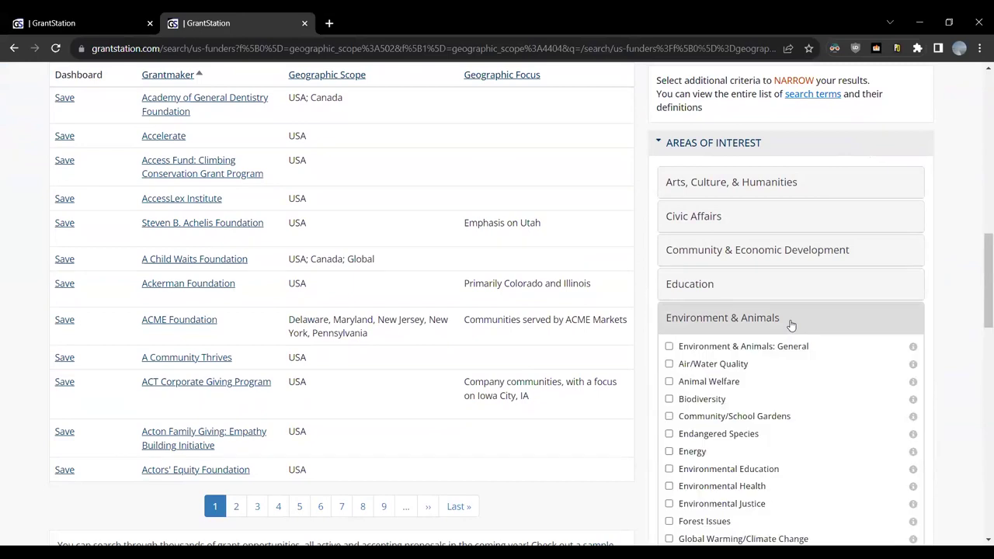
scroll(829, 194, "down", 1)
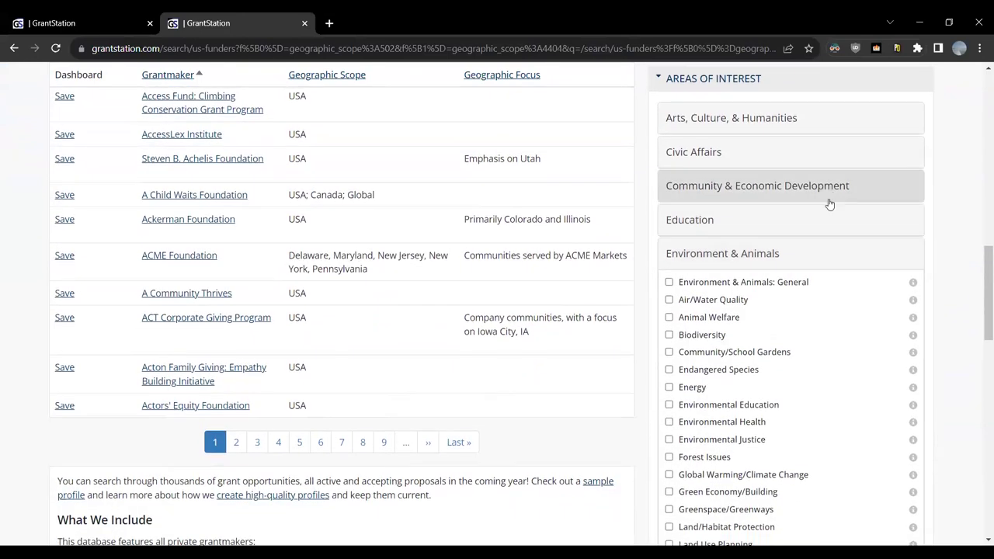
scroll(792, 314, "down", 1)
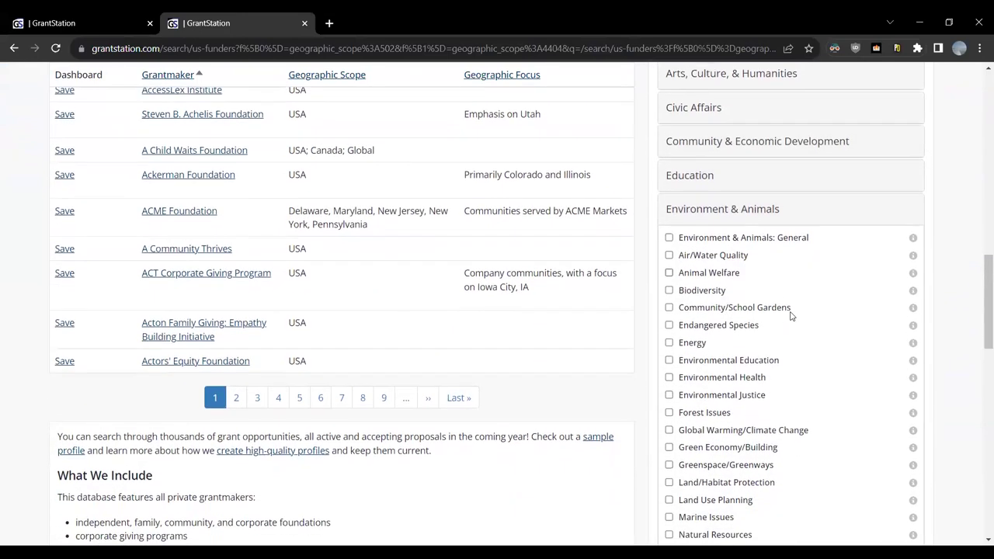
left_click(669, 257)
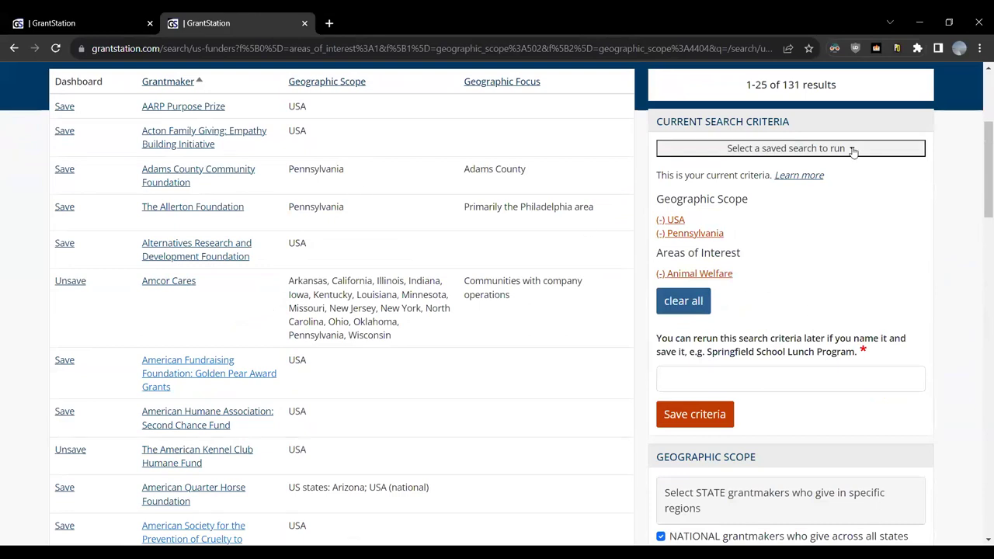
double_click(791, 85)
Add General Operating Support as the type of support and check how many grantmakers match.
scroll(853, 316, "down", 6)
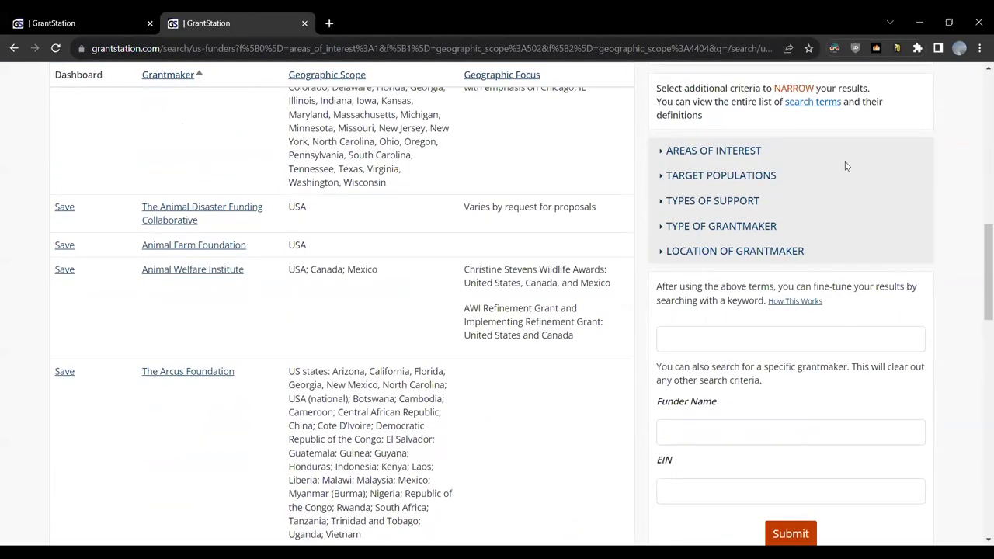
left_click(688, 201)
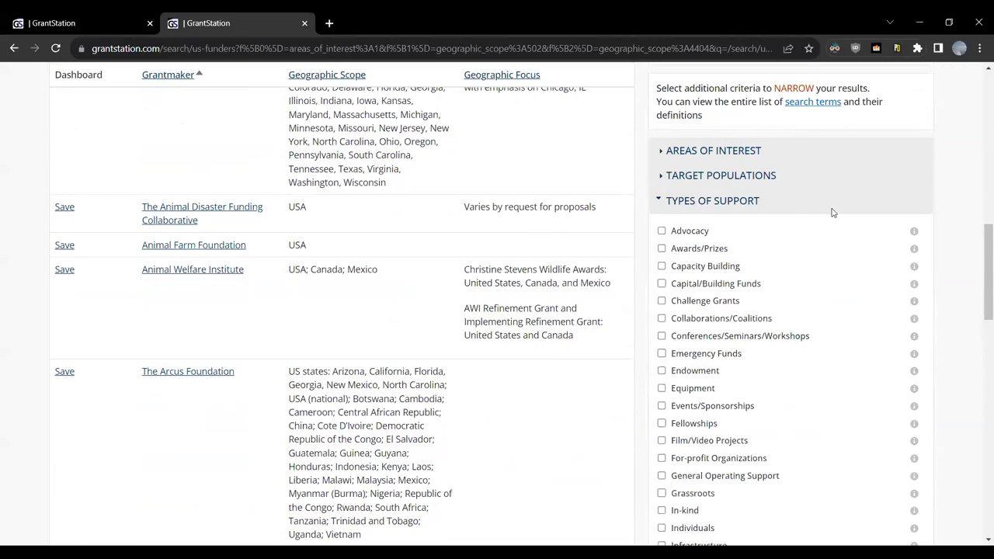
scroll(832, 212, "down", 1)
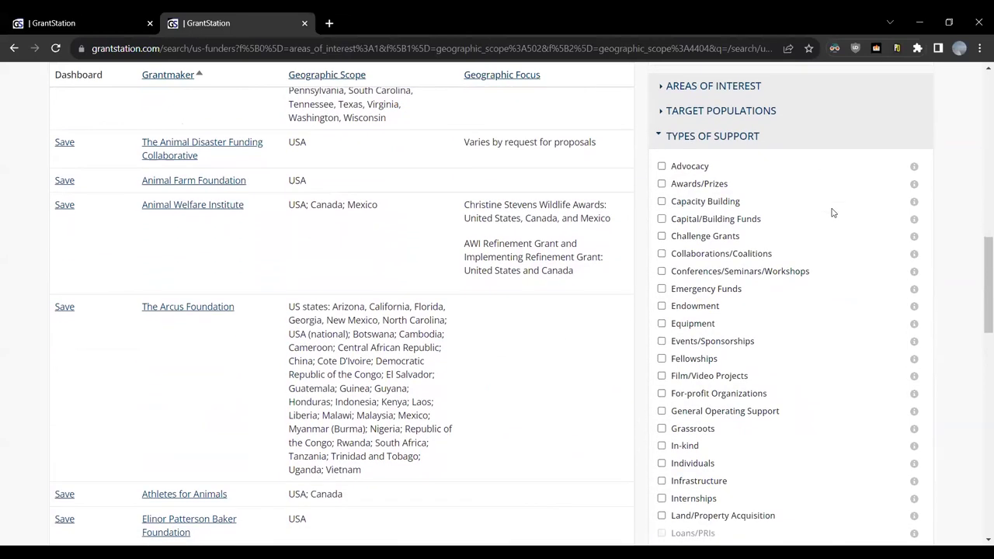
left_click(661, 414)
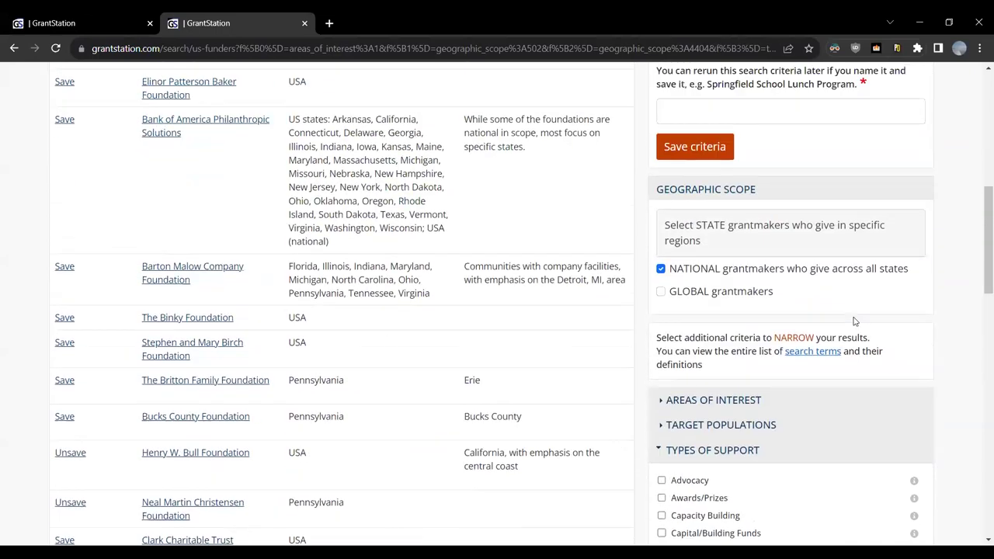
double_click(790, 85)
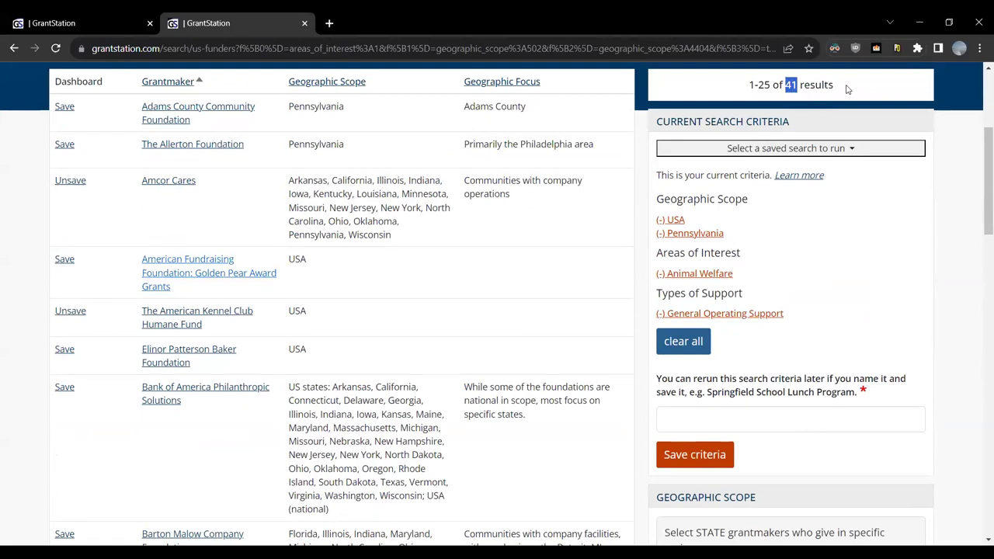
left_click(878, 260)
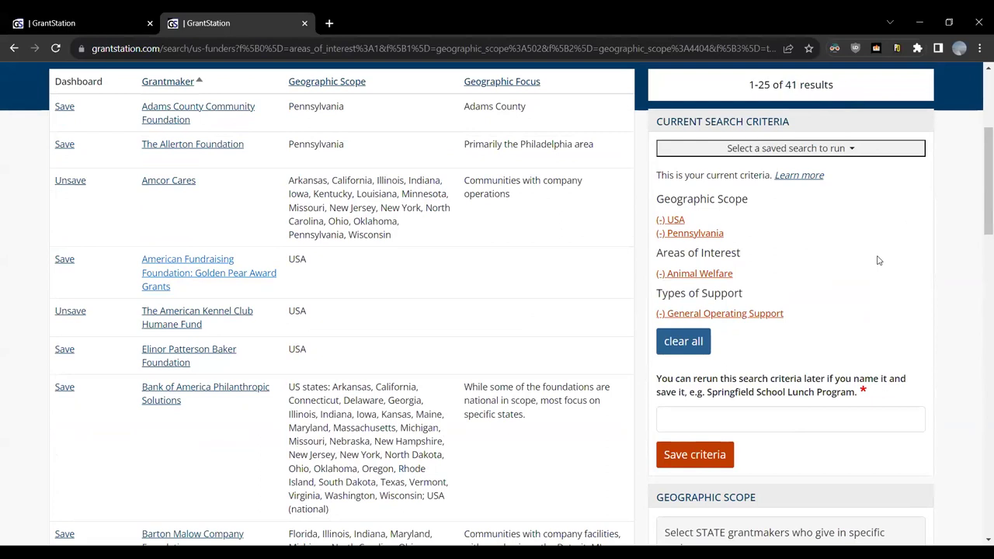
Remove USA from the geographic scope, keeping Pennsylvania, and check how many grantmakers match.
left_click(660, 223)
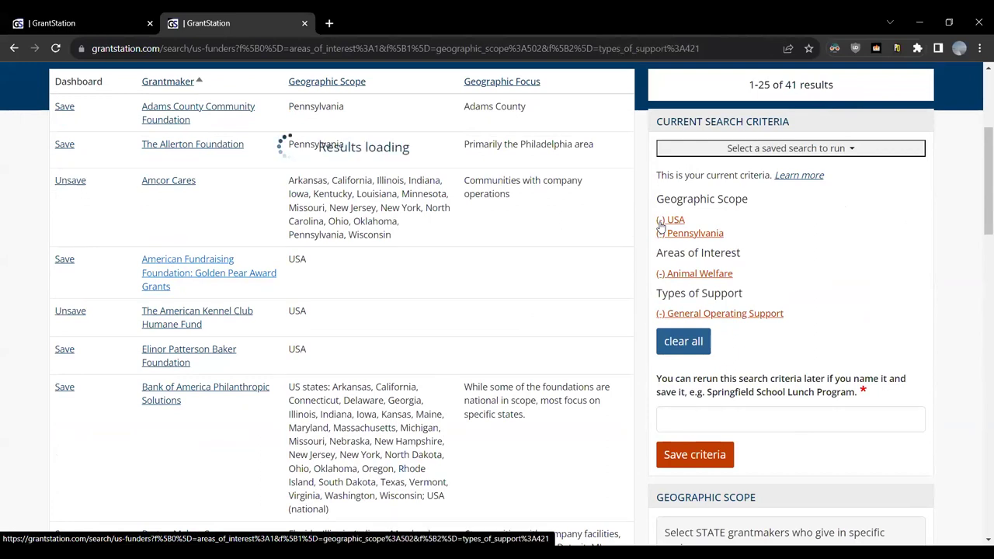
double_click(790, 86)
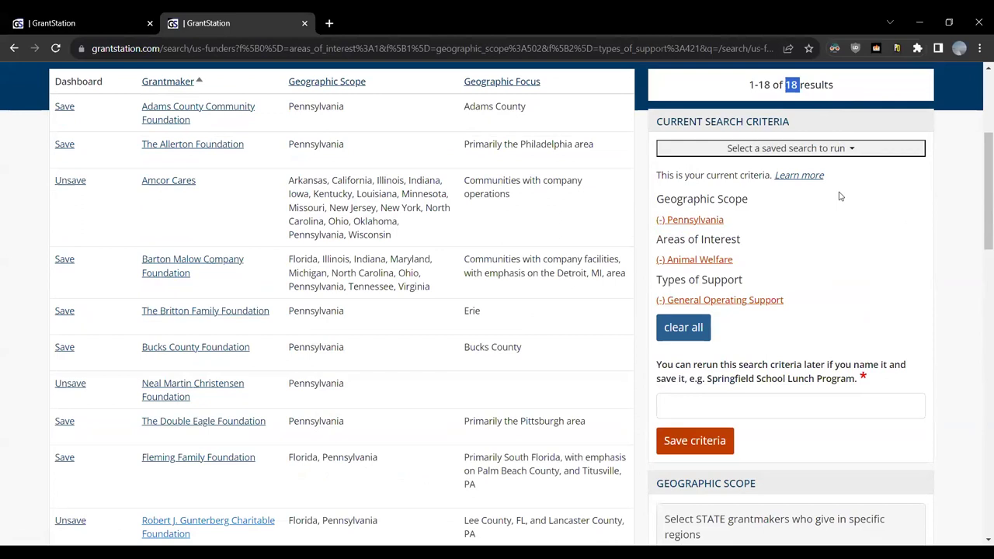
Read the guidance on fine-tuning the search results with a keyword.
scroll(830, 195, "down", 6)
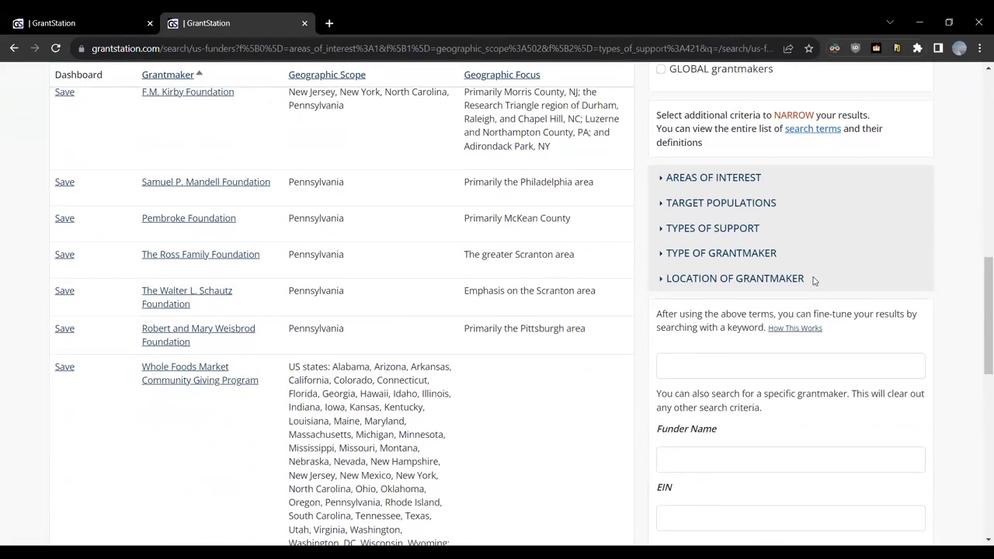
scroll(814, 281, "down", 2)
double_click(736, 198)
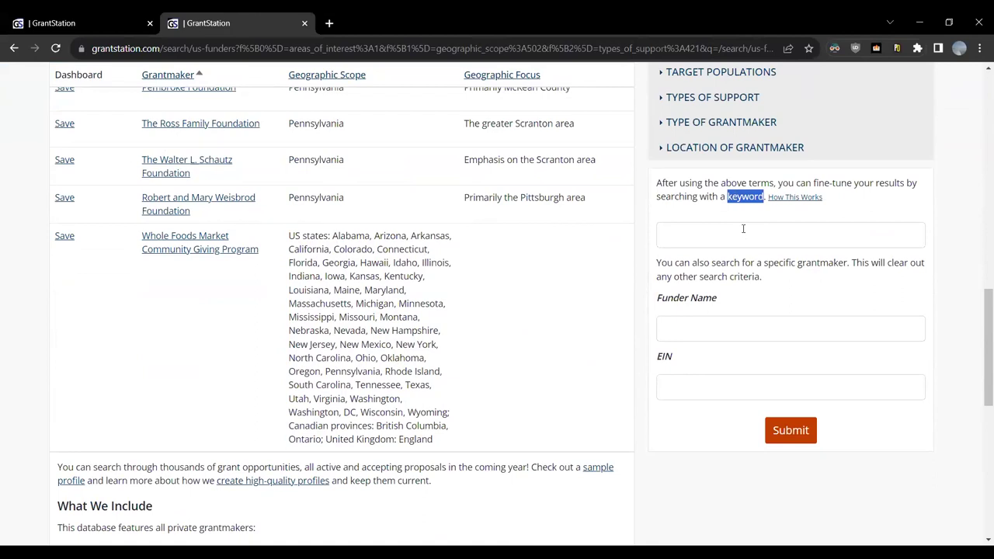
left_click(714, 197)
Compare the geographic scope and geographic focus of the first Pennsylvania grantmakers, including Adams County Community Foundation and The Allerton Foundation.
scroll(714, 196, "up", 14)
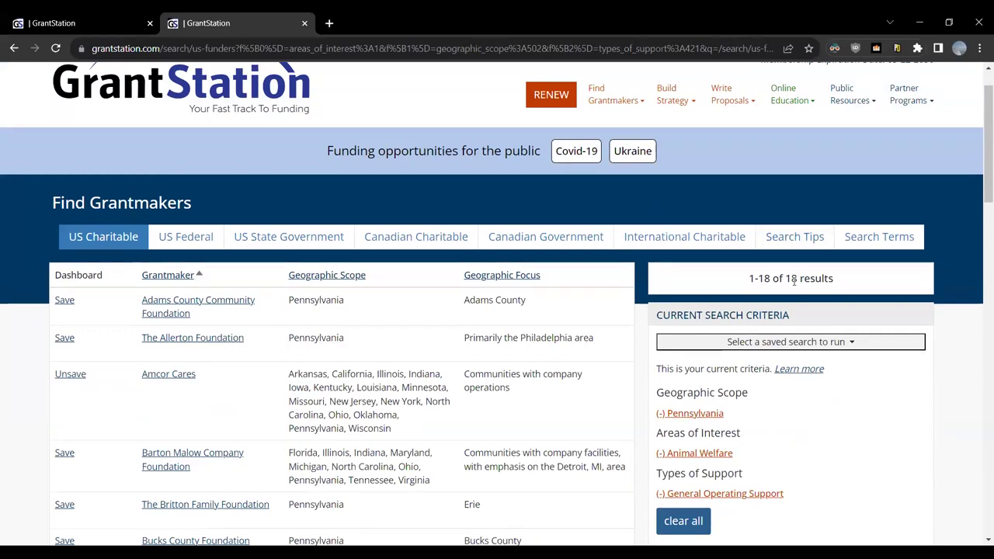
scroll(813, 305, "down", 1)
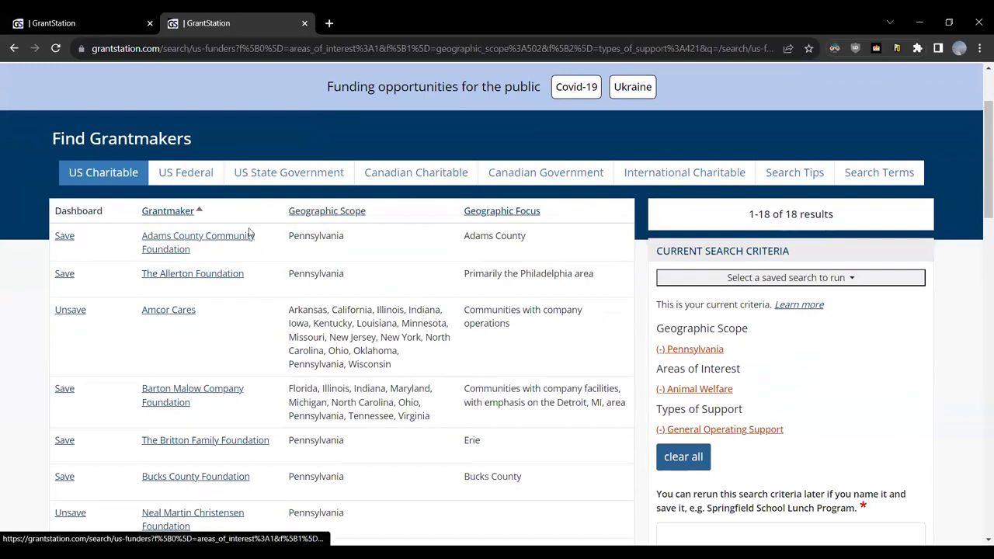
double_click(302, 237)
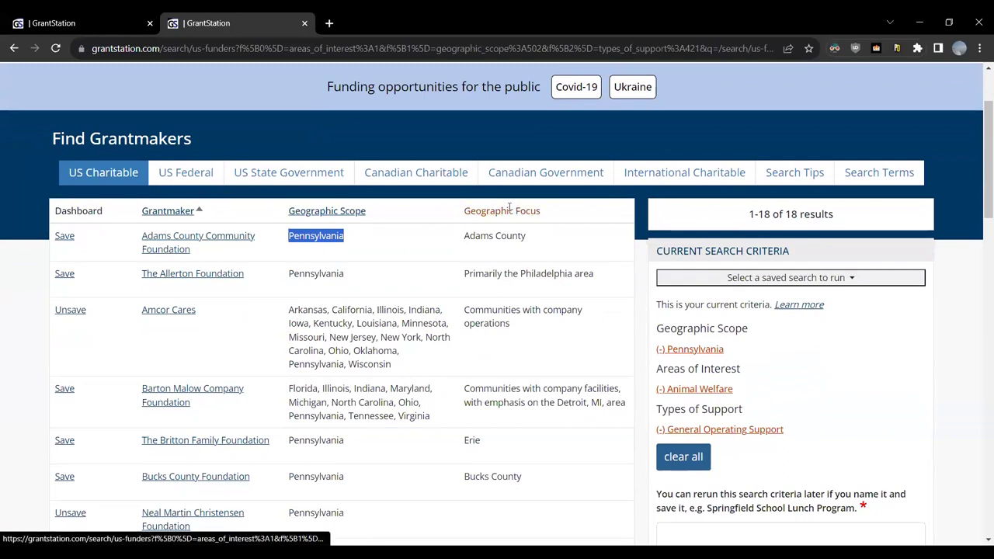
left_click(483, 239)
double_click(476, 238)
left_click(533, 239)
left_click_drag(534, 240, 464, 237)
double_click(546, 273)
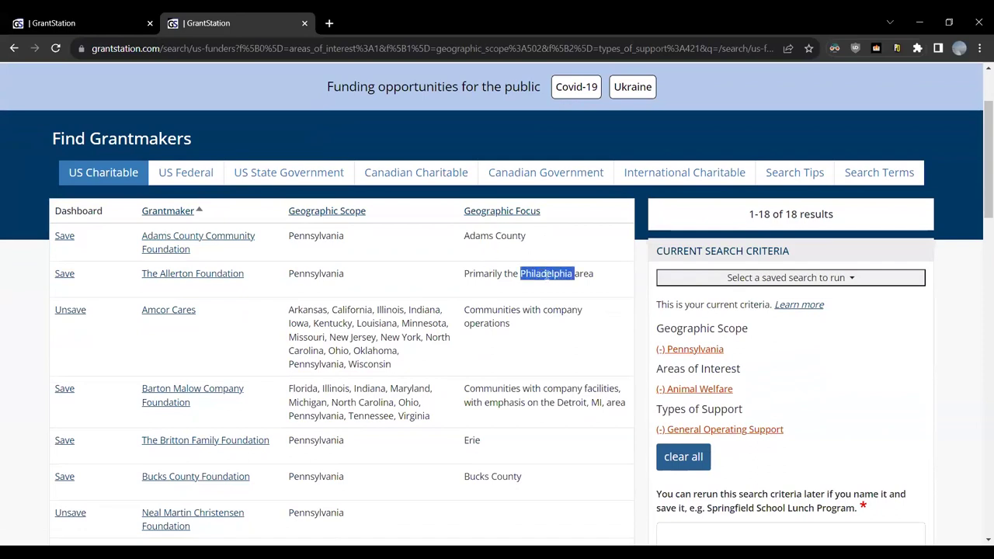
Look through the remaining Pennsylvania grantmakers and the regions they focus on.
scroll(549, 274, "down", 3)
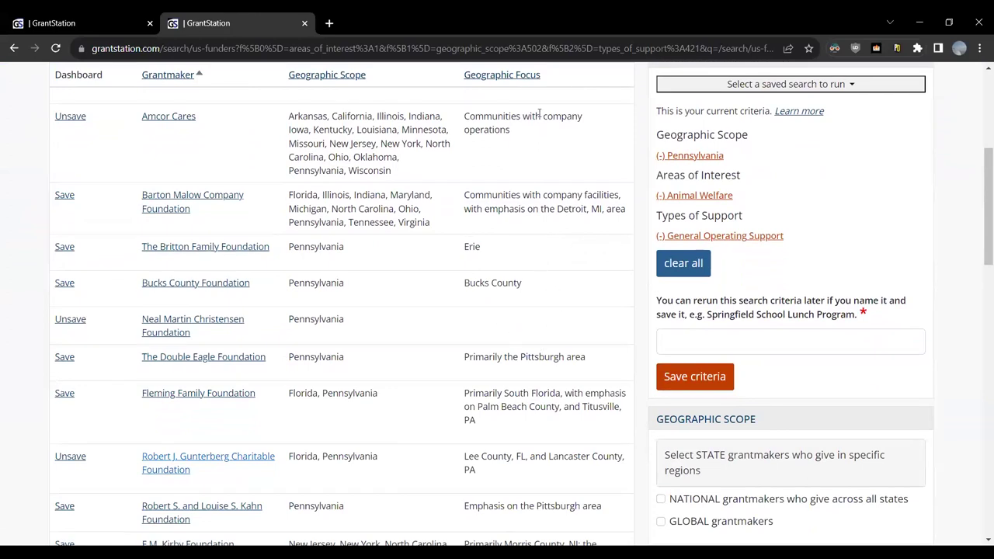
scroll(816, 235, "down", 6)
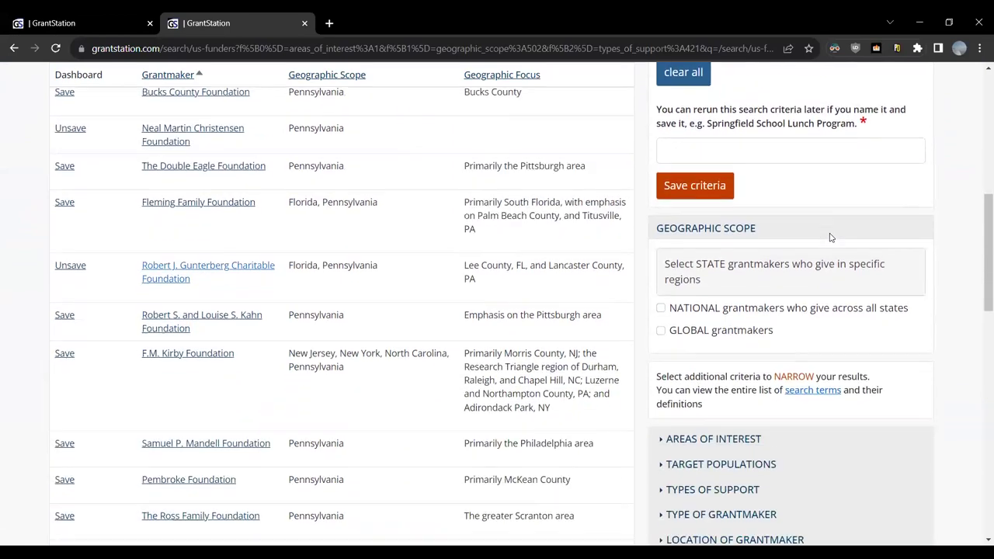
scroll(829, 237, "down", 1)
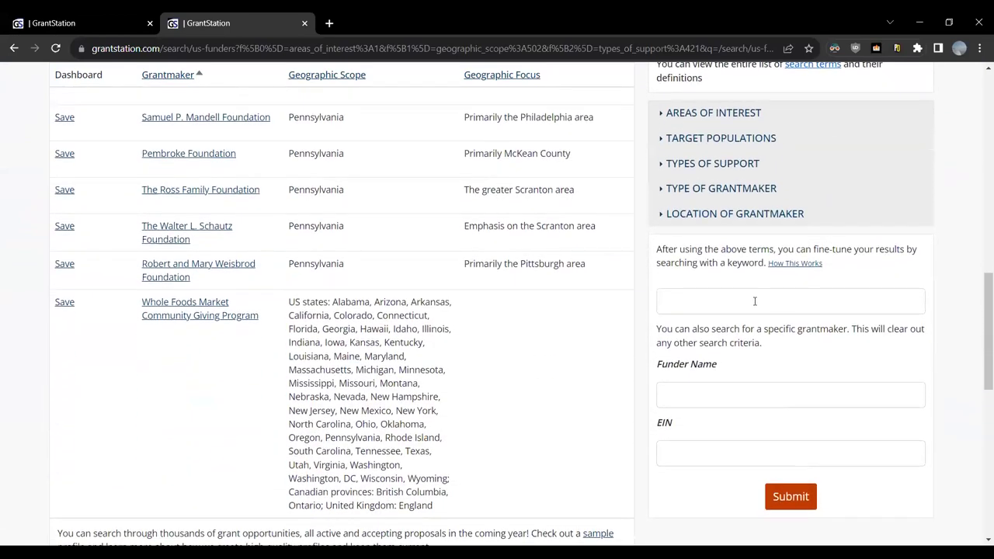
scroll(645, 317, "up", 5)
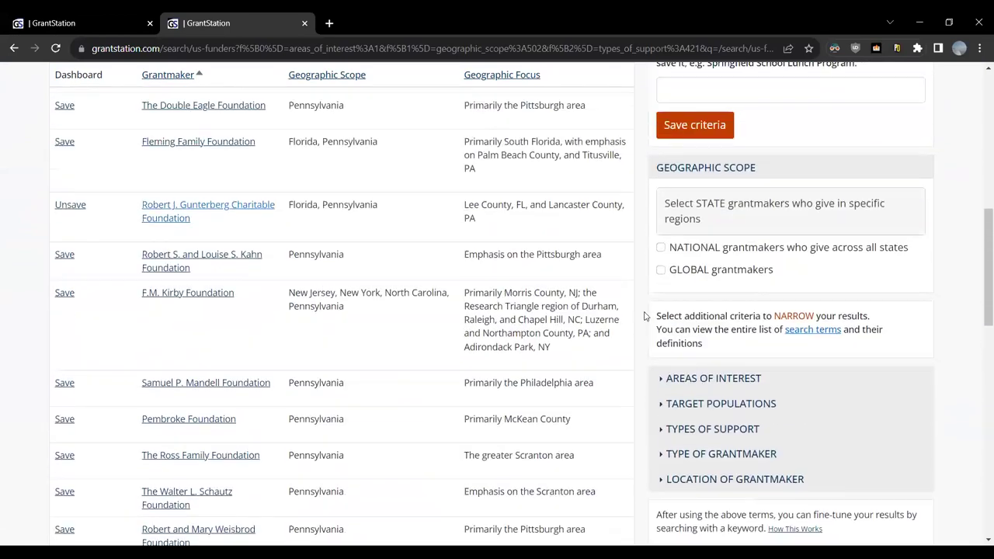
scroll(643, 316, "up", 3)
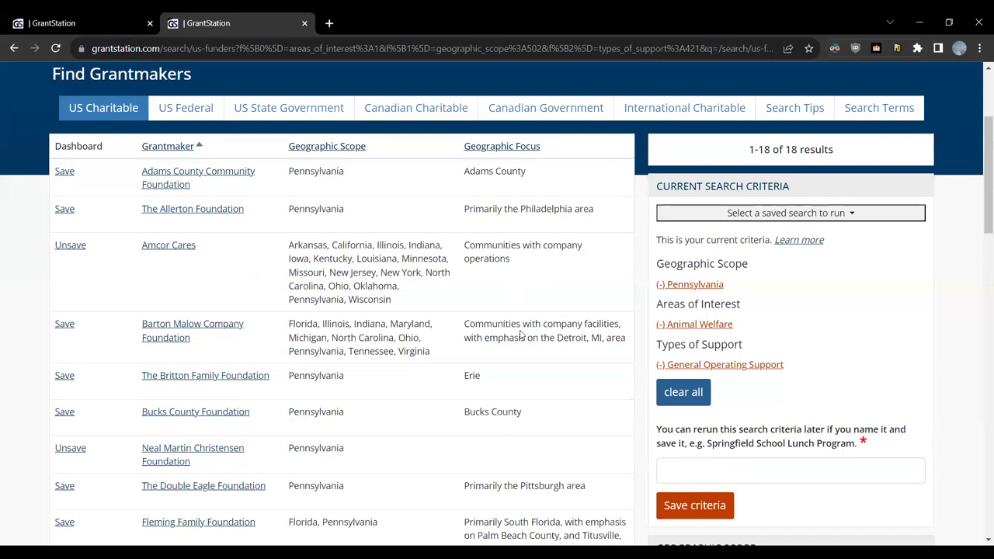
Include national grantmakers who give across all states in the geographic scope again and check the number of matches.
scroll(520, 334, "down", 2)
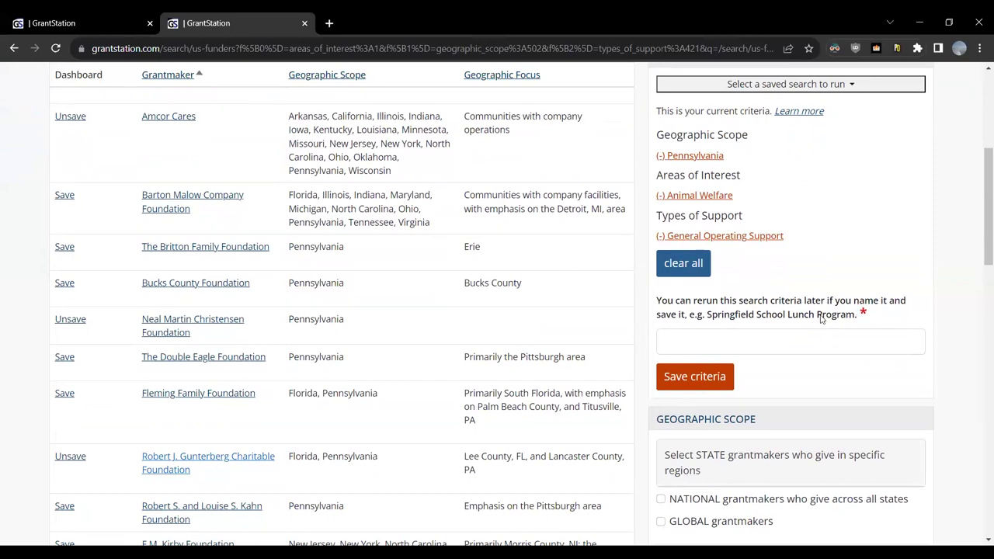
scroll(821, 319, "up", 2)
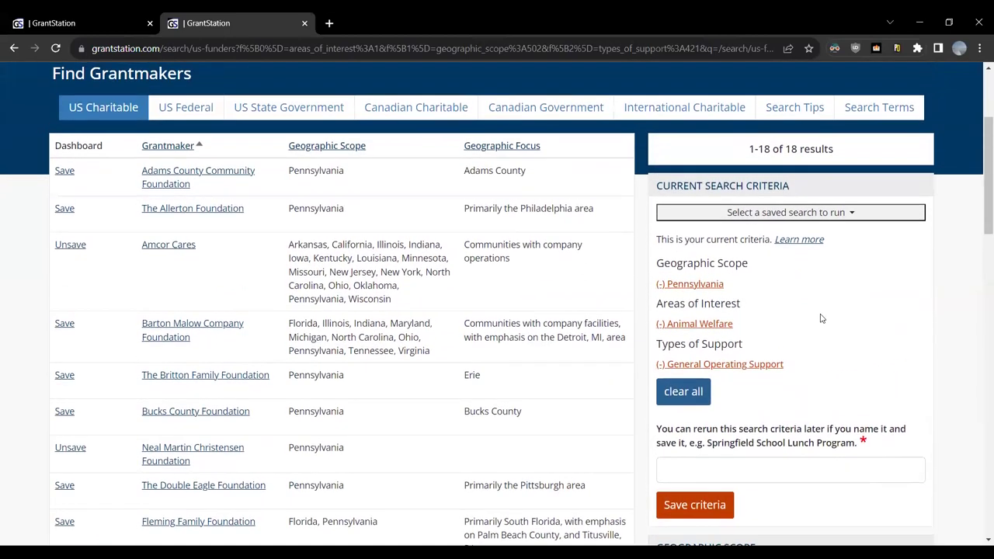
scroll(822, 318, "down", 4)
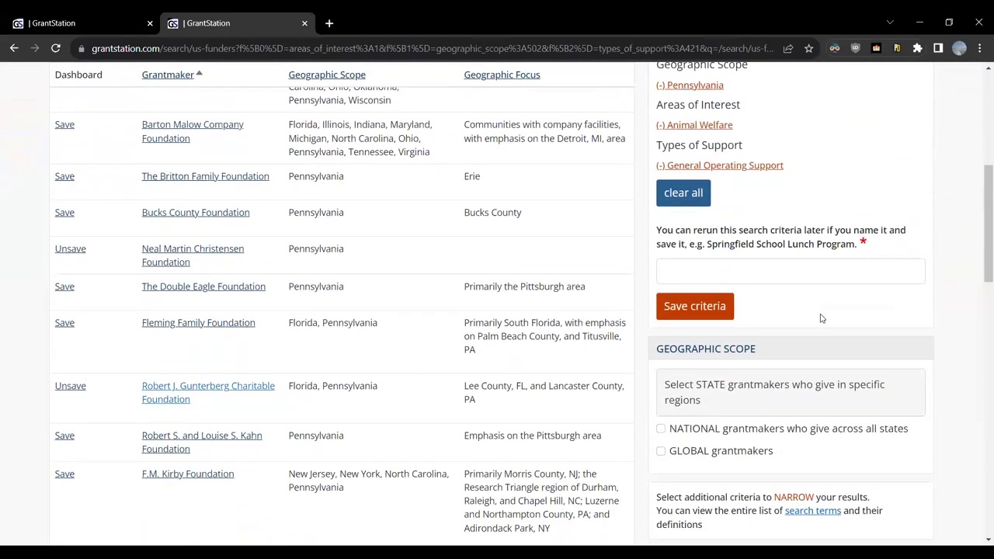
left_click(759, 375)
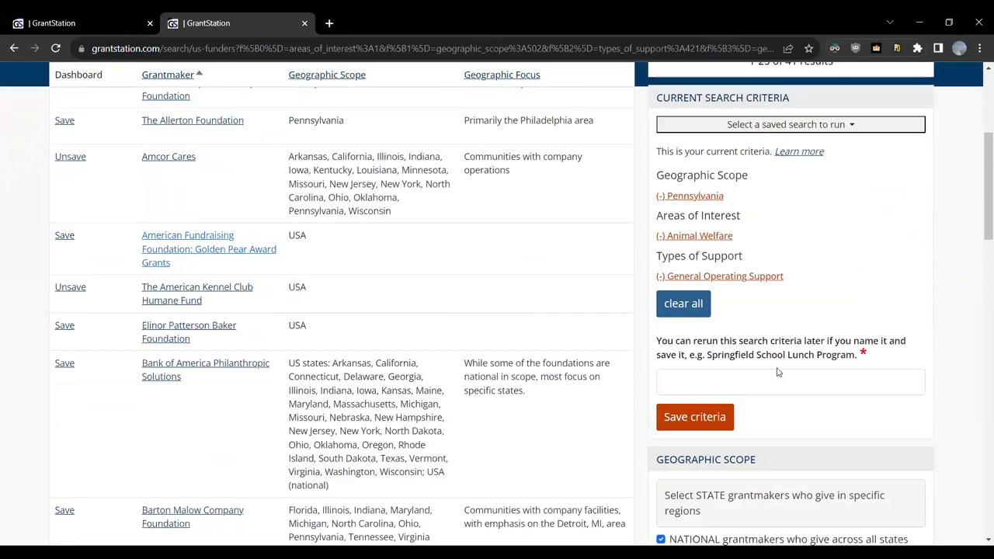
double_click(791, 85)
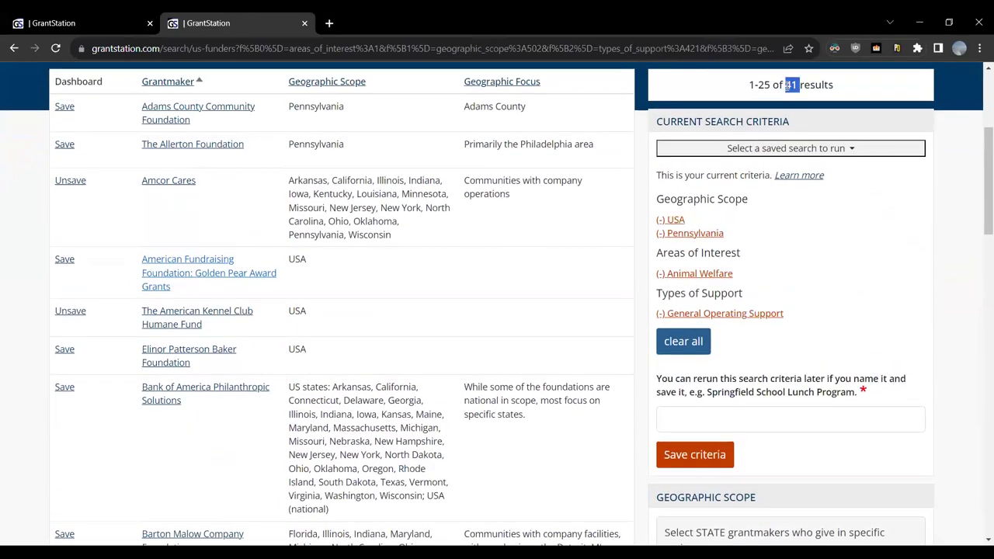
Open the American Fundraising Foundation: Golden Pear Award Grants profile and review its description, application procedures, grant range and application information.
scroll(608, 241, "up", 1)
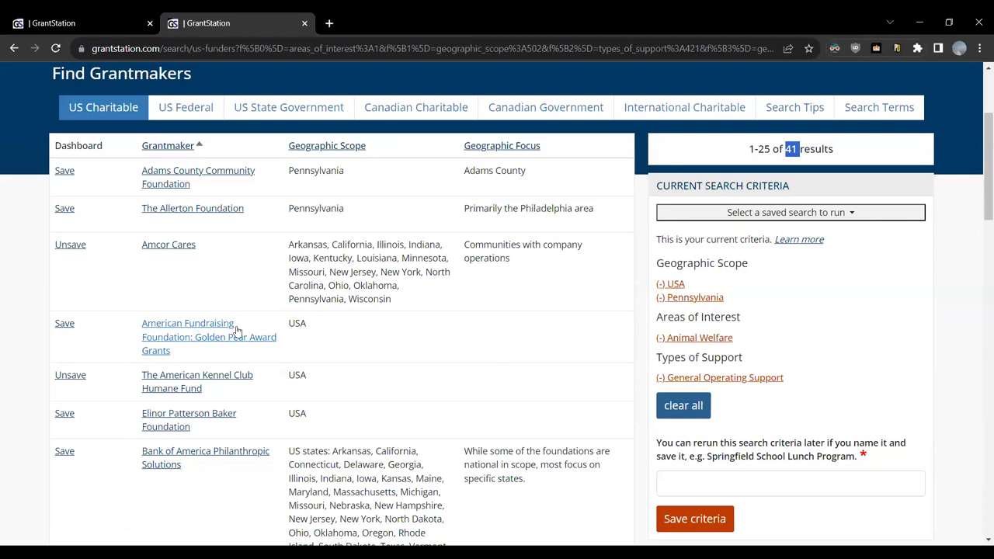
left_click(187, 332)
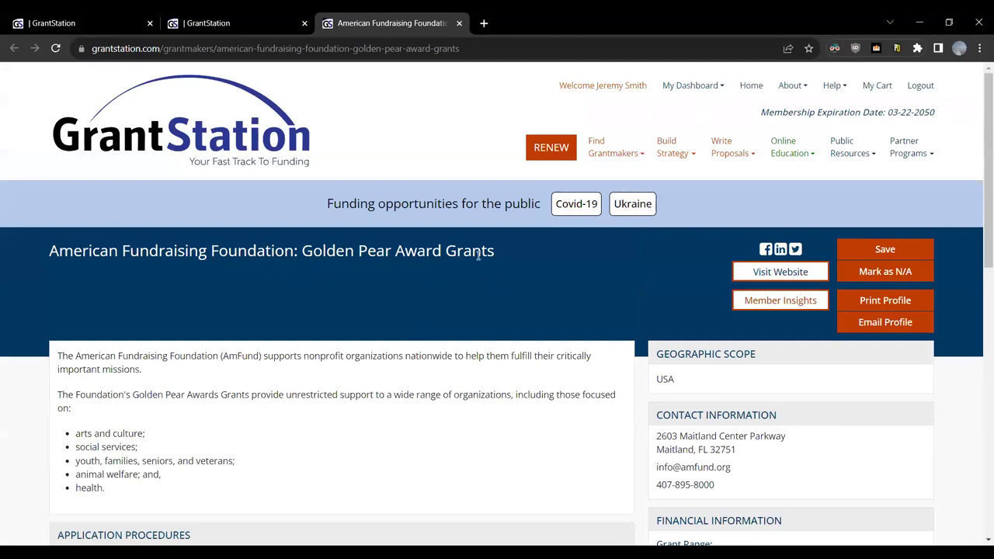
scroll(479, 258, "down", 2)
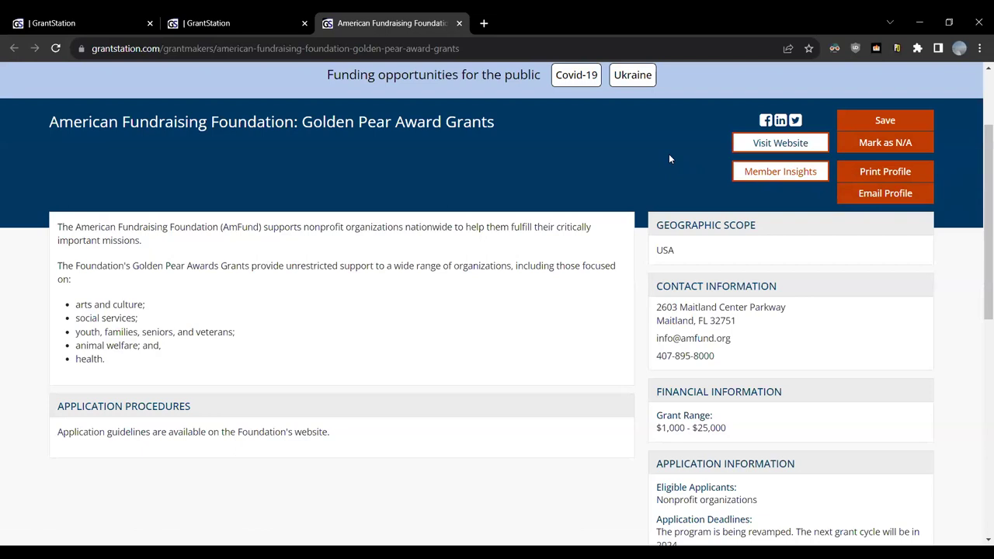
Review the rest of the Golden Pear Award Grants profile, including its deadlines, grants history, last update and animal welfare focus.
scroll(838, 250, "down", 1)
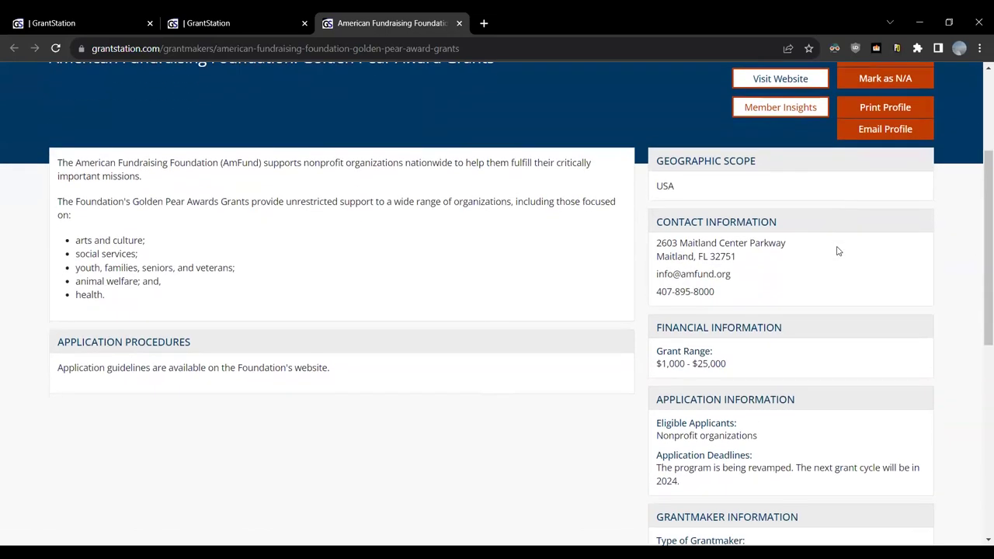
scroll(837, 246, "down", 1)
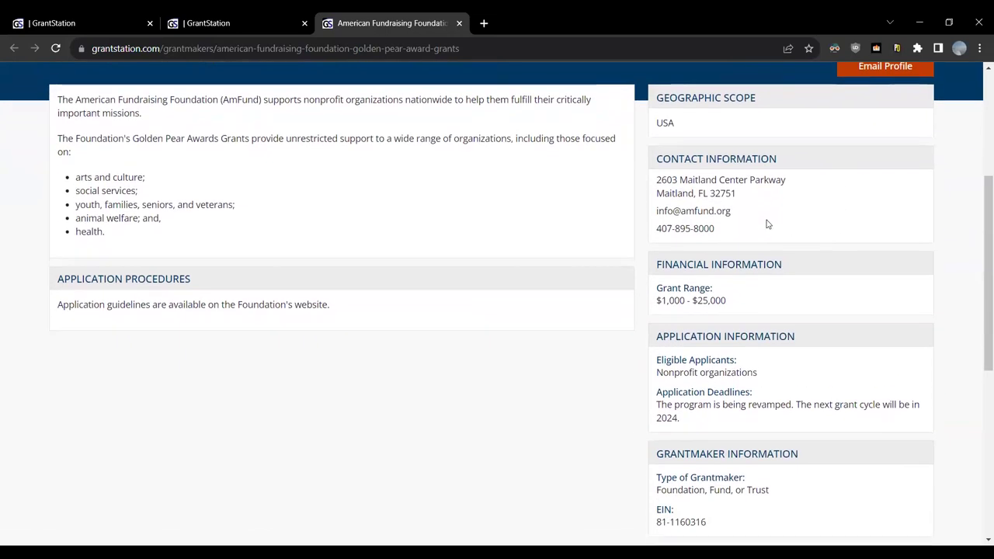
scroll(835, 229, "down", 1)
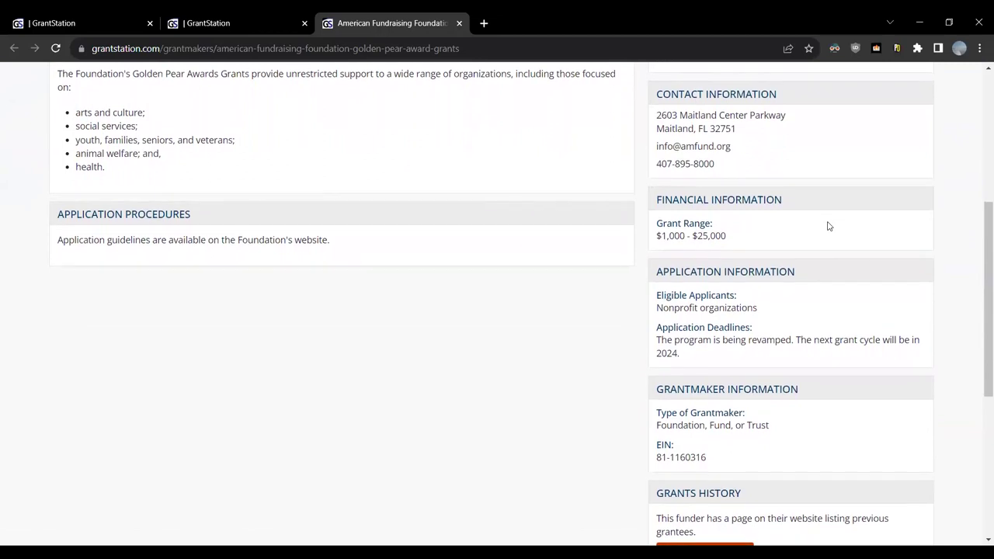
scroll(828, 226, "down", 2)
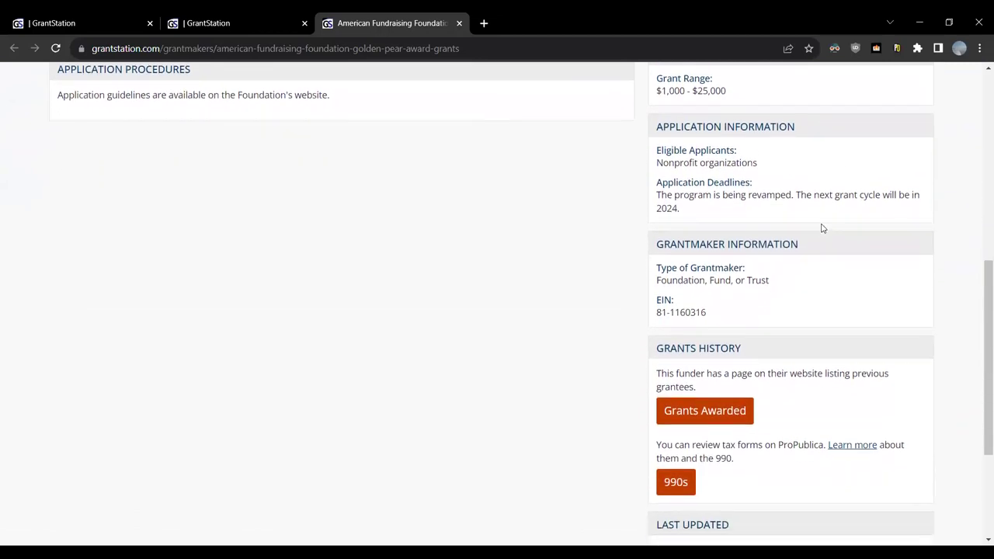
scroll(822, 228, "down", 2)
scroll(813, 219, "down", 1)
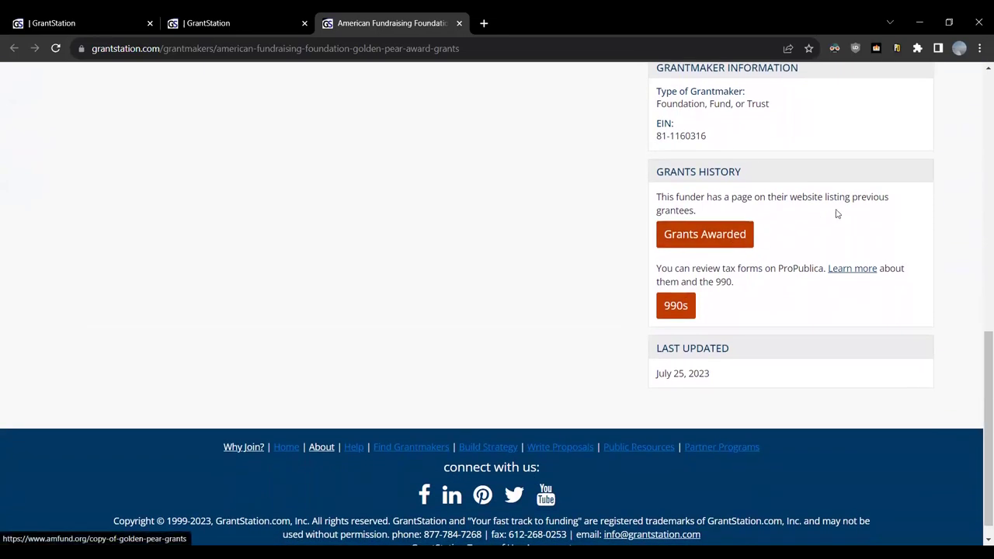
scroll(785, 271, "down", 1)
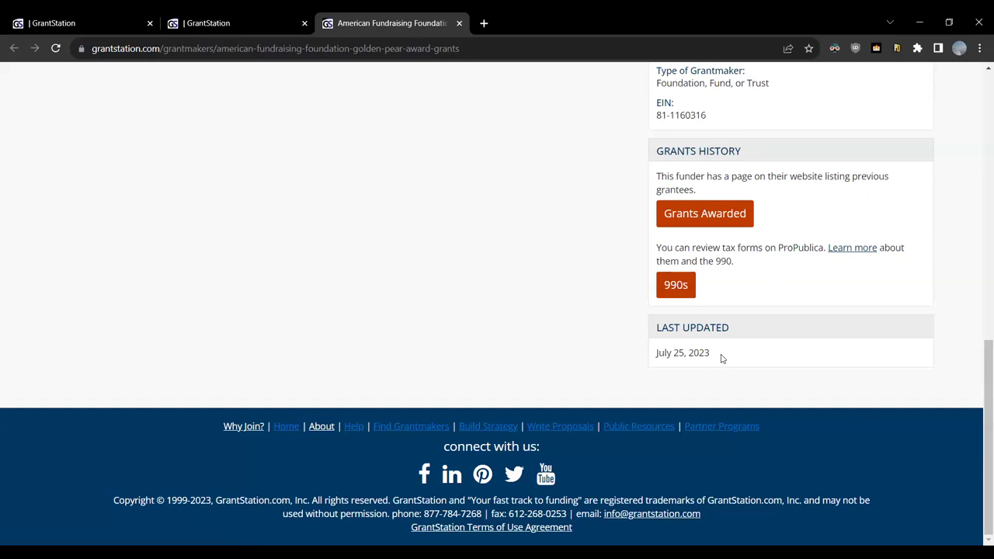
left_click_drag(720, 359, 652, 354)
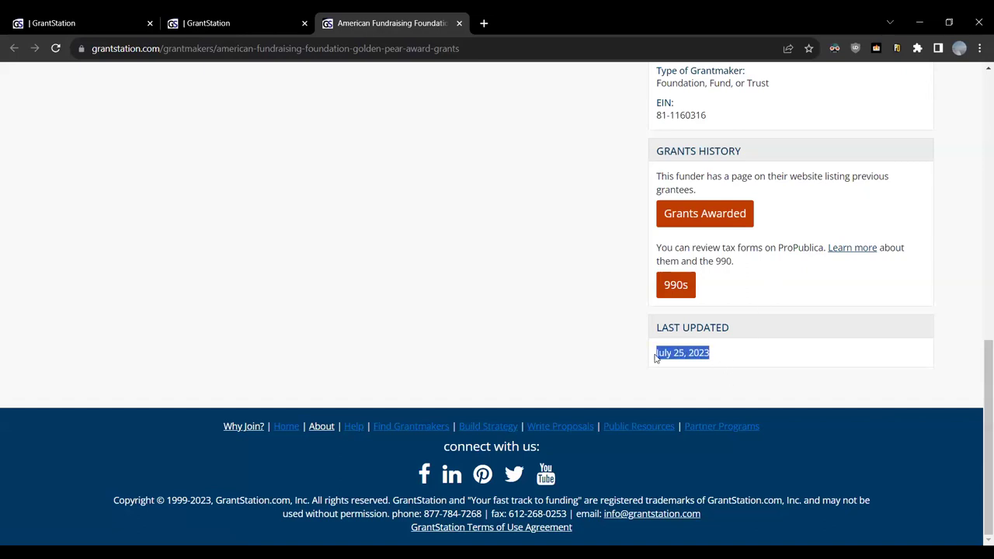
left_click(767, 330)
scroll(774, 348, "up", 5)
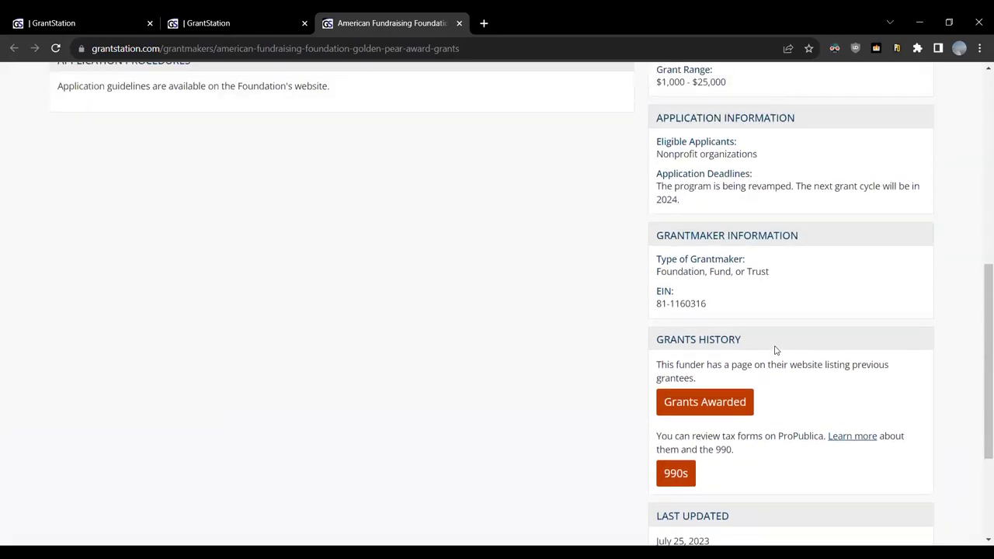
scroll(774, 348, "up", 1)
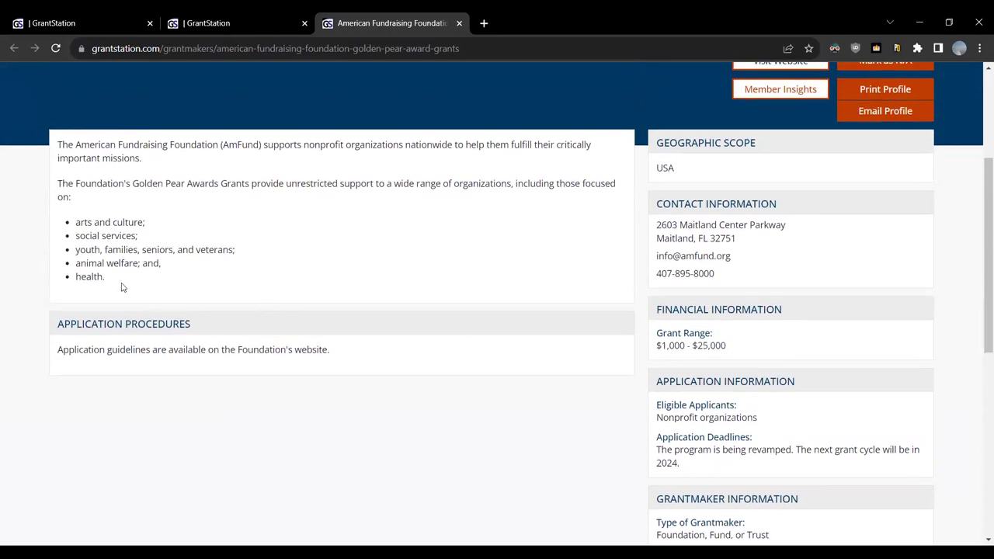
left_click_drag(75, 265, 138, 264)
Save this grantmaker, assigning it to the Animal Welfare Project - 2023 with priority A - high.
scroll(368, 327, "up", 2)
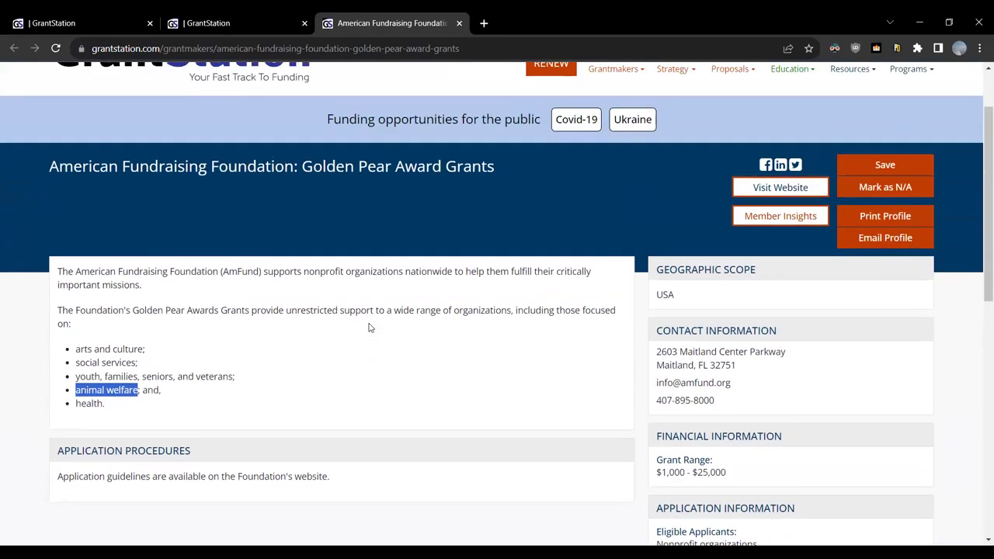
left_click(868, 169)
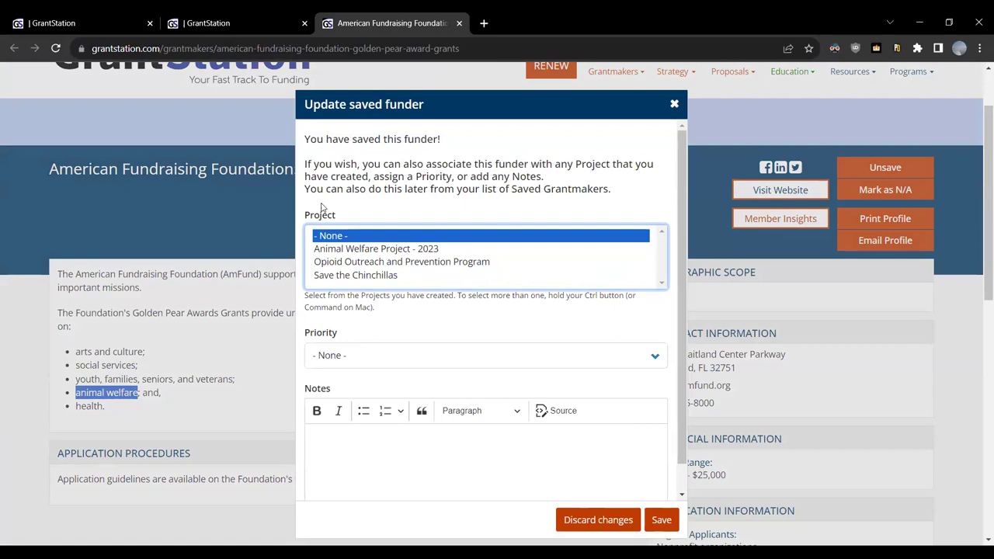
left_click(353, 249)
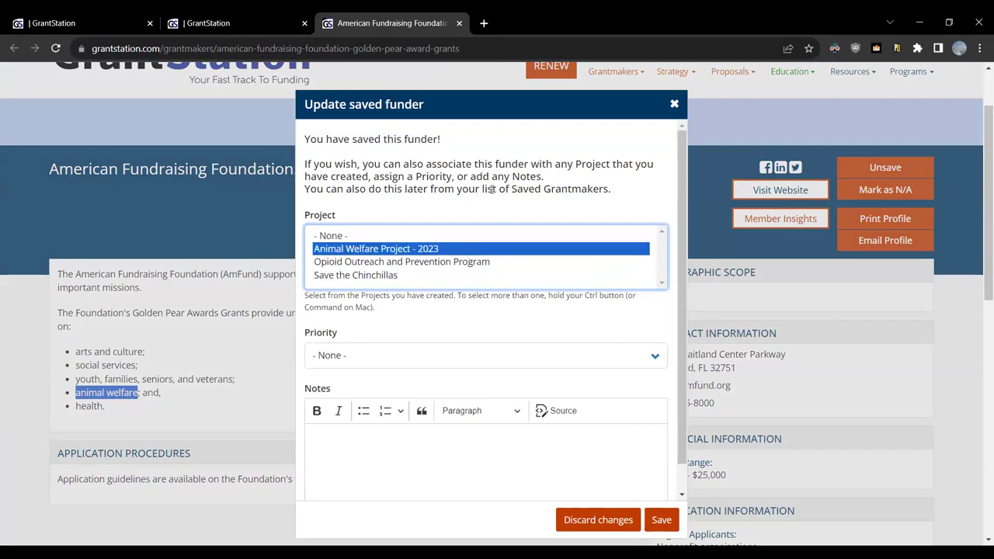
scroll(535, 241, "down", 1)
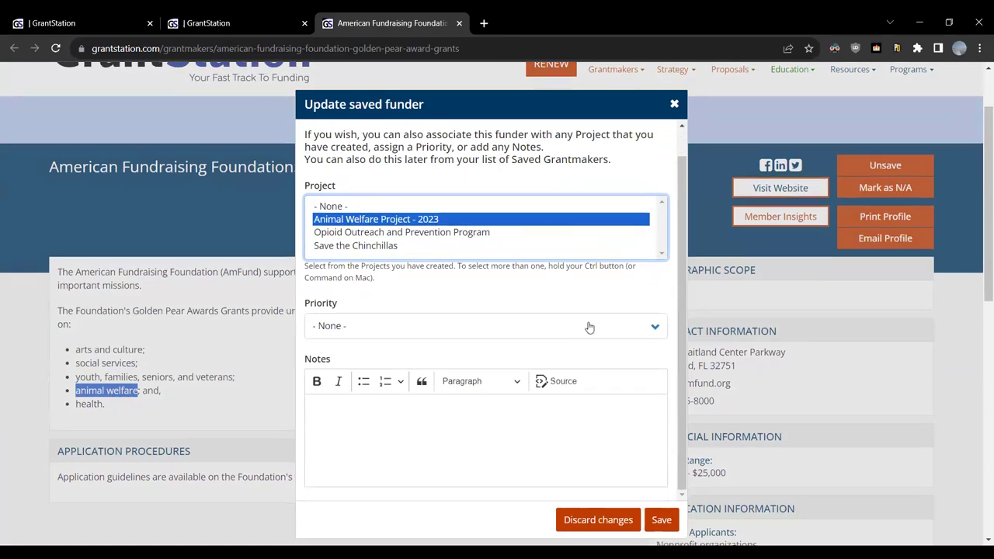
left_click(655, 330)
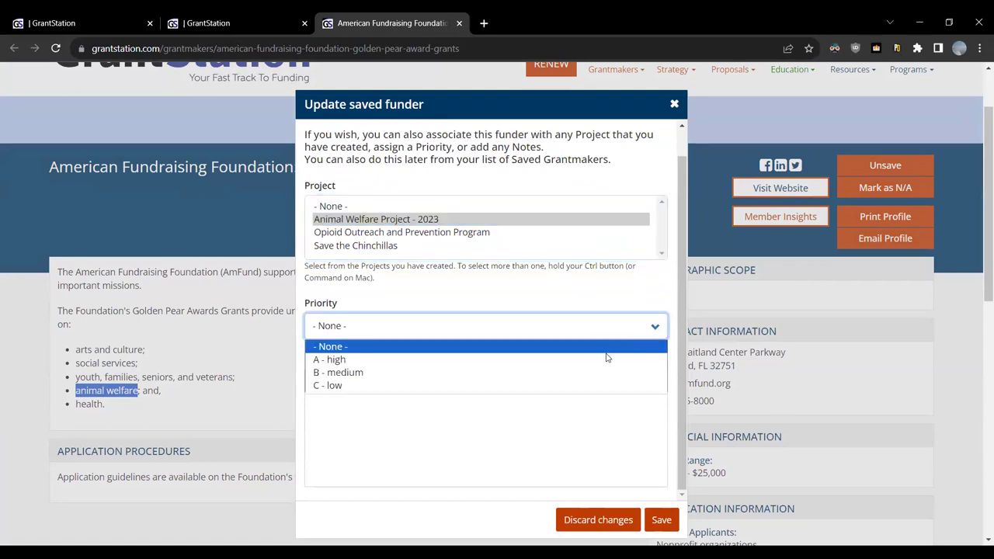
left_click(610, 357)
left_click(492, 420)
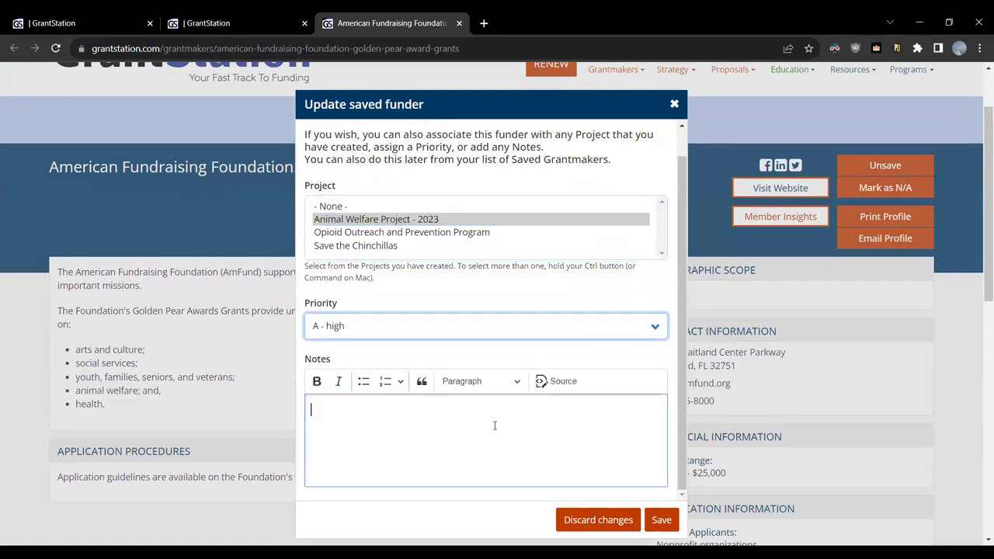
left_click(661, 519)
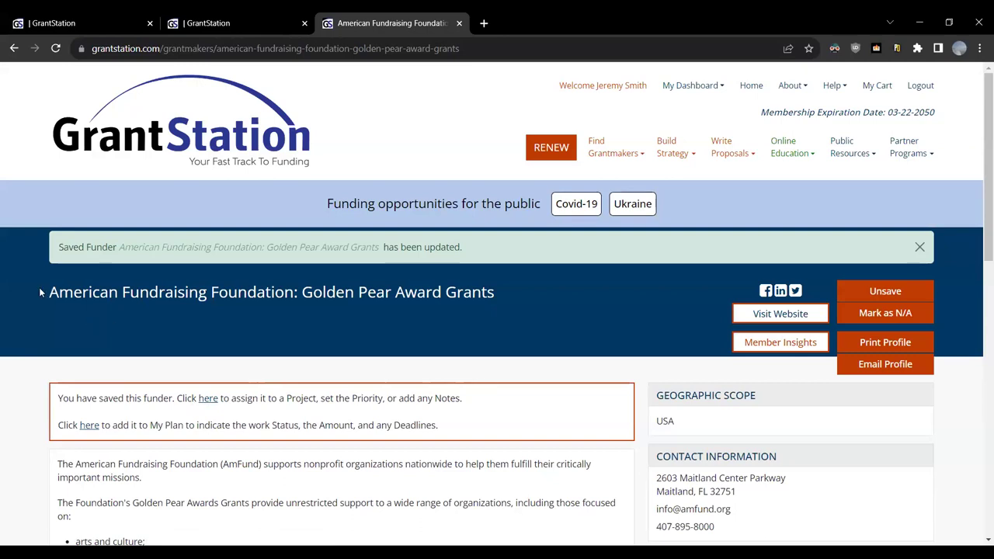
Open the personal dashboard and read the descriptions of its sections, including Projects and Saved Criteria.
left_click_drag(49, 292, 299, 295)
left_click(299, 295)
left_click(710, 86)
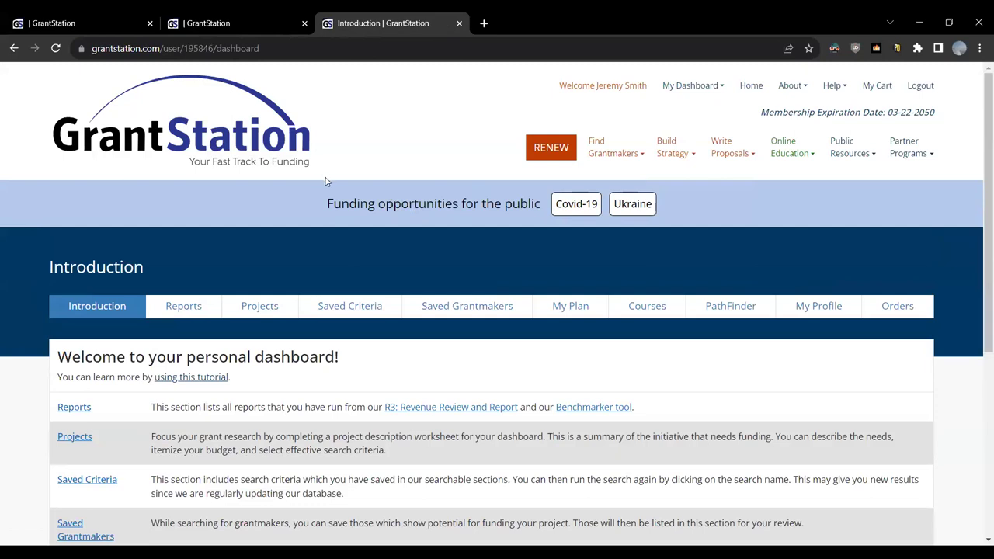
scroll(325, 182, "down", 3)
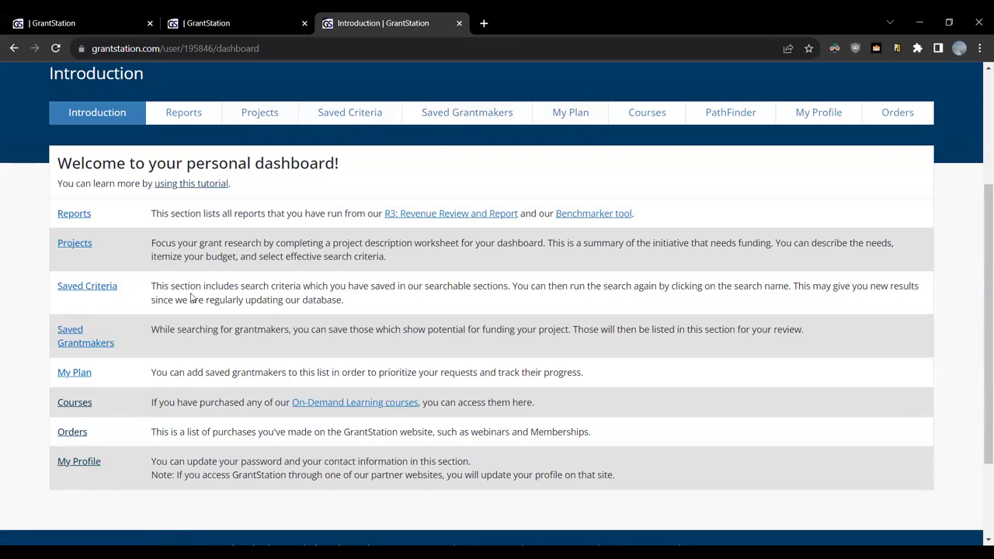
left_click_drag(116, 247, 57, 247)
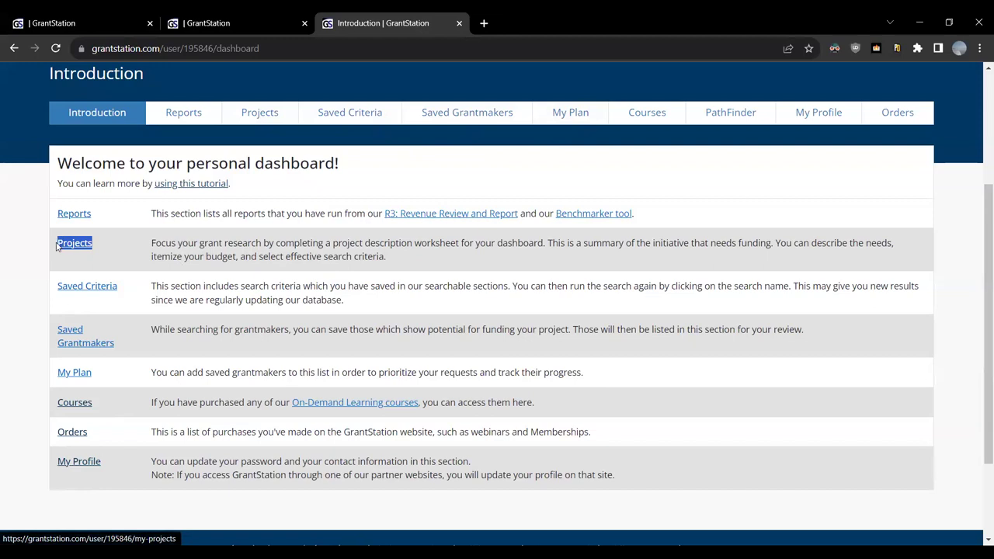
left_click_drag(133, 288, 53, 287)
left_click(140, 287)
Open the Saved Criteria section and look through the saved searches.
left_click(77, 289)
scroll(358, 242, "down", 3)
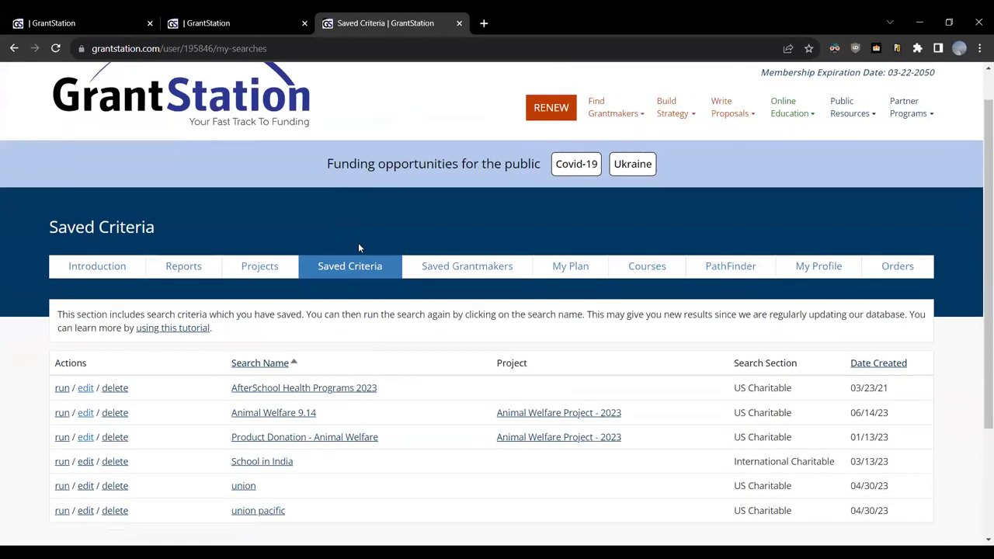
scroll(358, 247, "down", 1)
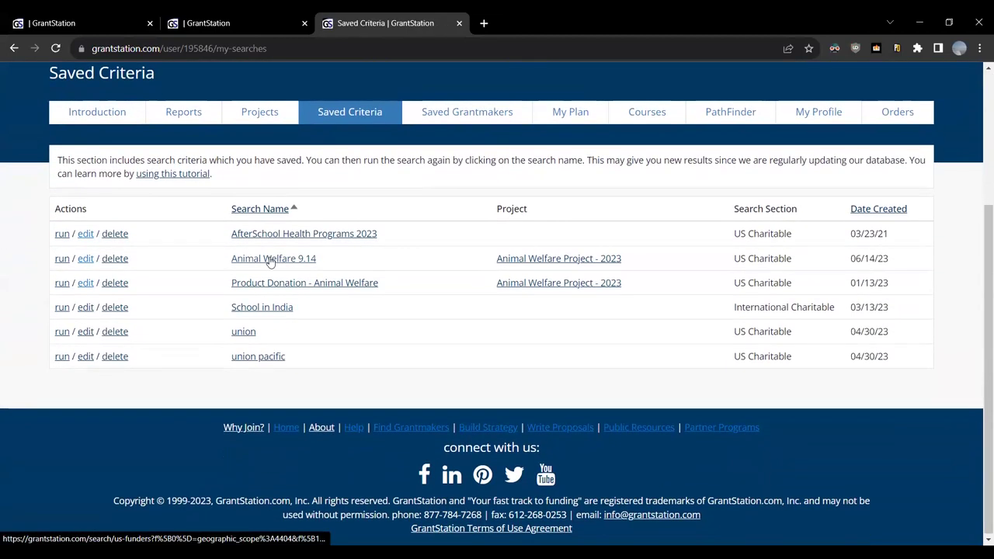
Open the Animal Welfare 9.14 saved search for editing, review its criteria and project, and close it without saving.
left_click(86, 259)
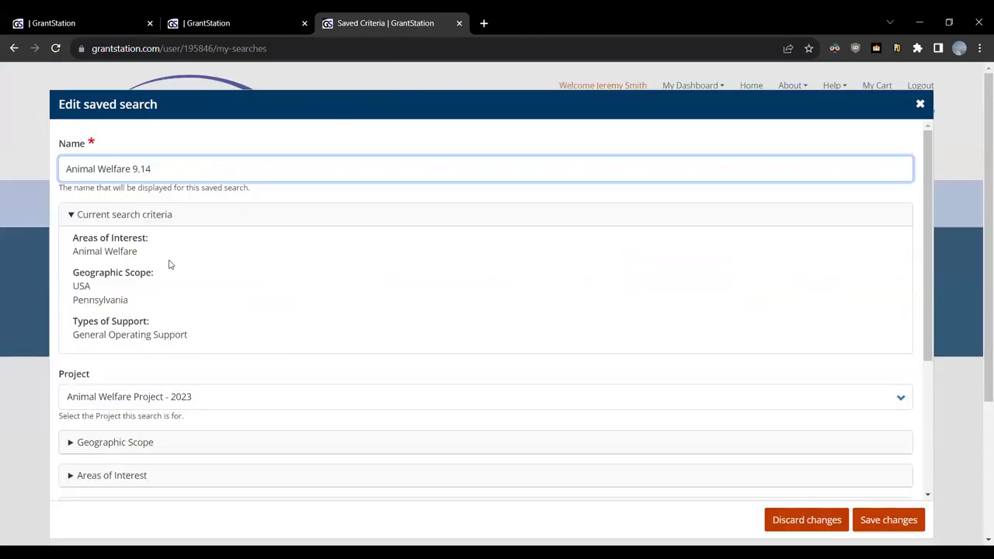
scroll(322, 220, "down", 1)
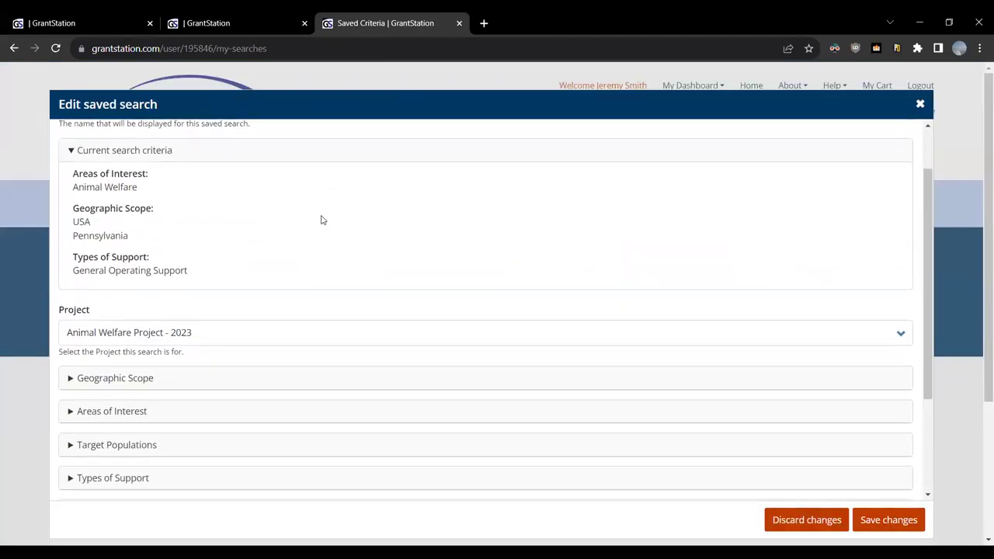
scroll(322, 220, "up", 1)
left_click_drag(147, 251, 77, 251)
left_click_drag(138, 301, 67, 284)
left_click_drag(189, 344, 70, 334)
scroll(241, 318, "down", 2)
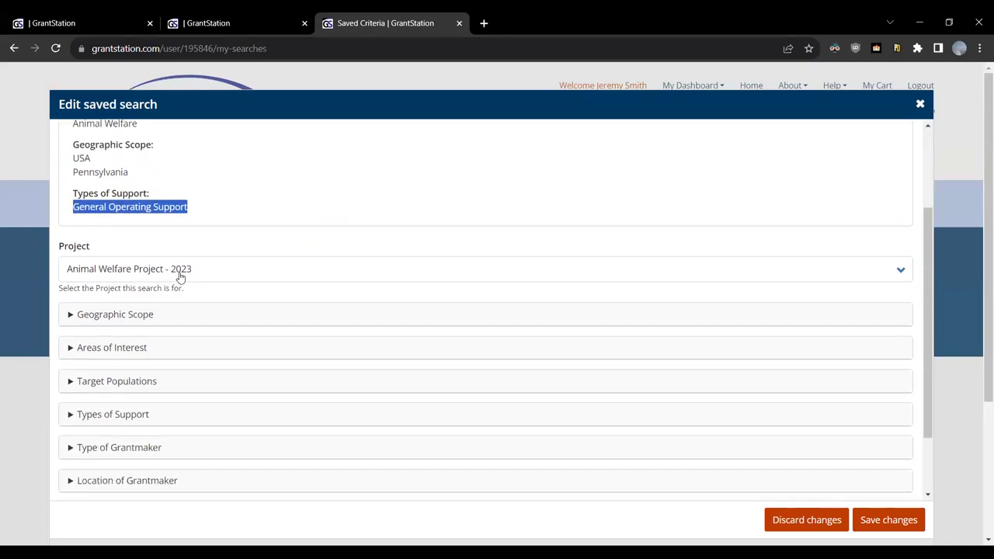
scroll(218, 280, "down", 2)
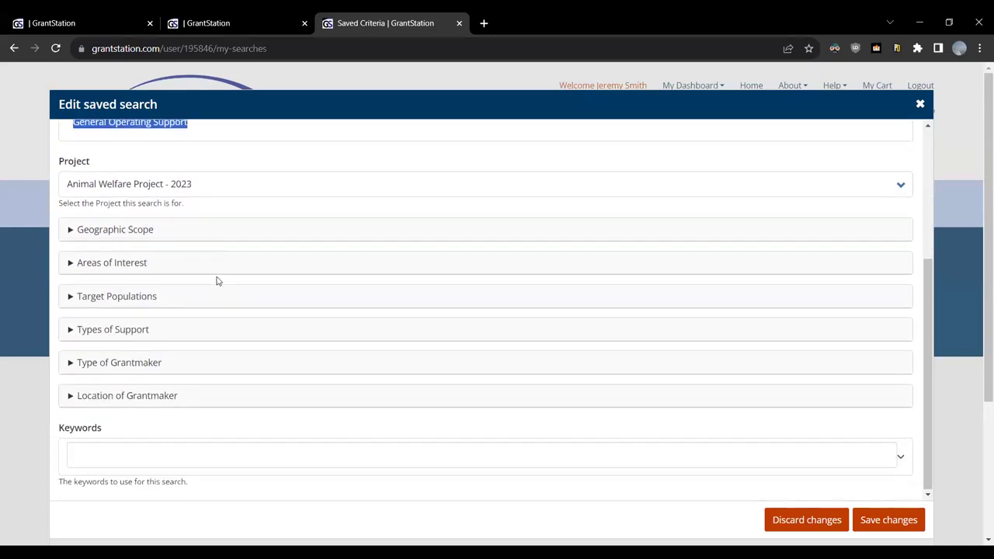
scroll(248, 357, "up", 5)
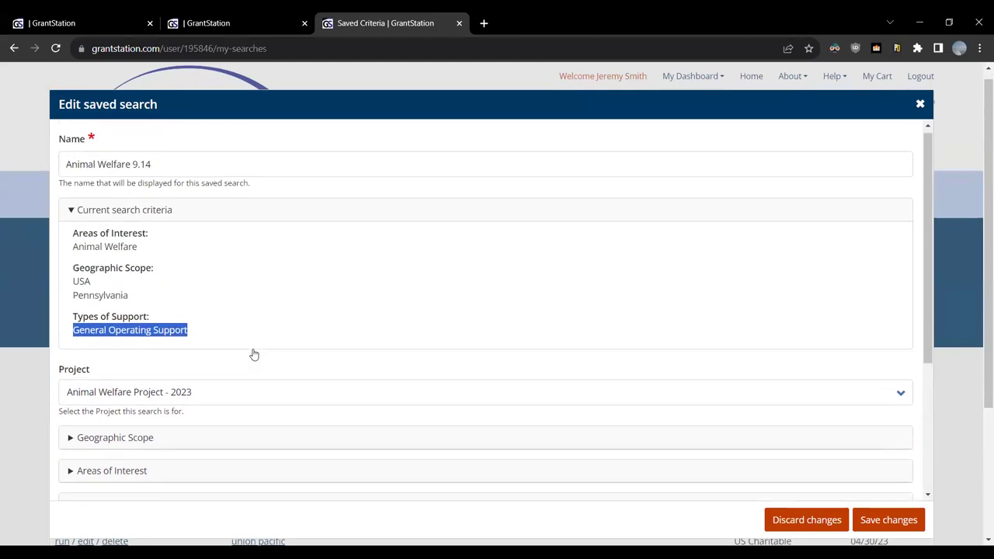
left_click(920, 106)
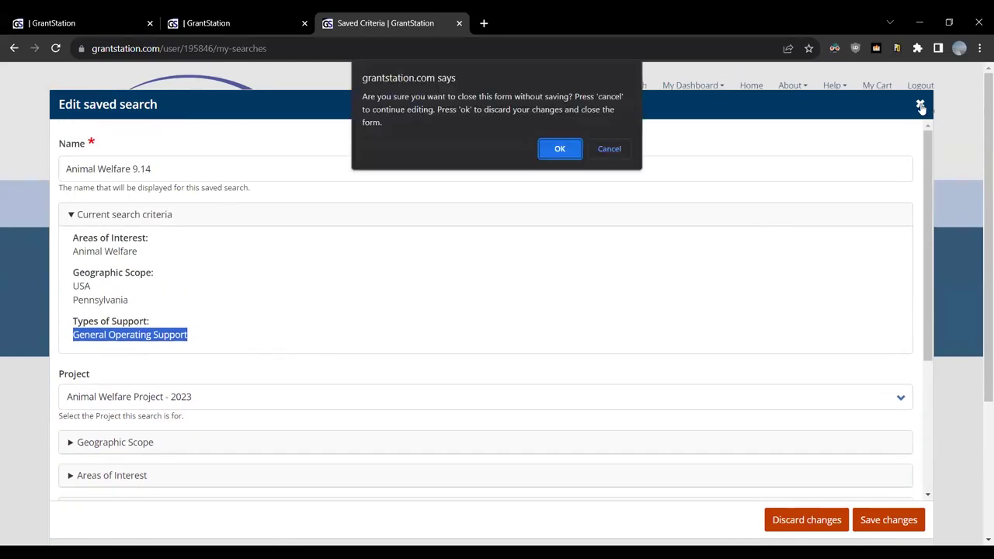
left_click(566, 149)
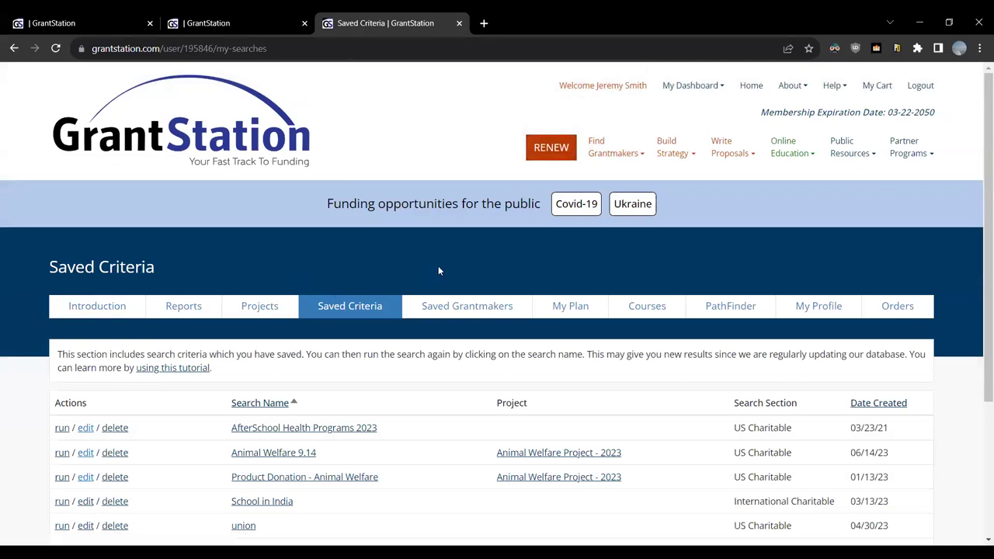
Open the Saved Grantmakers list and check the project and priority of the American Fundraising Foundation: Golden Pear Award Grants entry.
left_click(456, 309)
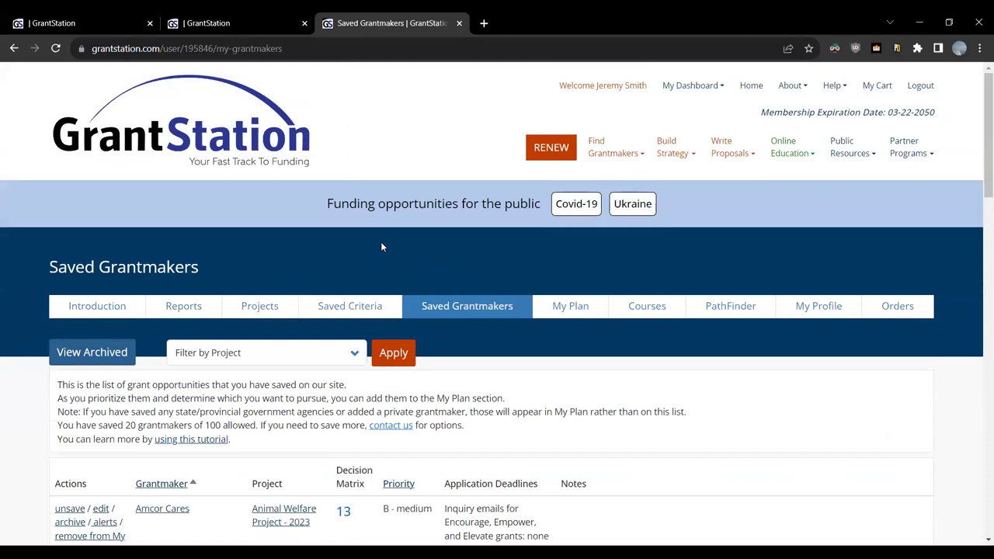
scroll(381, 246, "down", 2)
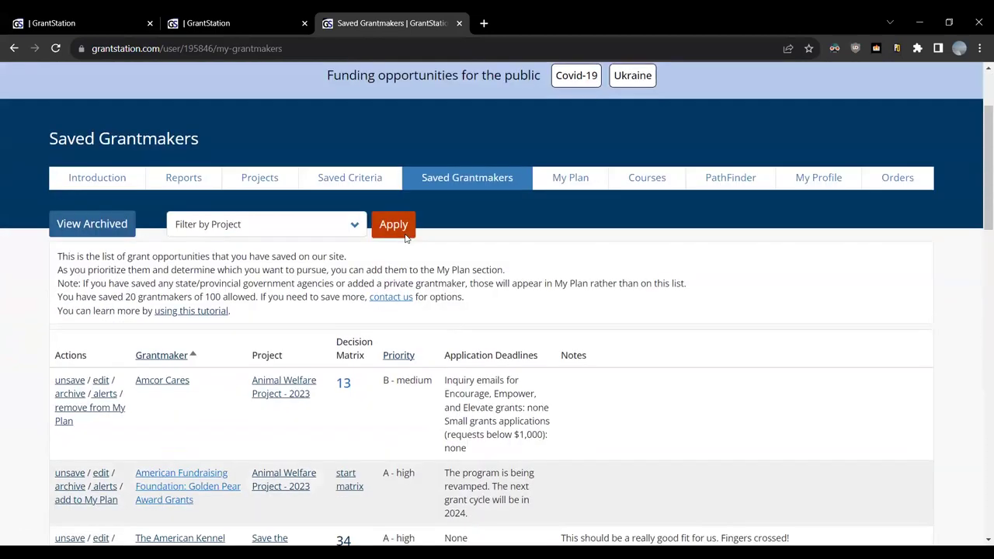
scroll(532, 235, "down", 2)
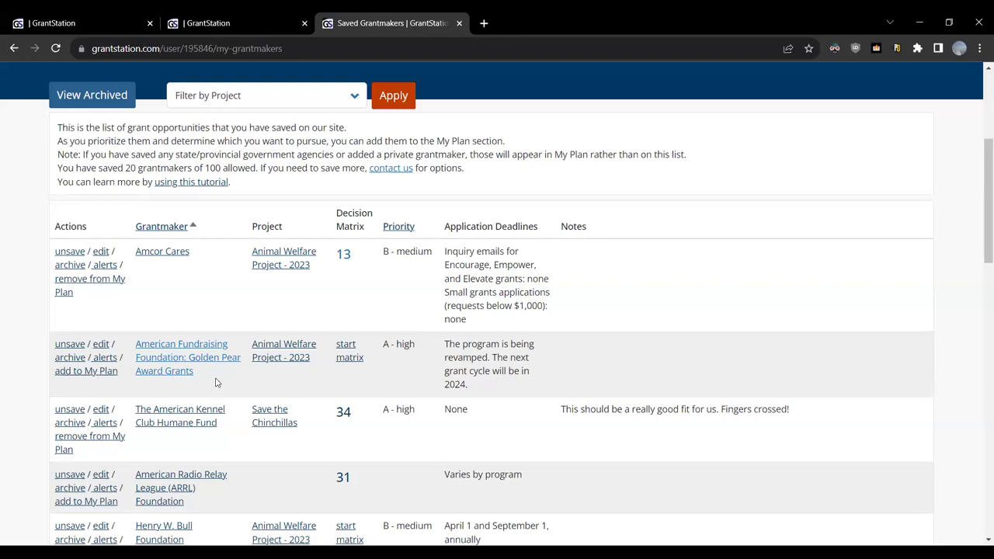
scroll(217, 382, "down", 5)
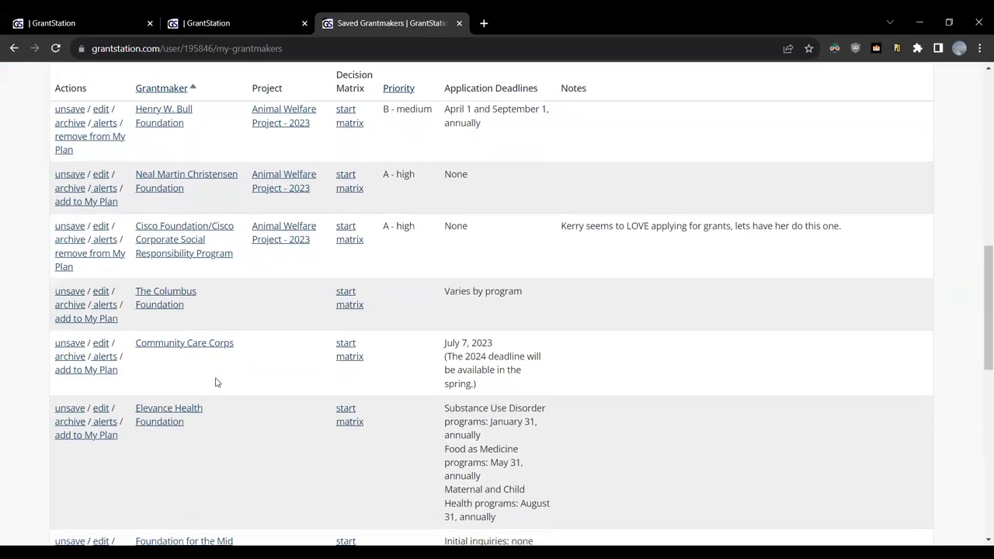
scroll(217, 382, "up", 5)
left_click_drag(225, 310, 153, 288)
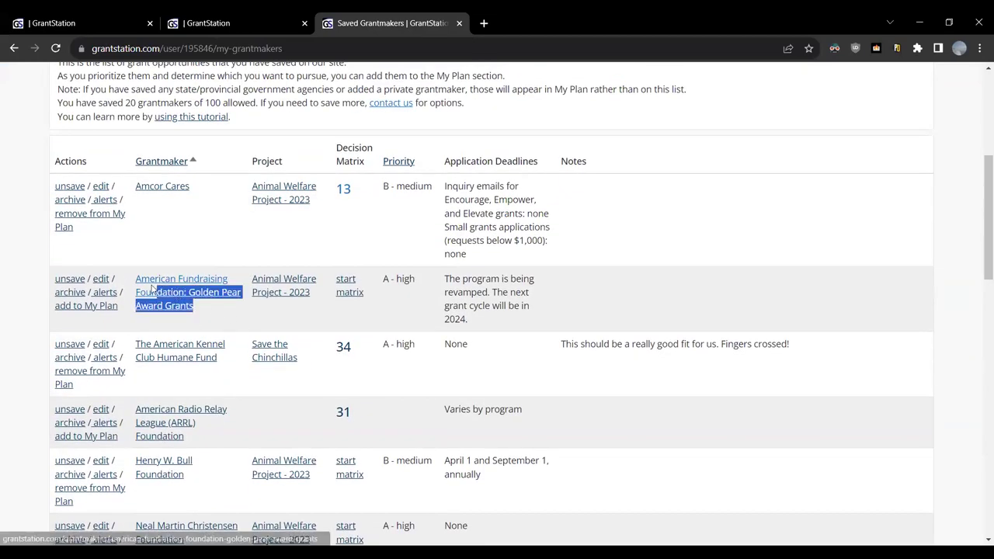
left_click_drag(319, 299, 255, 278)
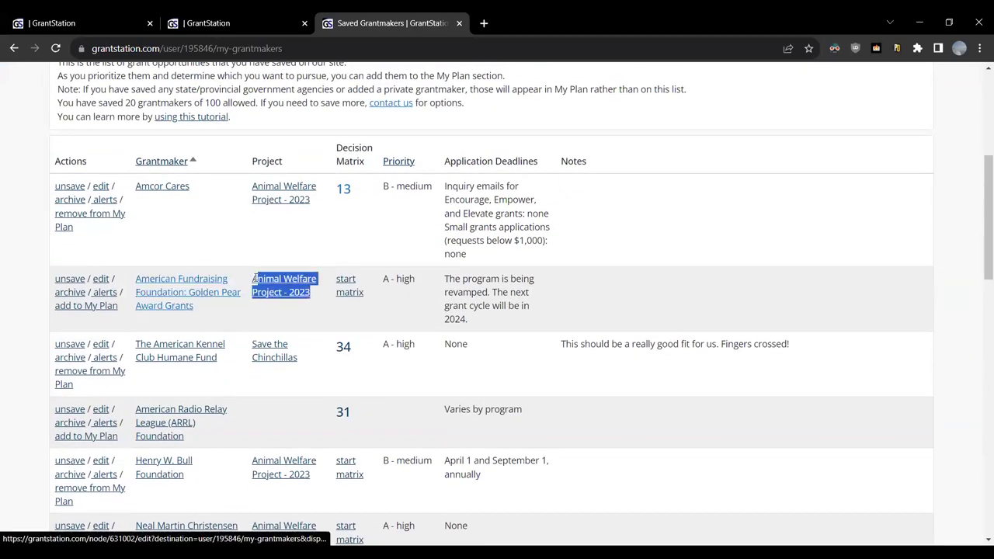
left_click_drag(419, 283, 389, 277)
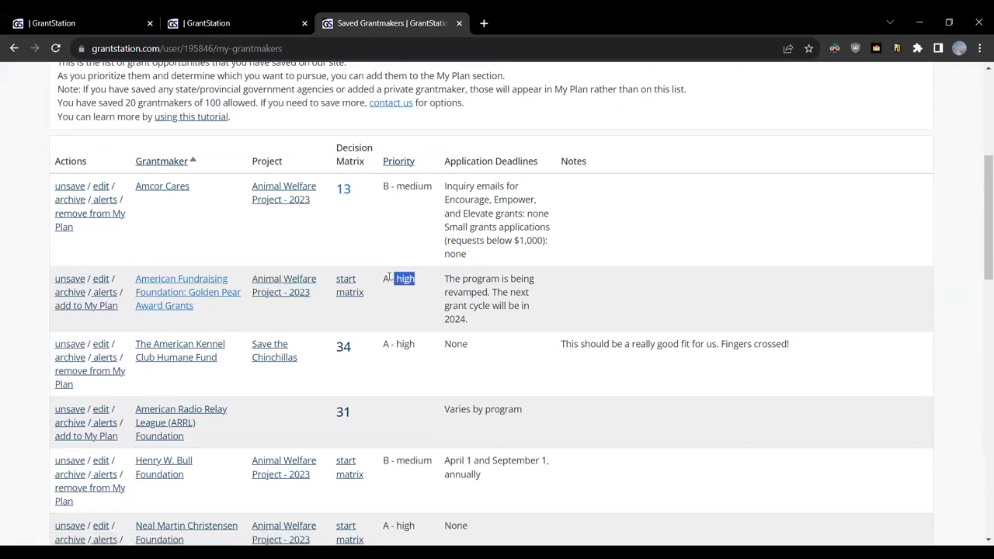
Check the application deadline of the American Fundraising Foundation: Golden Pear Award Grants entry and find the Decision Matrix column.
left_click_drag(485, 322, 440, 288)
left_click(587, 307)
left_click_drag(337, 148, 365, 166)
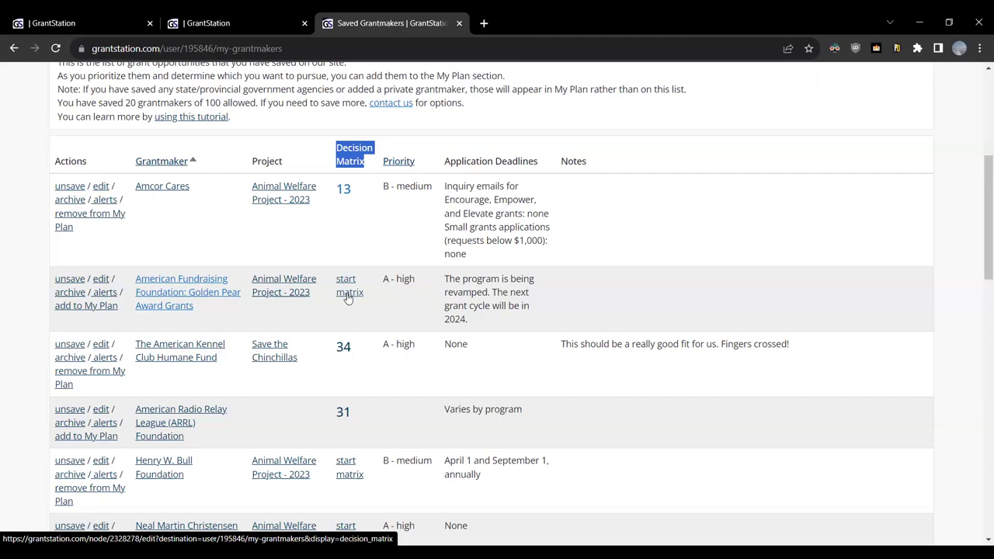
left_click(432, 316)
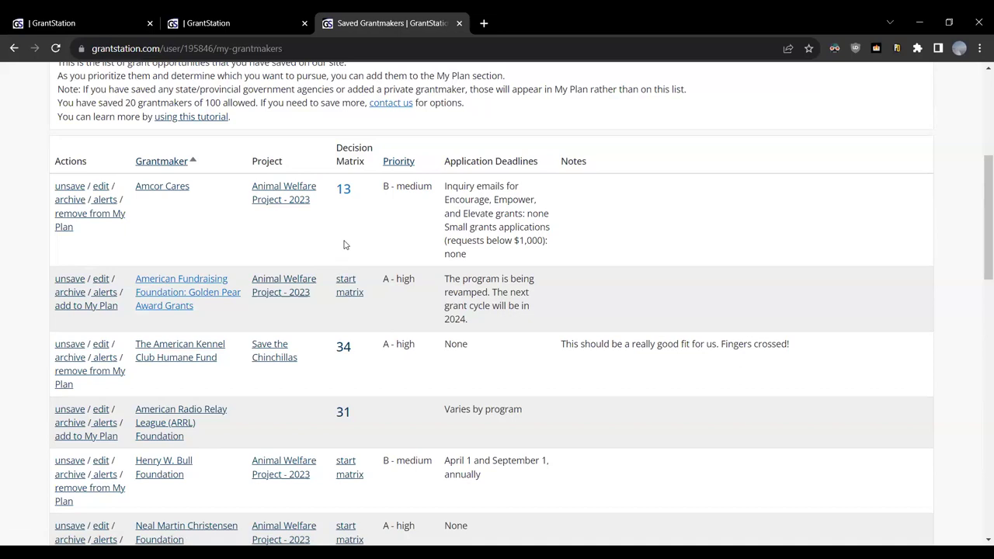
Start the decision matrix for the Golden Pear Award Grants and answer Yes to both mandatory criteria, eligibility requirements and mission fit.
left_click(346, 294)
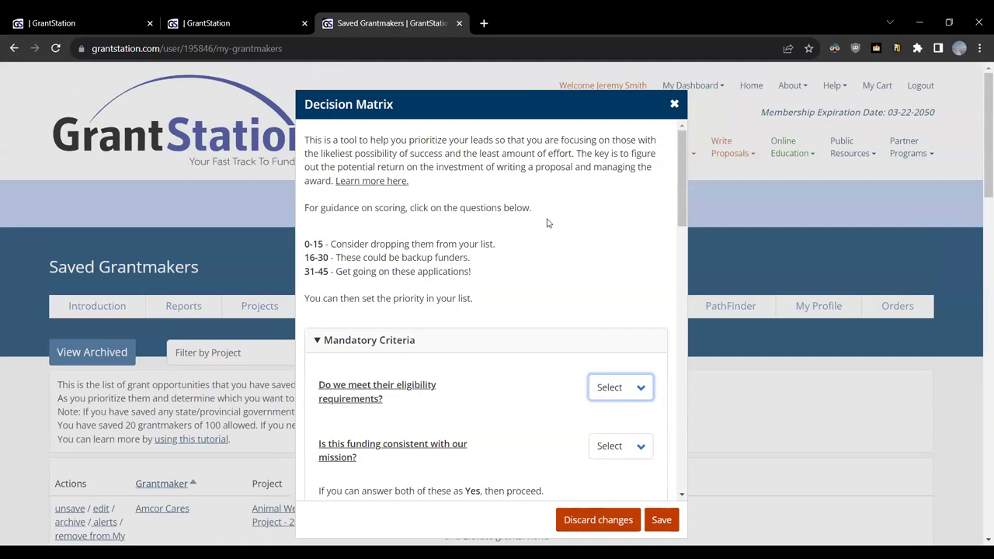
scroll(547, 223, "down", 2)
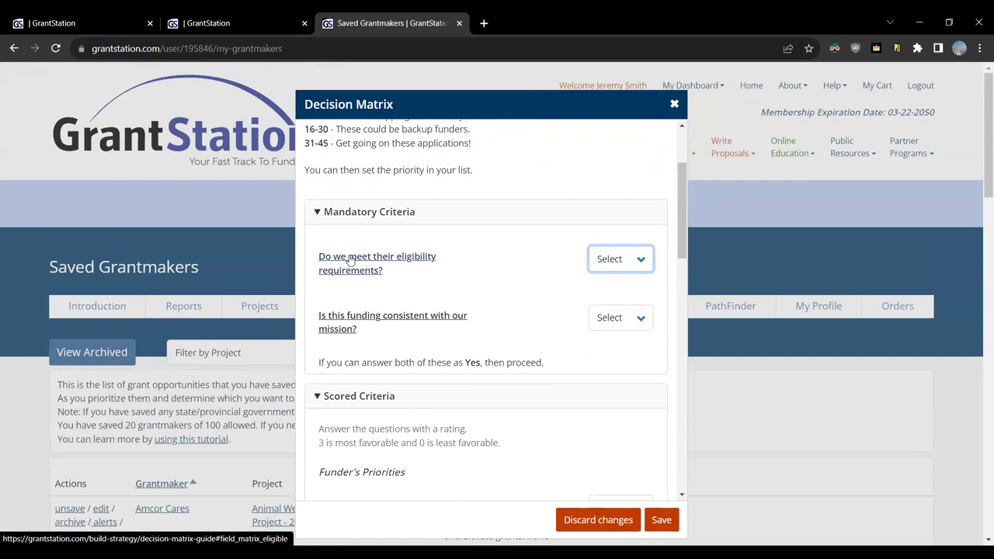
left_click(641, 261)
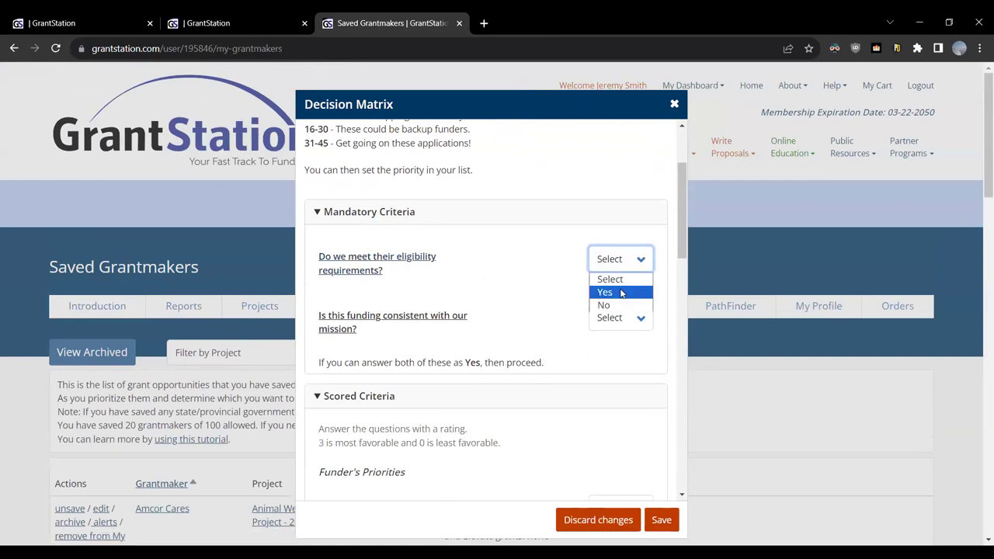
left_click(620, 292)
scroll(505, 231, "down", 1)
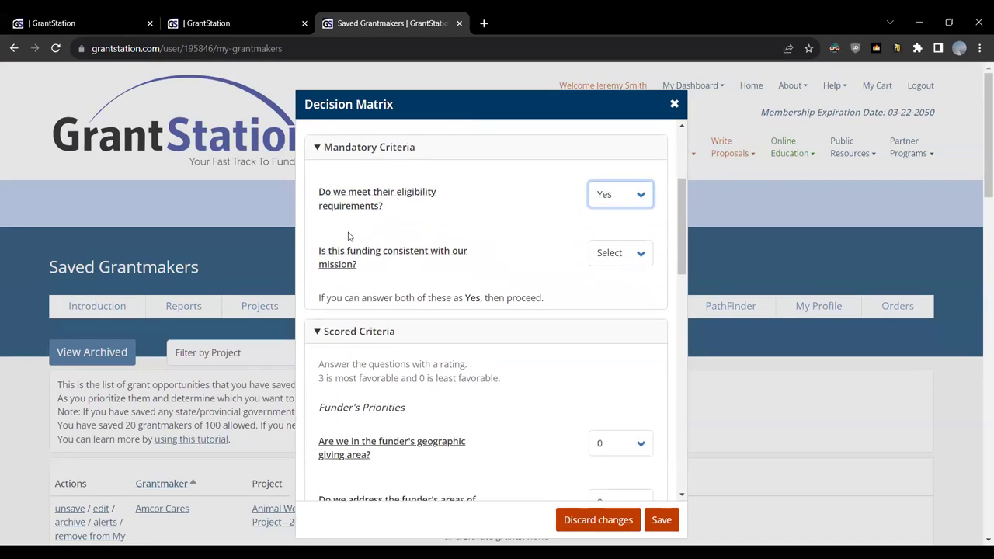
left_click(641, 256)
left_click(625, 287)
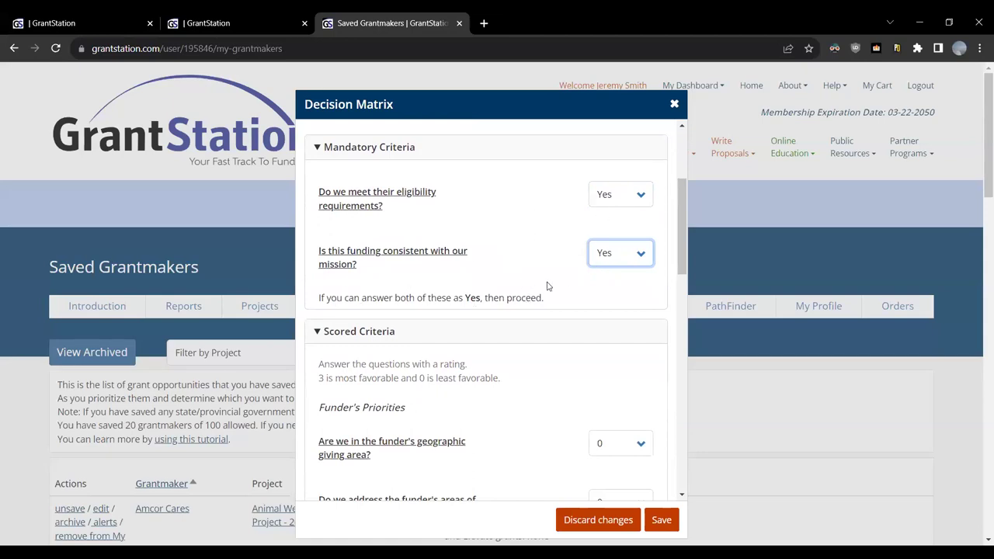
scroll(547, 287, "up", 1)
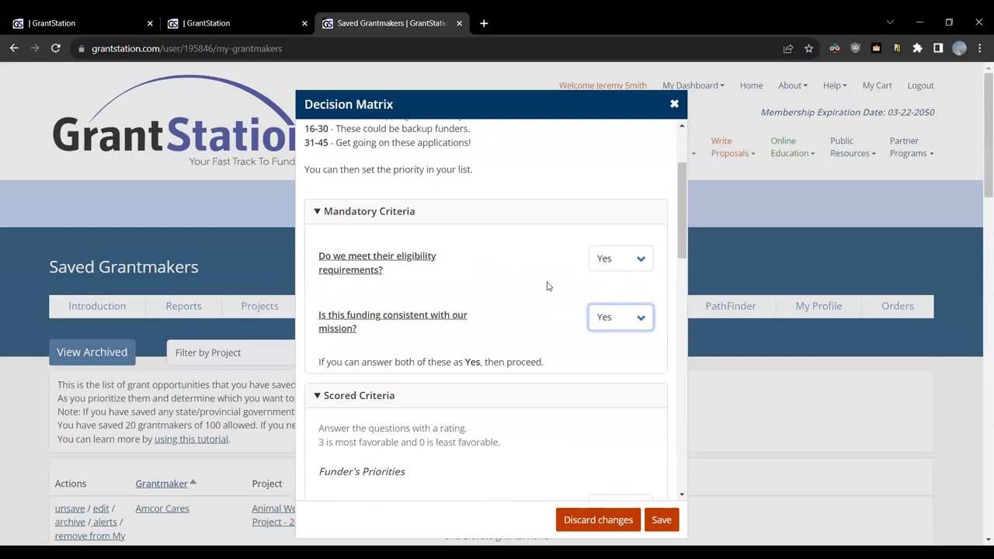
Under Funder's Priorities, rate the geographic giving area, areas of interest and target population questions 3 each.
scroll(547, 286, "down", 3)
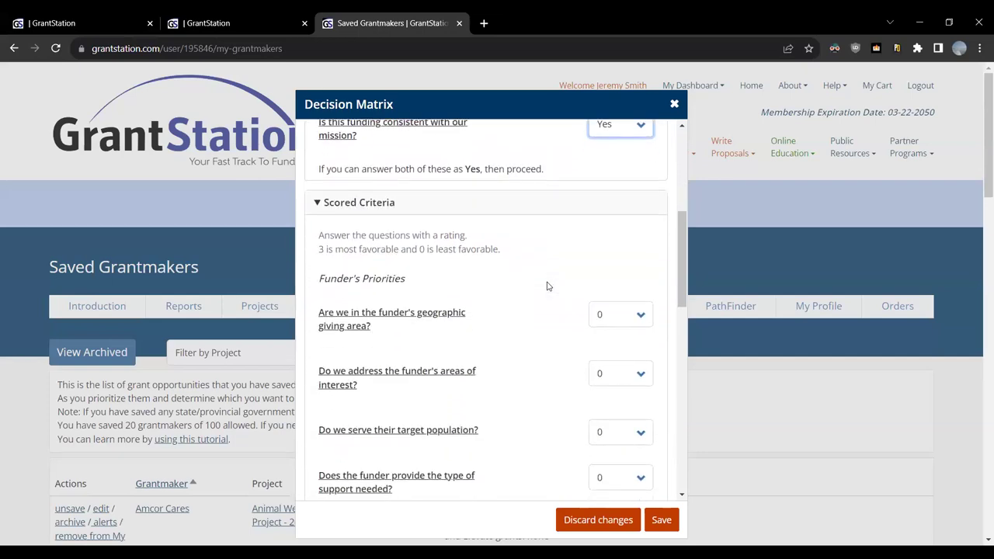
scroll(547, 286, "down", 1)
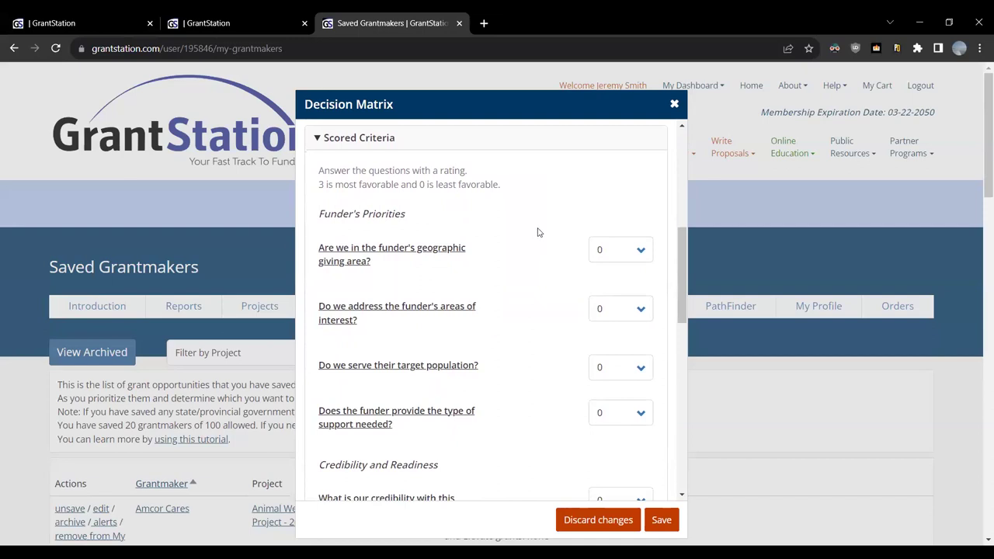
left_click(644, 253)
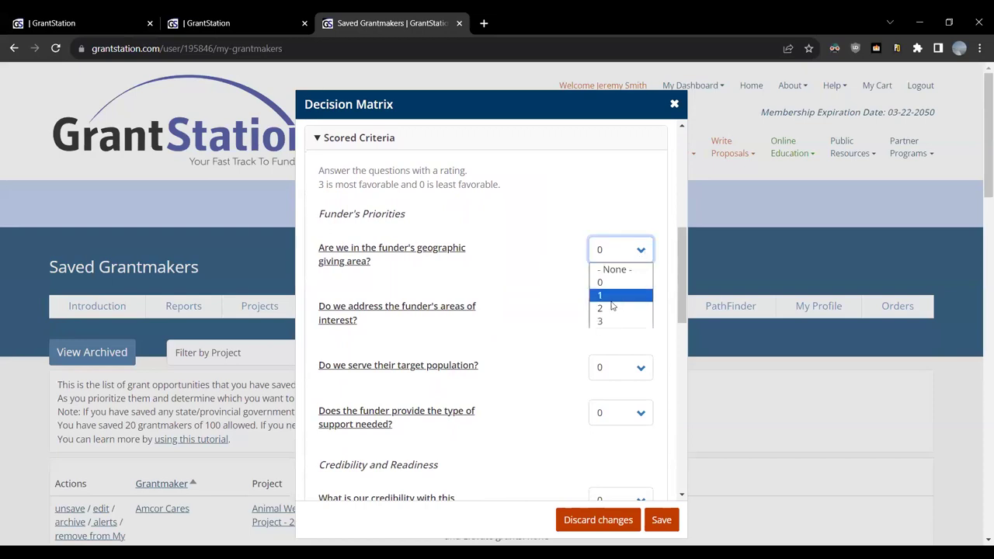
left_click(612, 322)
scroll(530, 219, "down", 1)
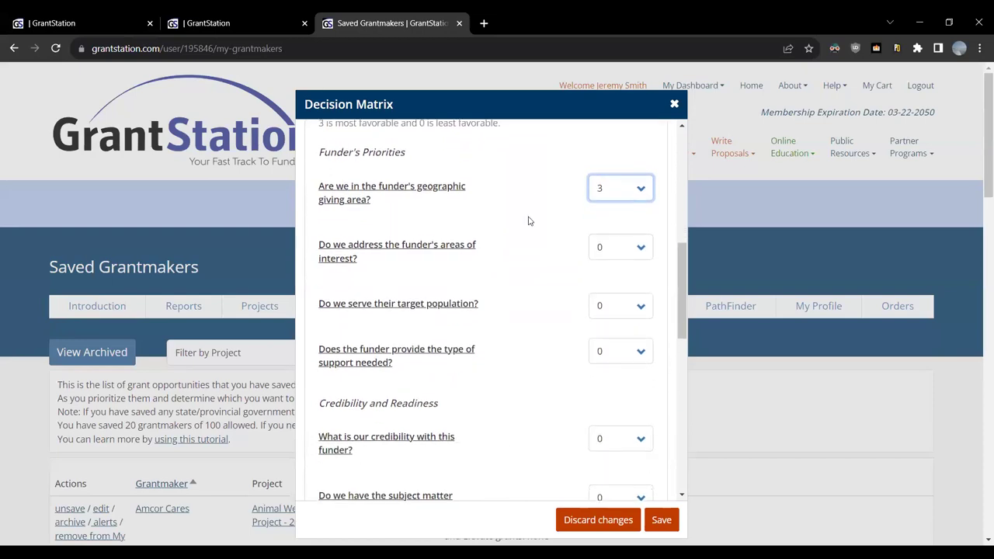
left_click(643, 245)
left_click(603, 316)
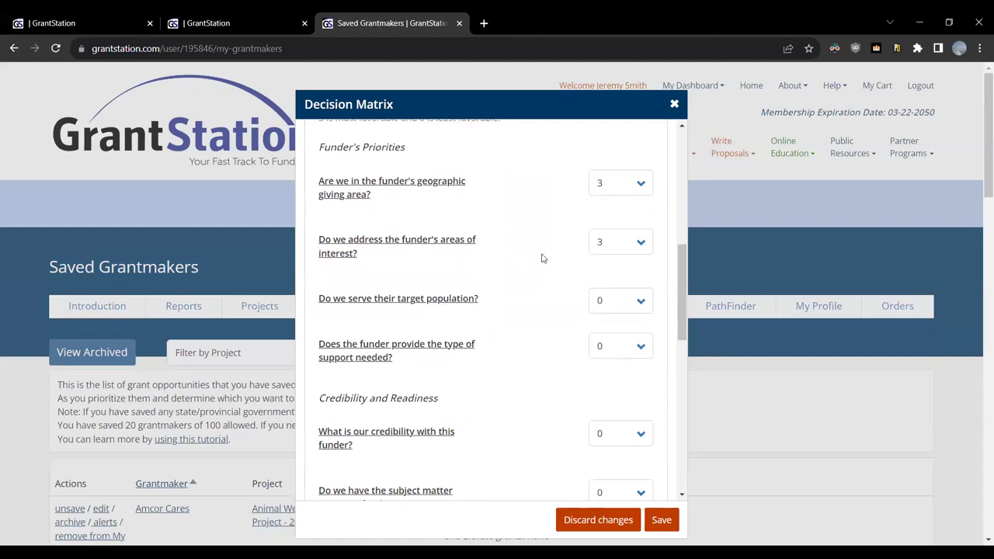
scroll(541, 257, "down", 2)
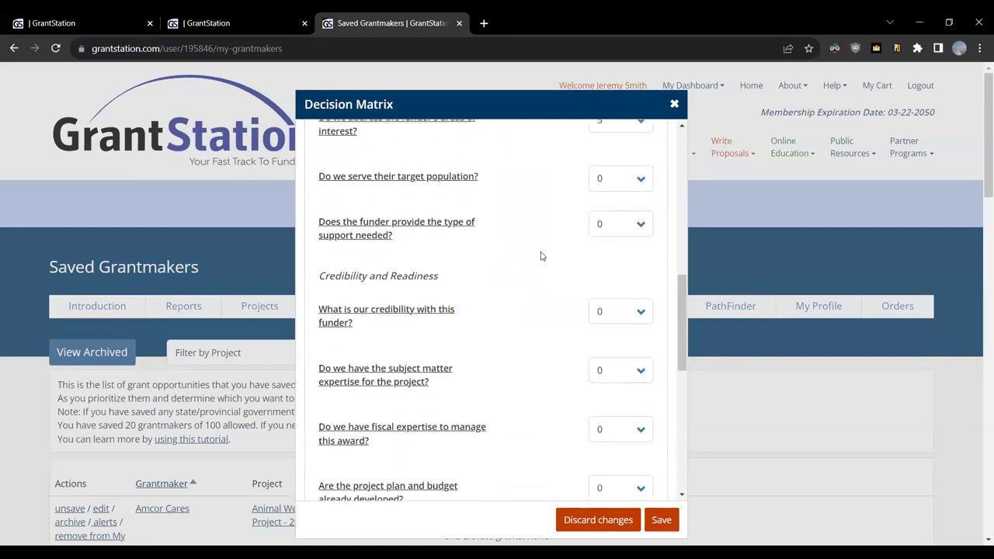
left_click(641, 178)
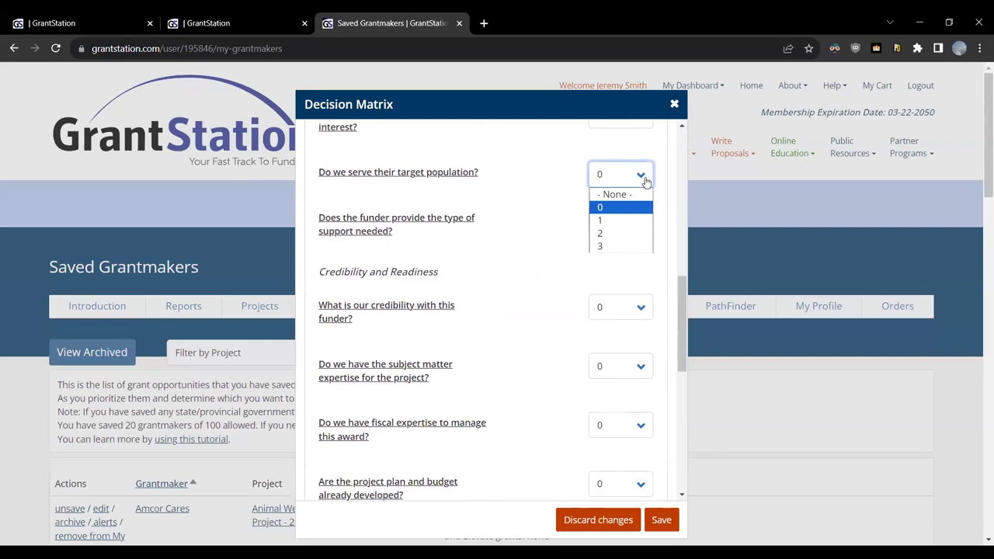
left_click(638, 246)
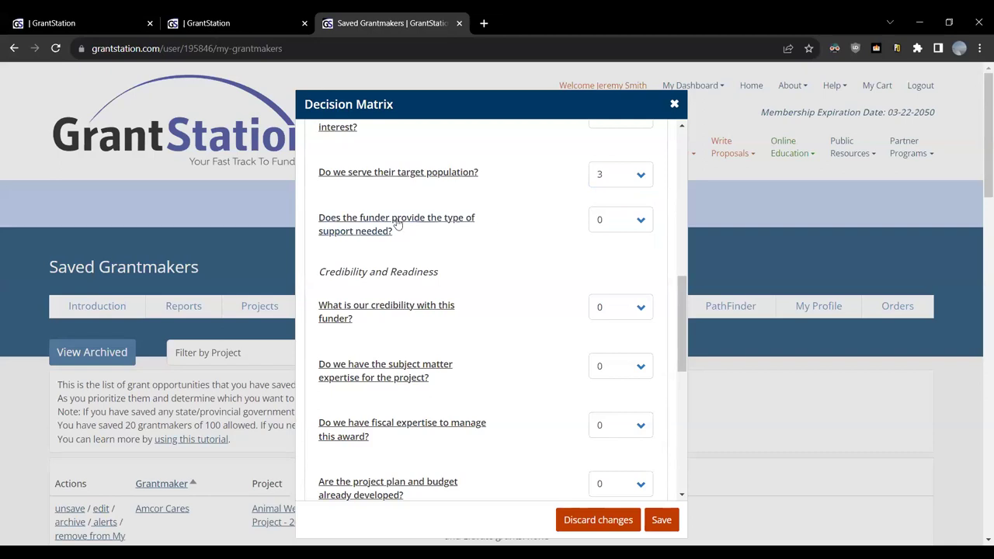
Under Credibility and Readiness, rate credibility with the funder 2, and fiscal expertise, project plan and budget, and board and staff support 3.
scroll(481, 258, "down", 1)
scroll(482, 259, "down", 1)
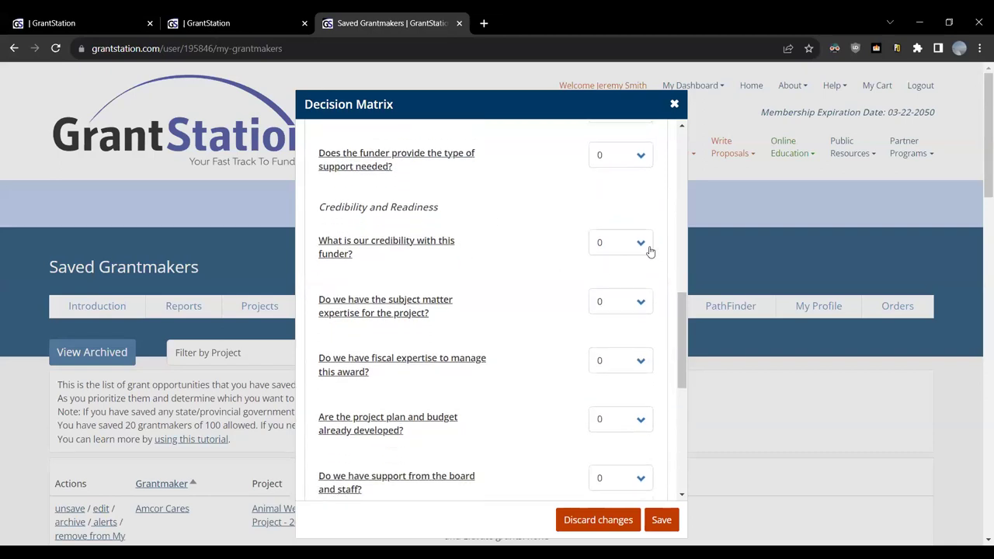
left_click(645, 246)
key("Return")
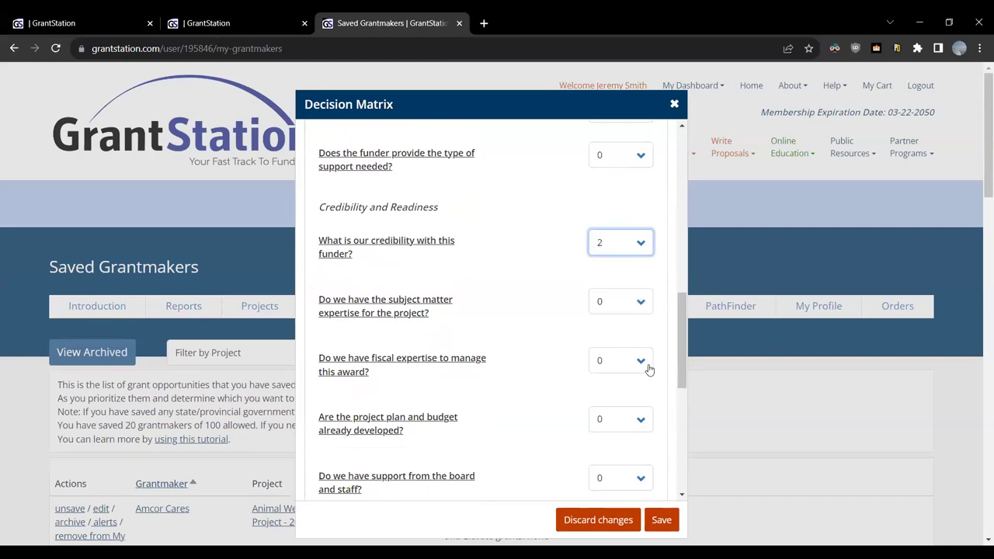
left_click(647, 369)
left_click(610, 433)
scroll(637, 280, "down", 5)
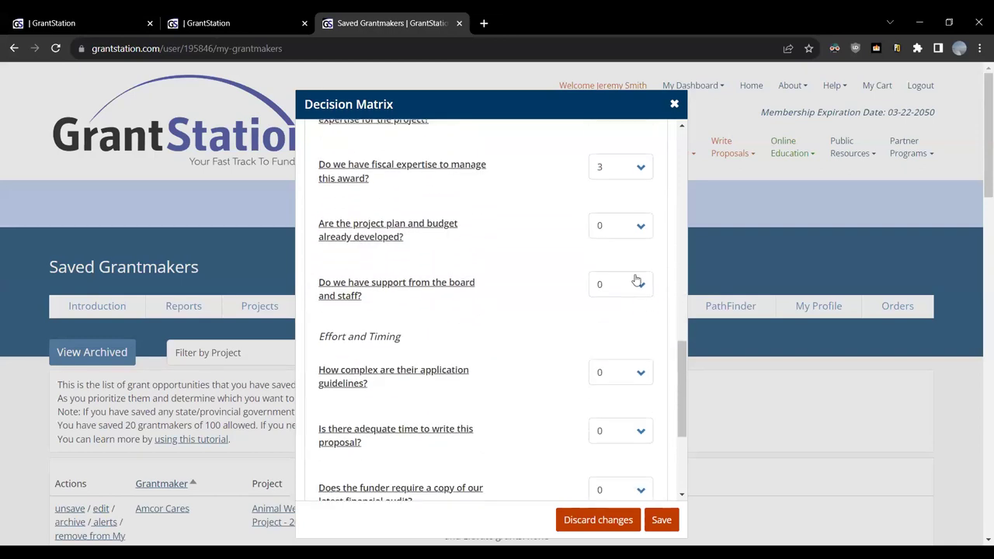
left_click(642, 229)
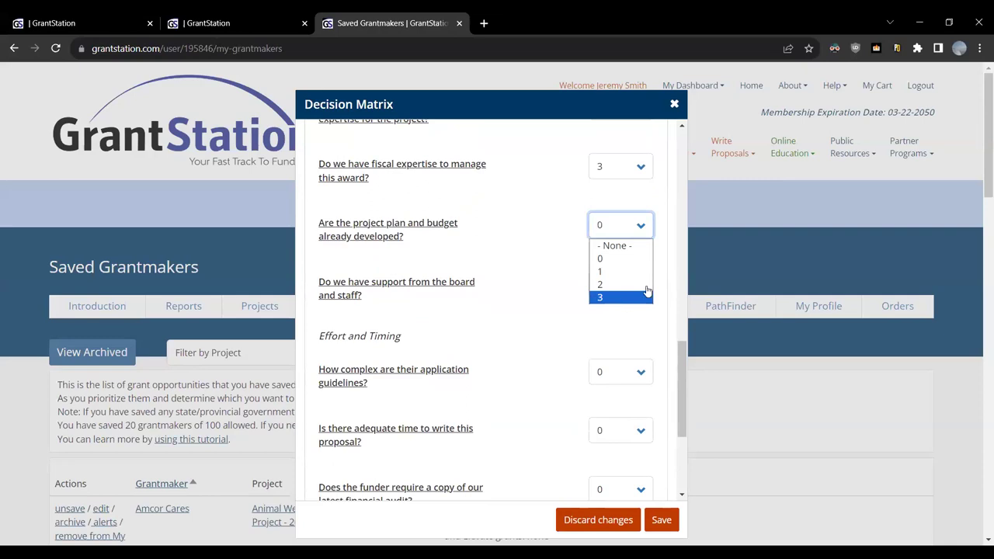
left_click(621, 294)
left_click(621, 283)
left_click(616, 357)
scroll(561, 326, "down", 3)
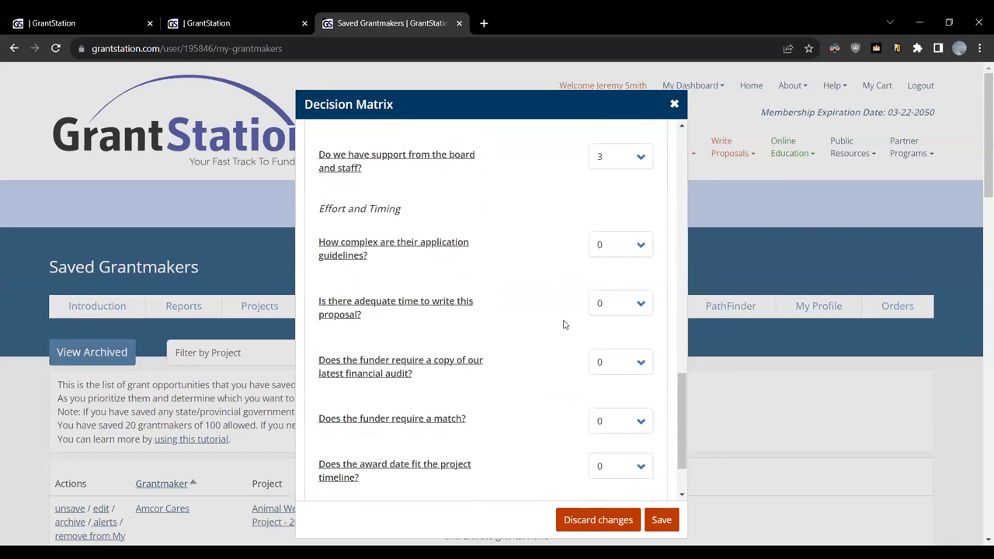
Under Effort and Timing, rate the complexity of the application guidelines 2 and the financial audit question 3.
left_click(641, 244)
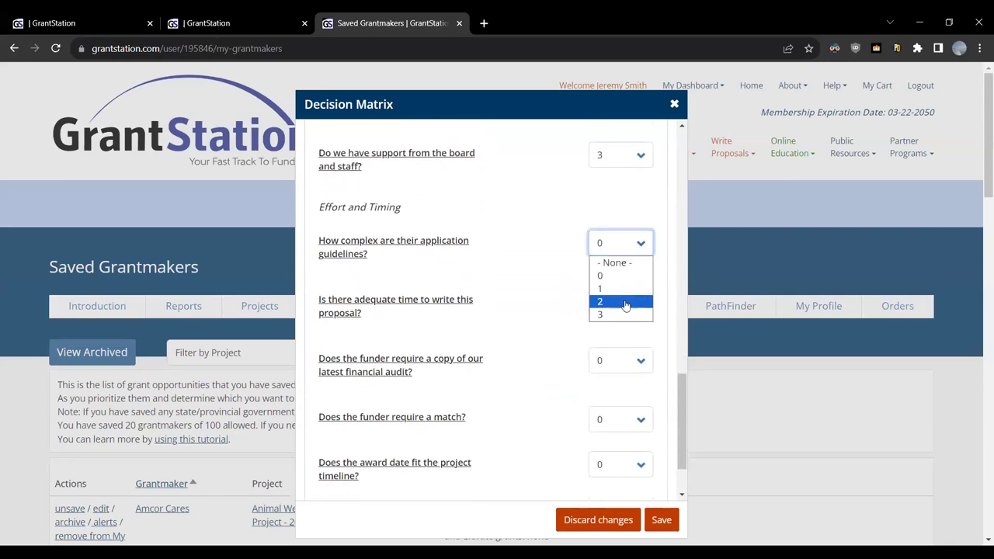
left_click(627, 301)
left_click(625, 361)
left_click(623, 432)
Rate the award date, match requirement and project evaluation questions 3 each, and save the decision matrix.
scroll(595, 354, "down", 2)
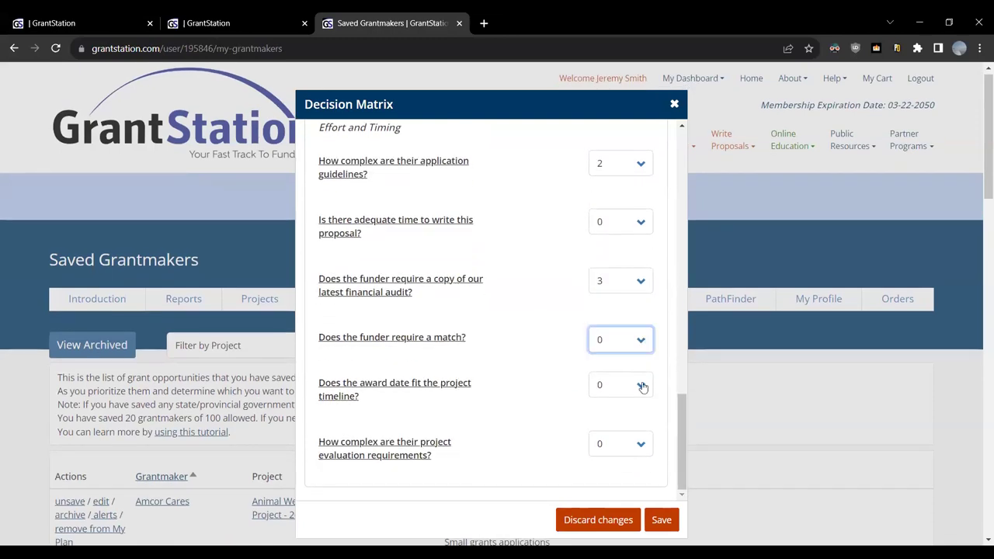
left_click(641, 385)
left_click(621, 457)
left_click(641, 339)
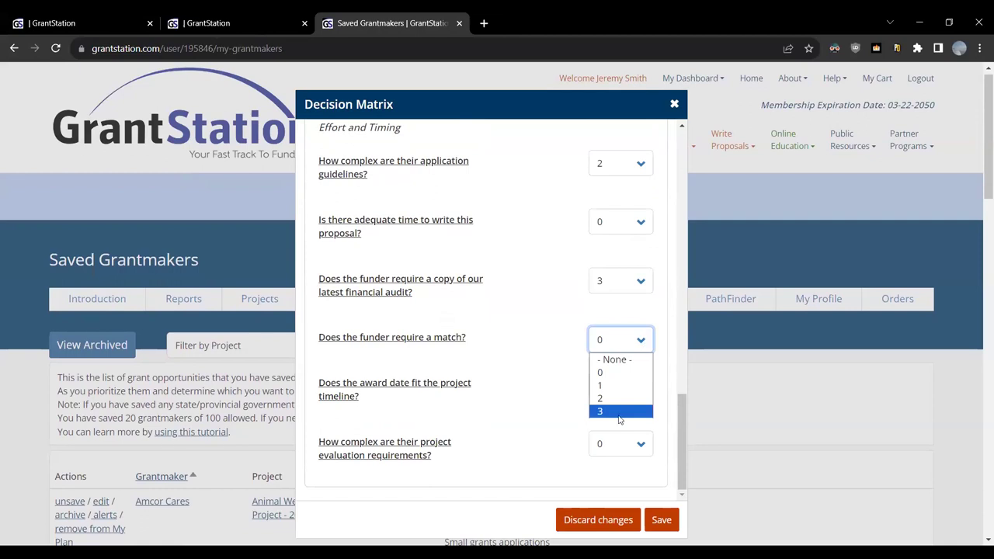
left_click(621, 410)
left_click(641, 445)
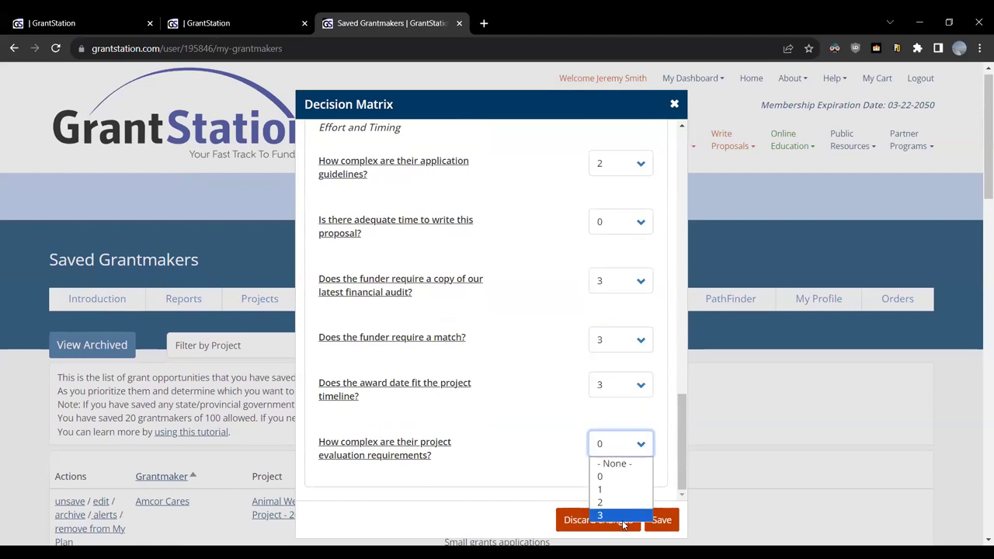
left_click(626, 515)
scroll(550, 312, "down", 2)
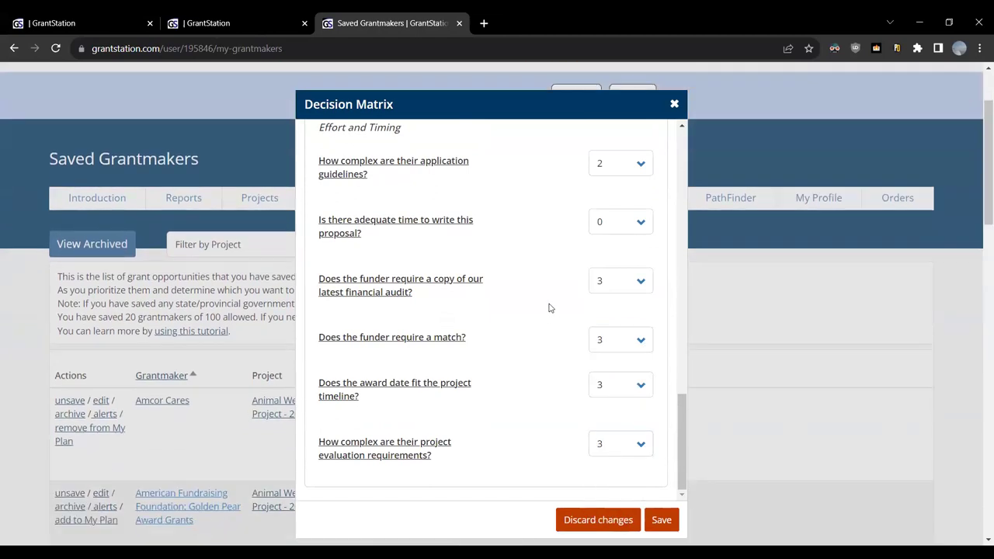
left_click(667, 524)
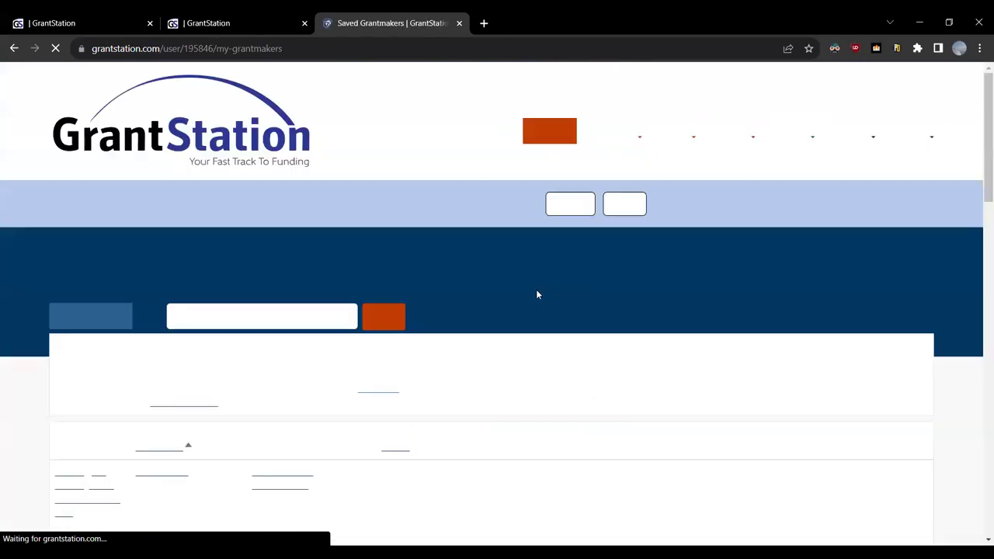
Reopen the Golden Pear Award Grants decision matrix from its score, read the matching score-range recommendation, and save the matrix again.
scroll(512, 279, "down", 1)
scroll(507, 272, "down", 5)
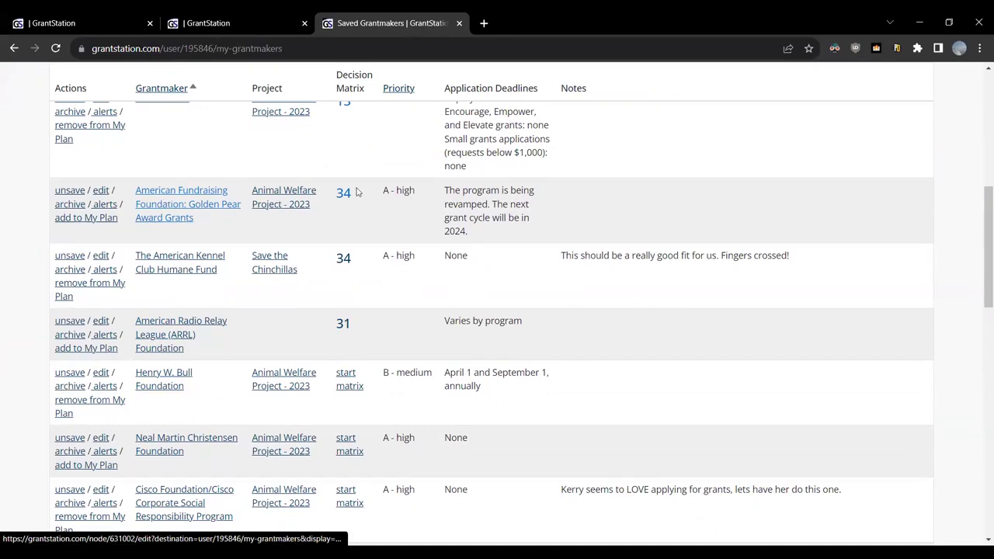
scroll(357, 193, "up", 1)
double_click(352, 256)
left_click(376, 278)
left_click(344, 261)
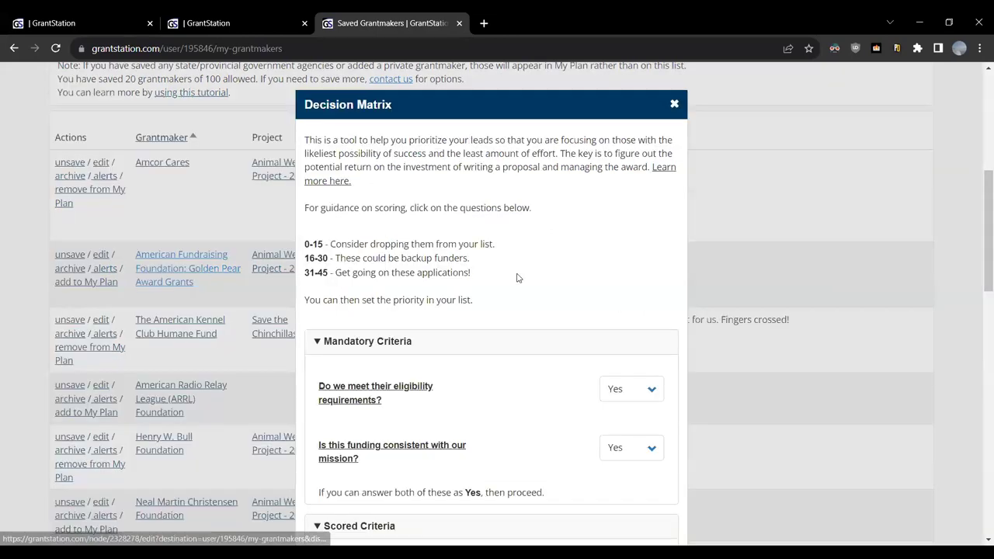
left_click_drag(482, 277, 302, 277)
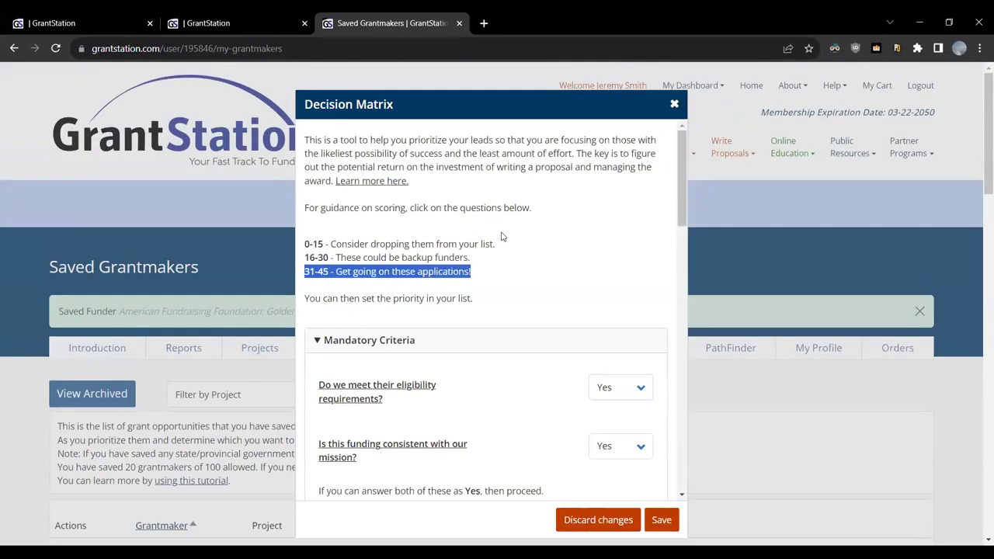
left_click(674, 104)
left_click(610, 150)
left_click(661, 521)
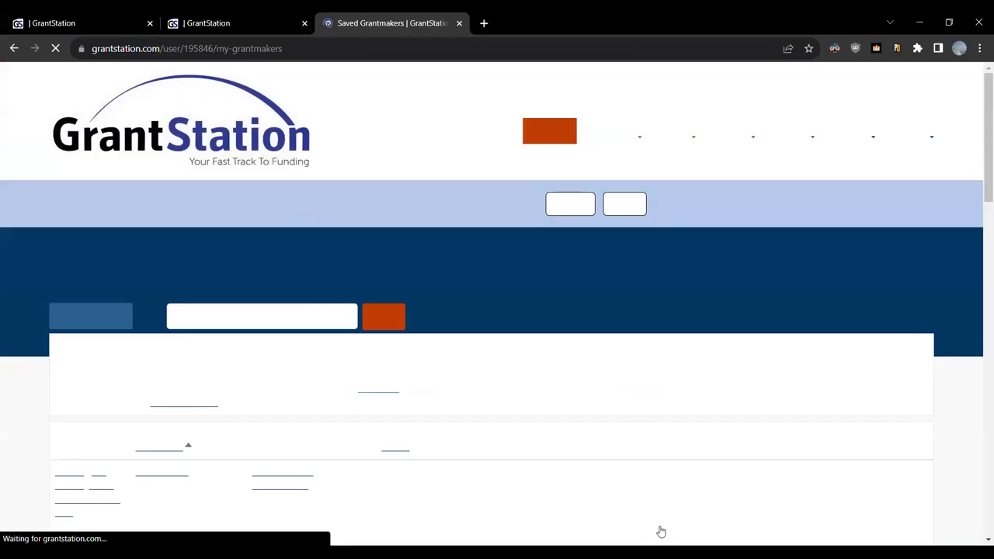
Add the American Fundraising Foundation: Golden Pear Award Grants to My Plan and return to the Saved Grantmakers list.
scroll(590, 413, "down", 4)
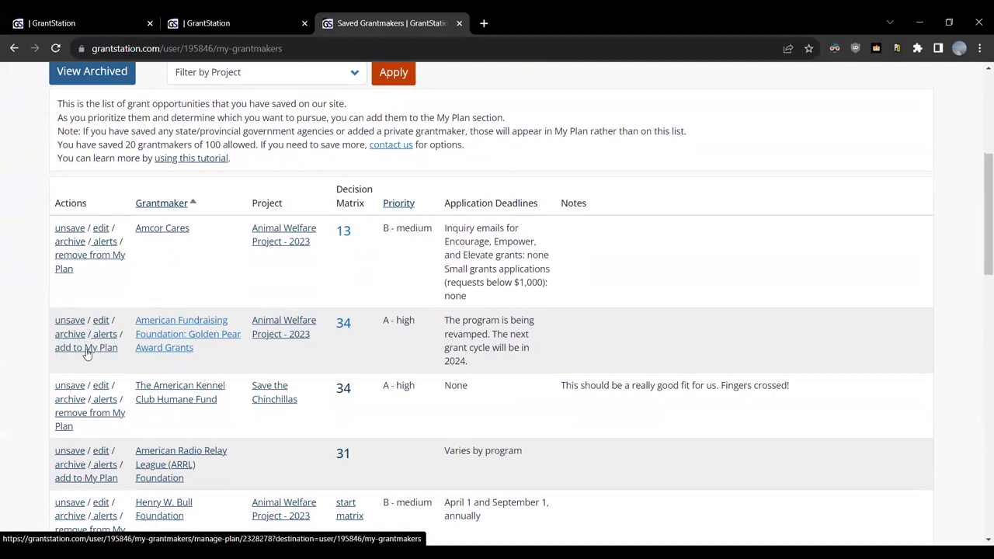
left_click(87, 350)
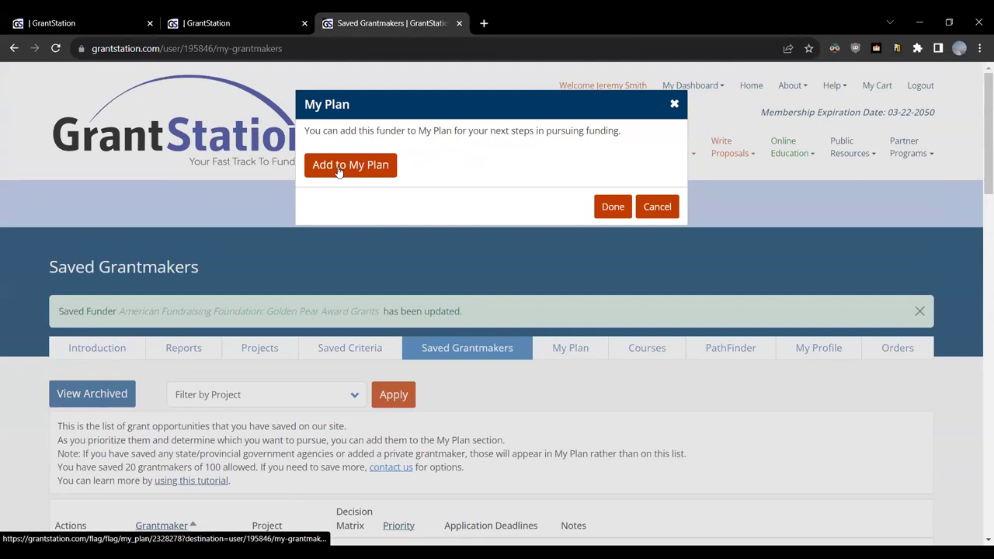
left_click(339, 165)
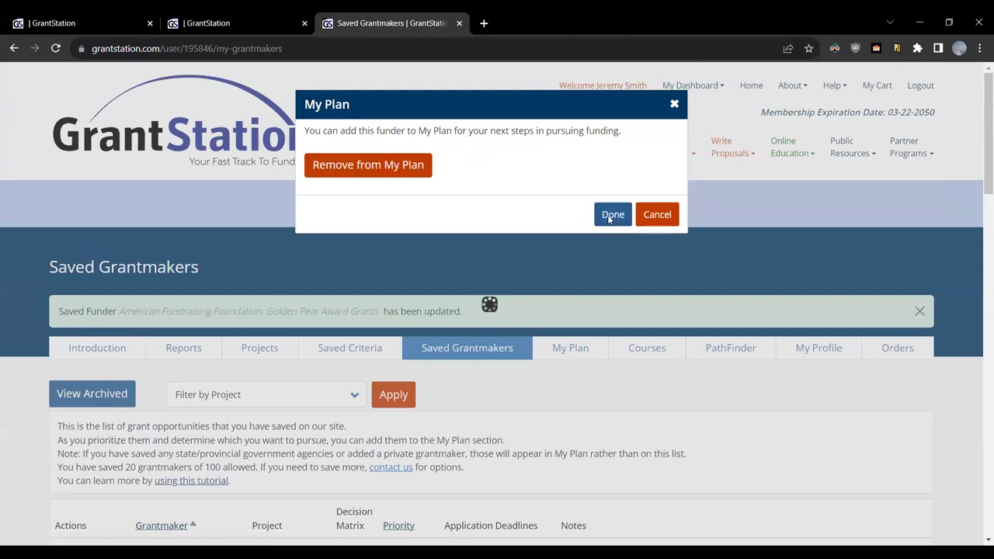
left_click(613, 214)
scroll(581, 199, "down", 5)
scroll(581, 200, "up", 2)
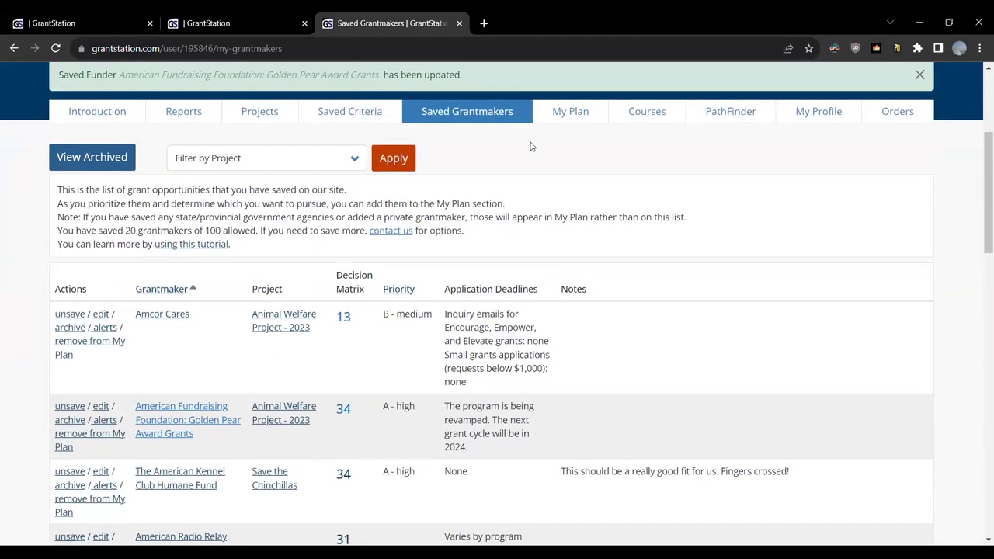
Go to My Plan and open the American Fundraising Foundation: Golden Pear Award Grants entry for editing.
left_click(574, 123)
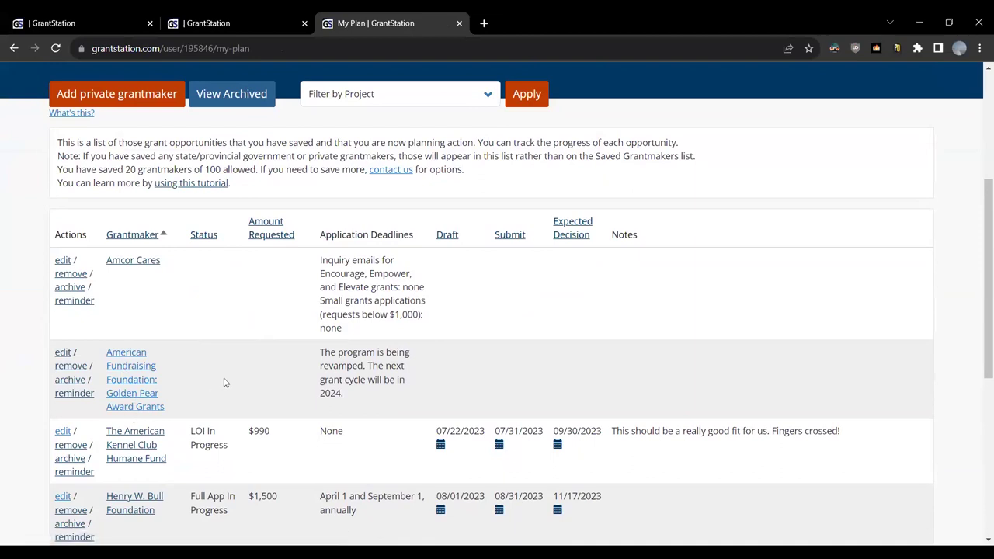
scroll(224, 381, "down", 2)
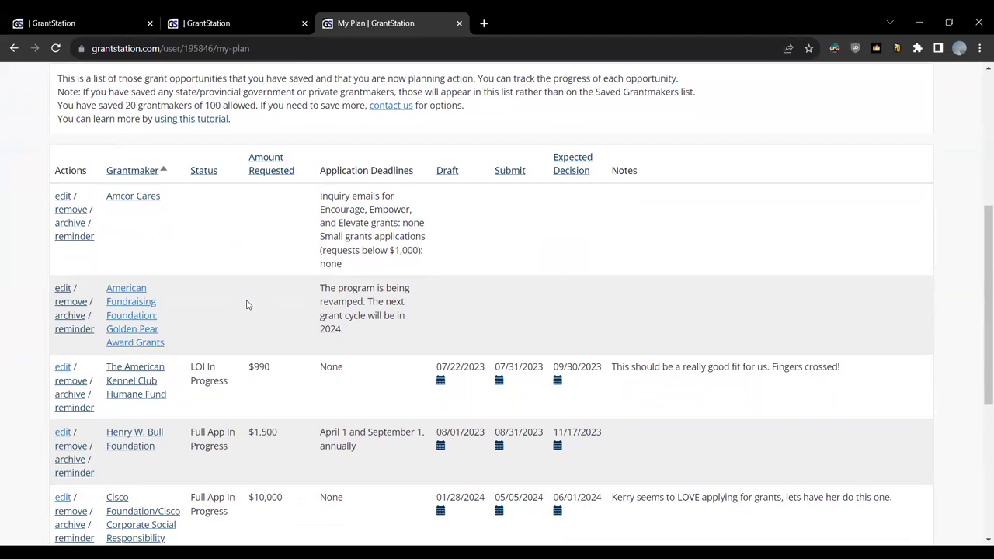
left_click_drag(177, 347, 104, 287)
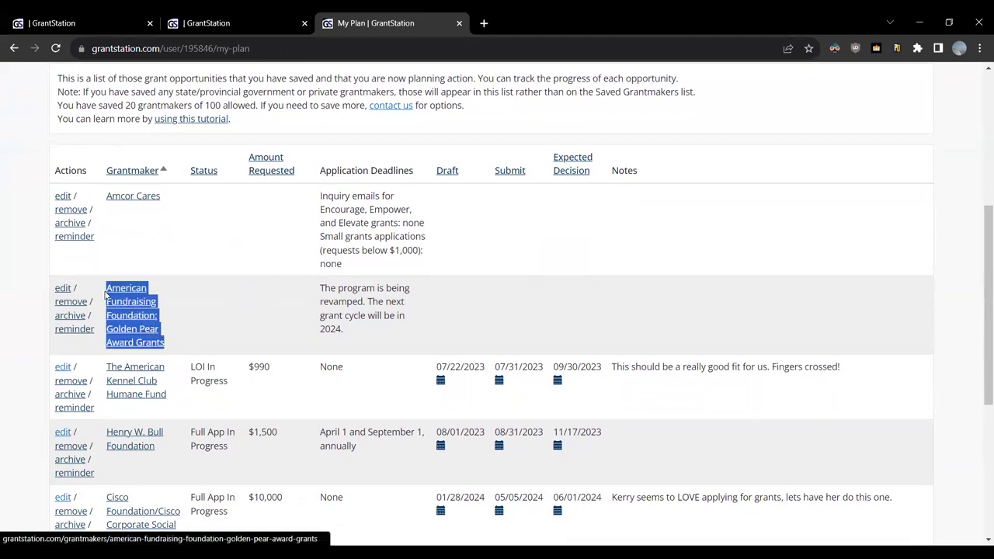
left_click(62, 288)
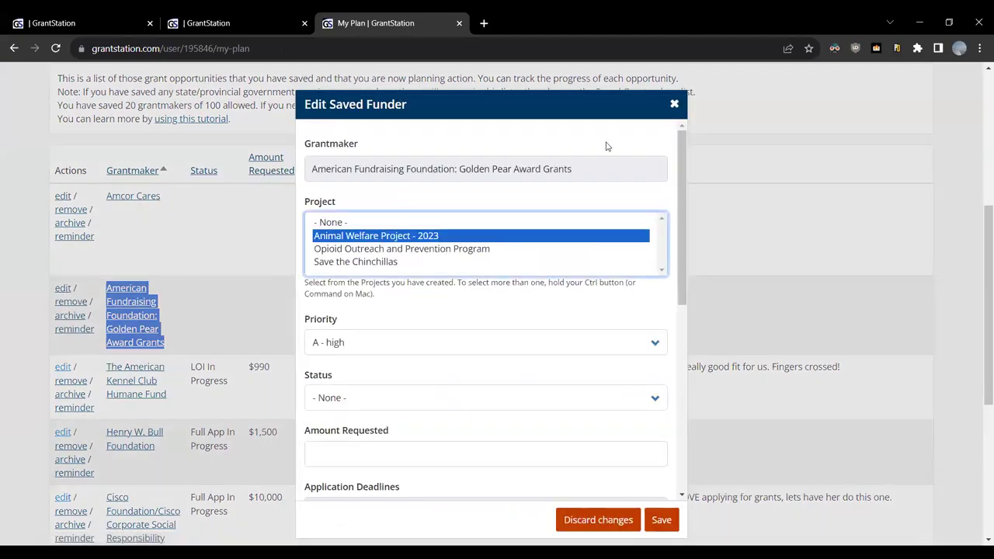
scroll(609, 144, "down", 1)
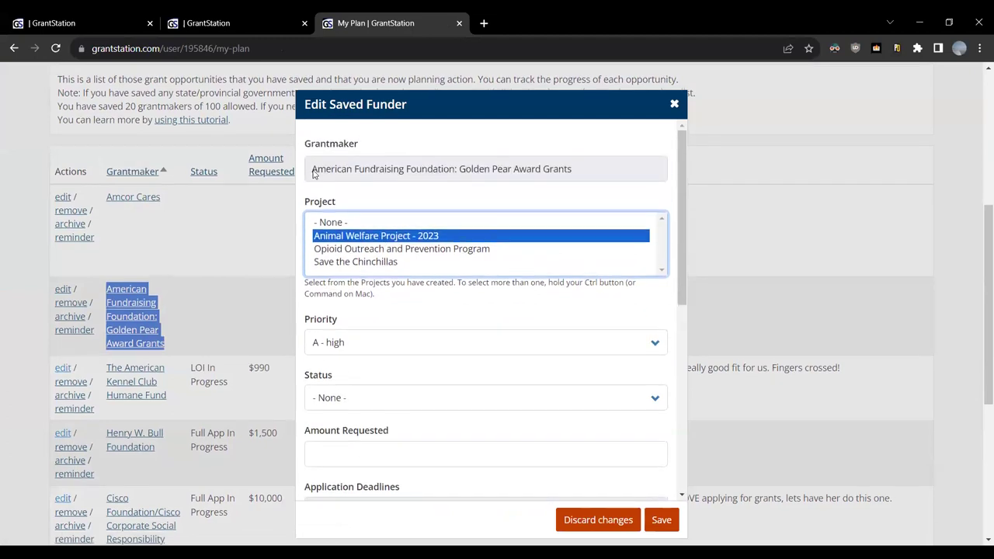
Set the Golden Pear Award Grants status to LOI In Progress and the amount requested to 10000.
left_click(402, 346)
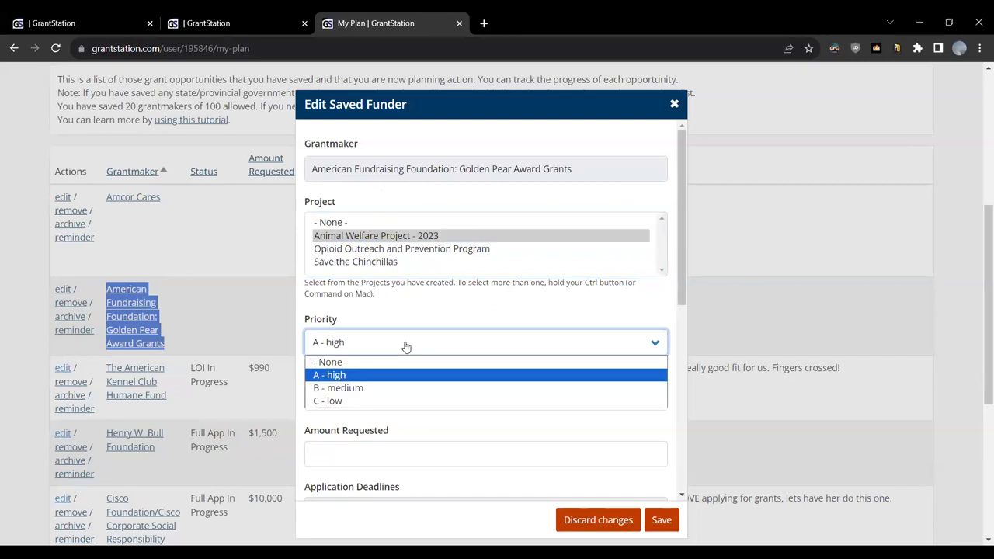
left_click(403, 347)
left_click(468, 404)
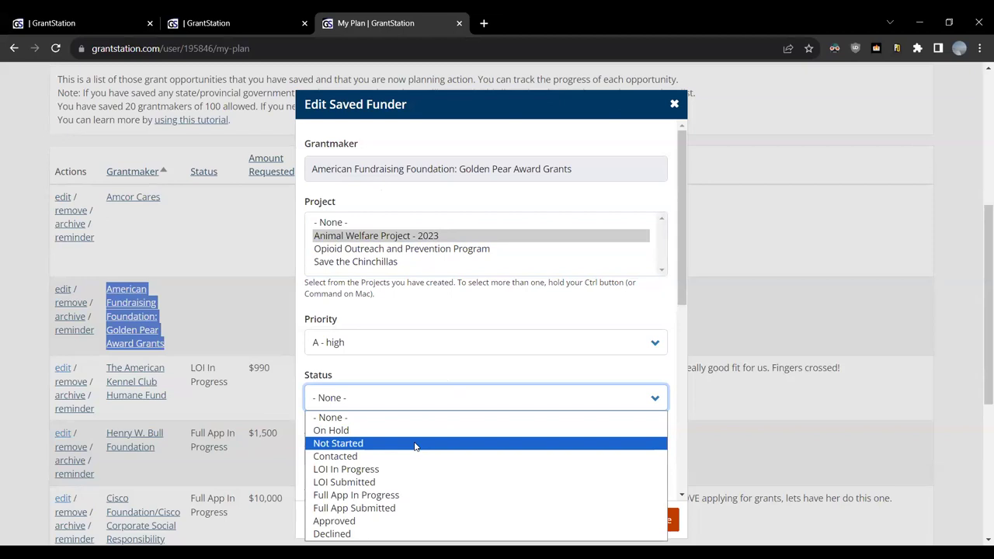
left_click(416, 444)
left_click(466, 400)
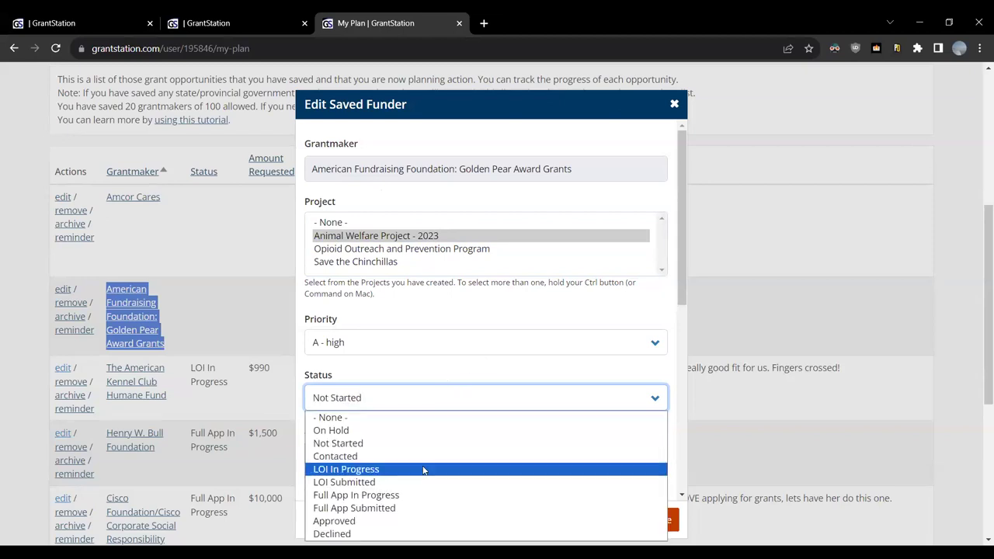
left_click(423, 469)
scroll(421, 470, "down", 3)
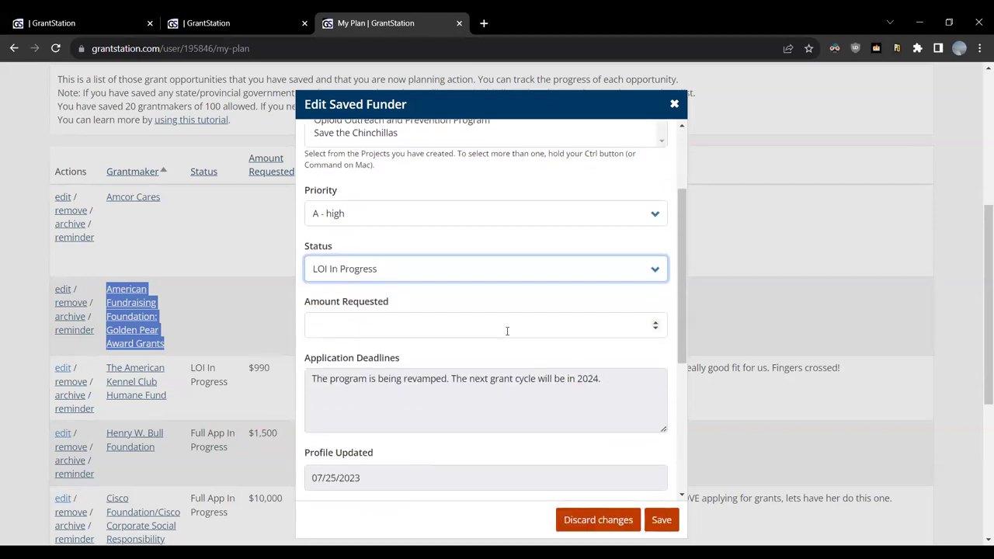
left_click(505, 326)
type("10000")
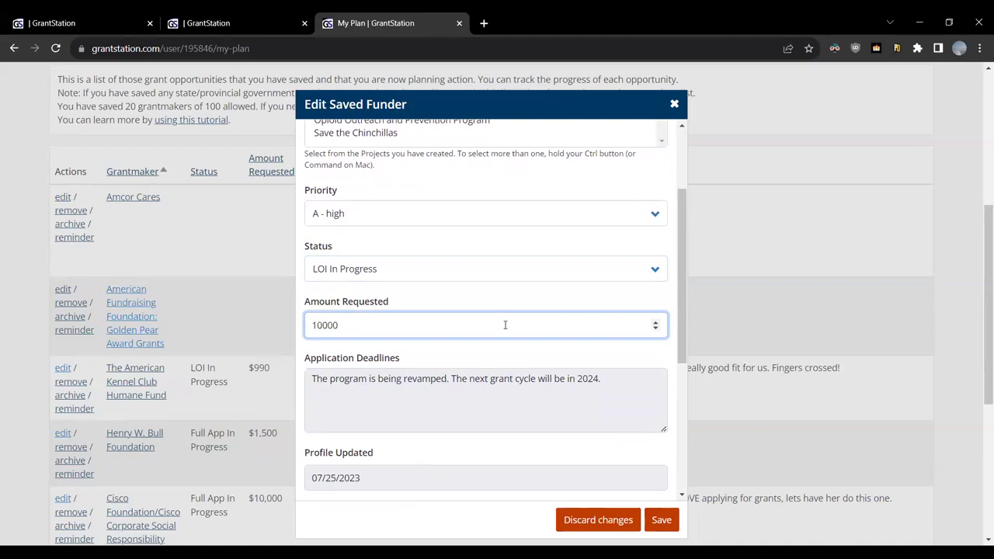
Set Draft By to 09/22/2023, Submit By to 09/29/2023 and Expected Decision Date to 10/07/2023, and save the funder entry.
scroll(505, 325, "down", 4)
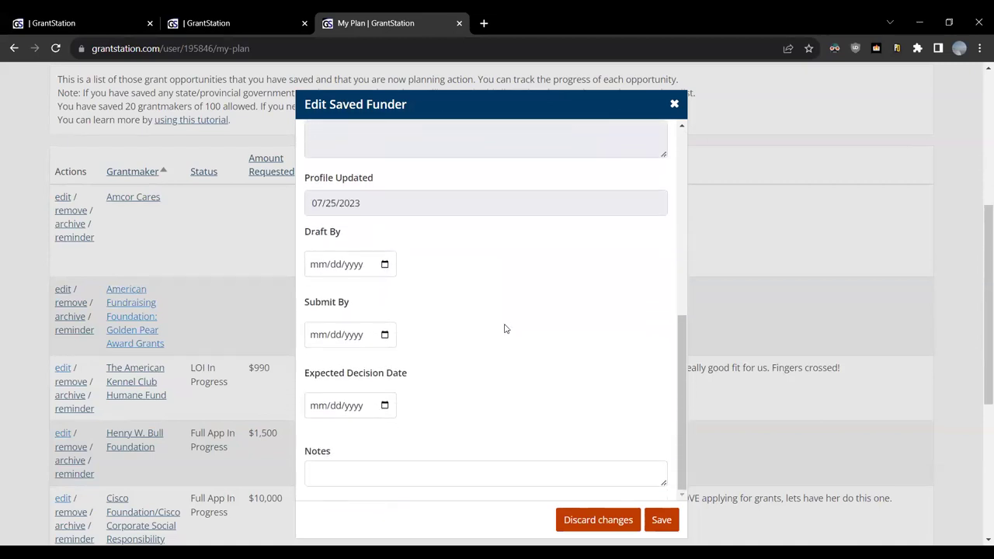
left_click(384, 264)
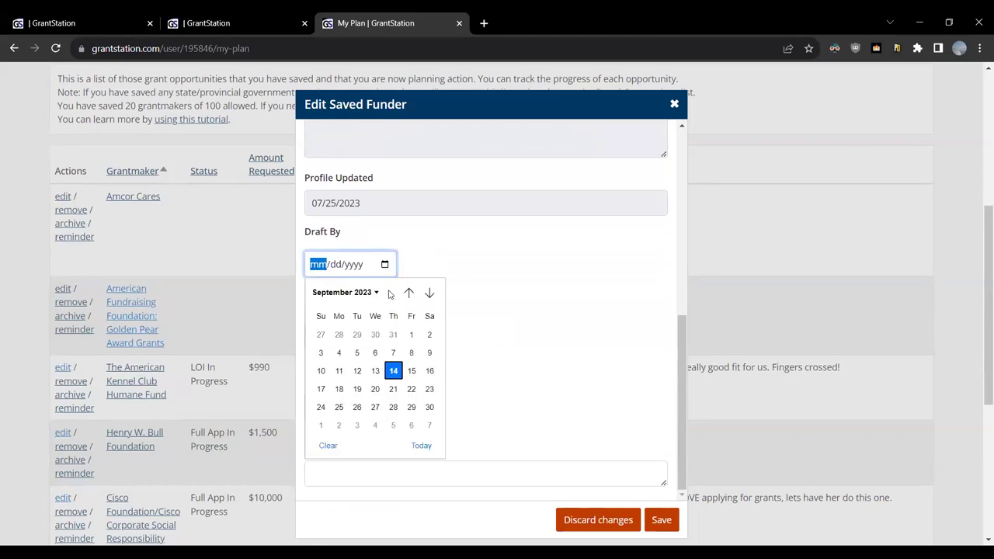
left_click(410, 388)
left_click(384, 336)
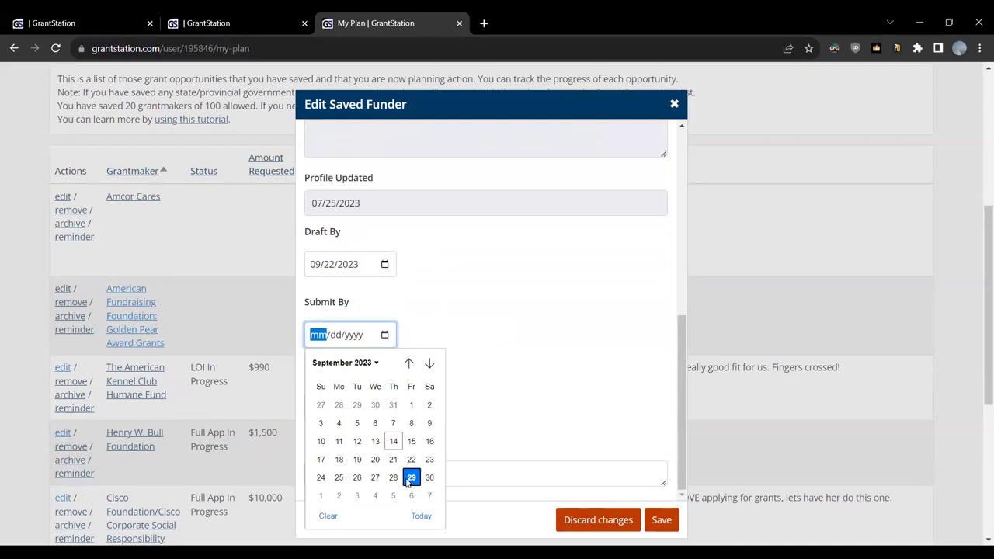
left_click(411, 477)
left_click(384, 405)
left_click(429, 359)
scroll(533, 381, "down", 2)
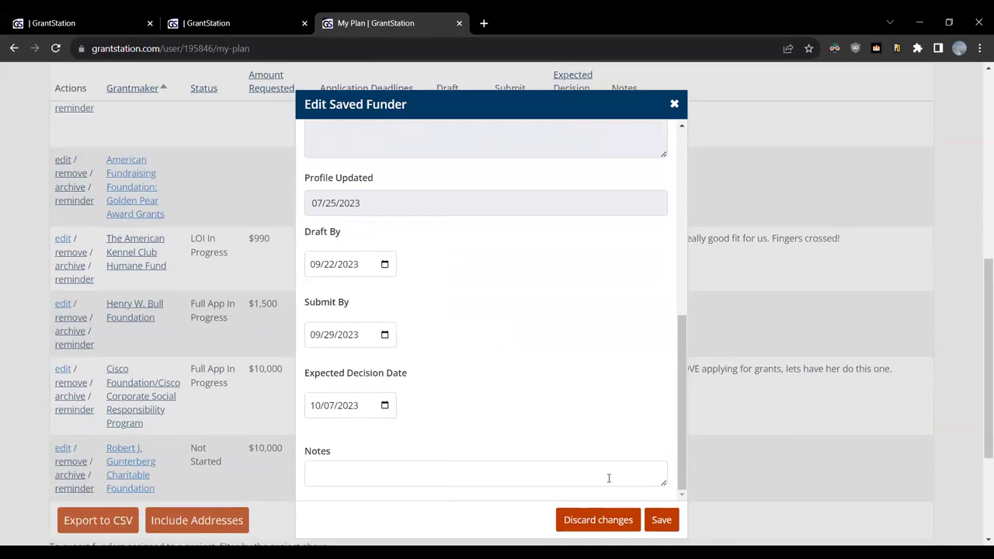
left_click(661, 520)
Archive the Golden Pear Award Grants entry from My Plan under the archive year 2023.
scroll(422, 362, "down", 3)
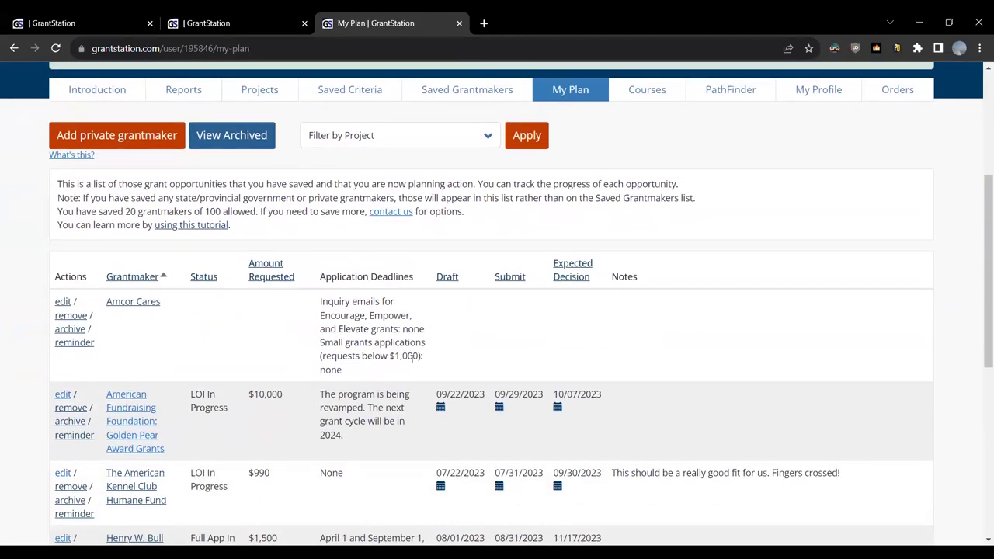
scroll(206, 358, "up", 1)
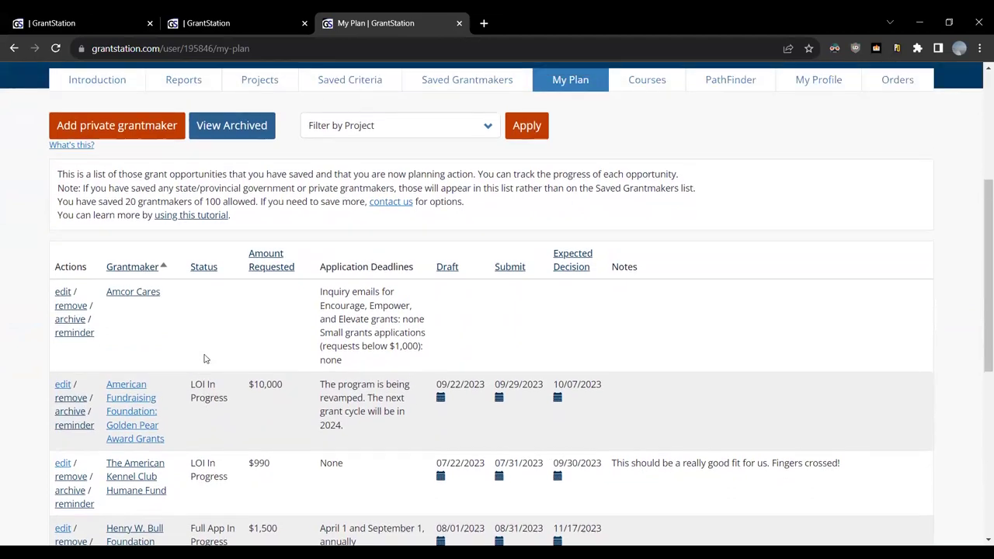
scroll(205, 358, "up", 1)
scroll(208, 357, "down", 6)
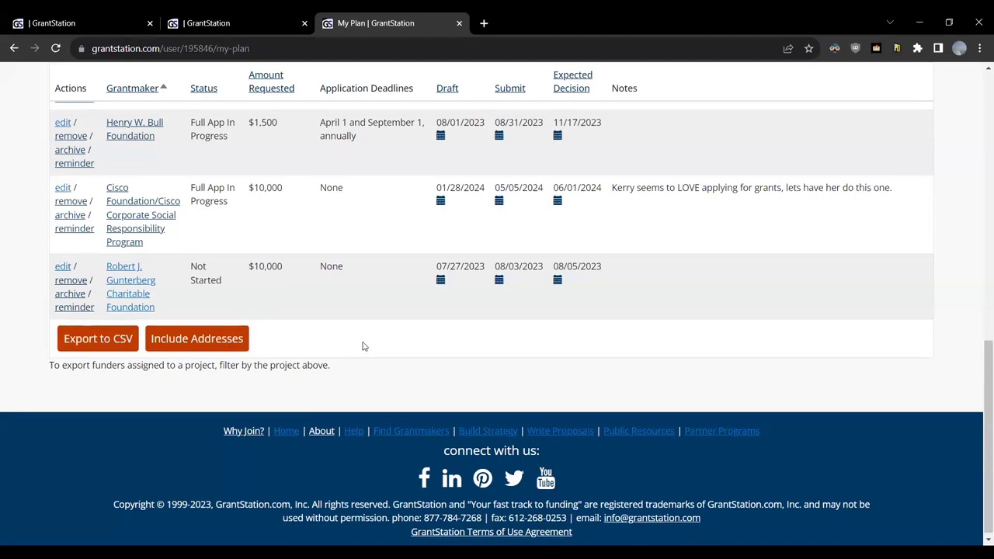
scroll(361, 346, "up", 6)
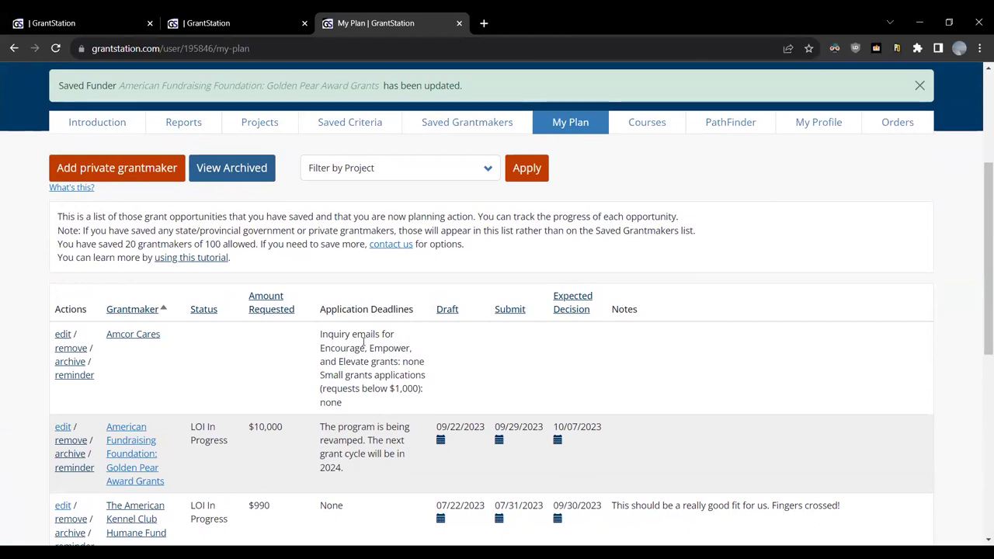
scroll(363, 341, "down", 1)
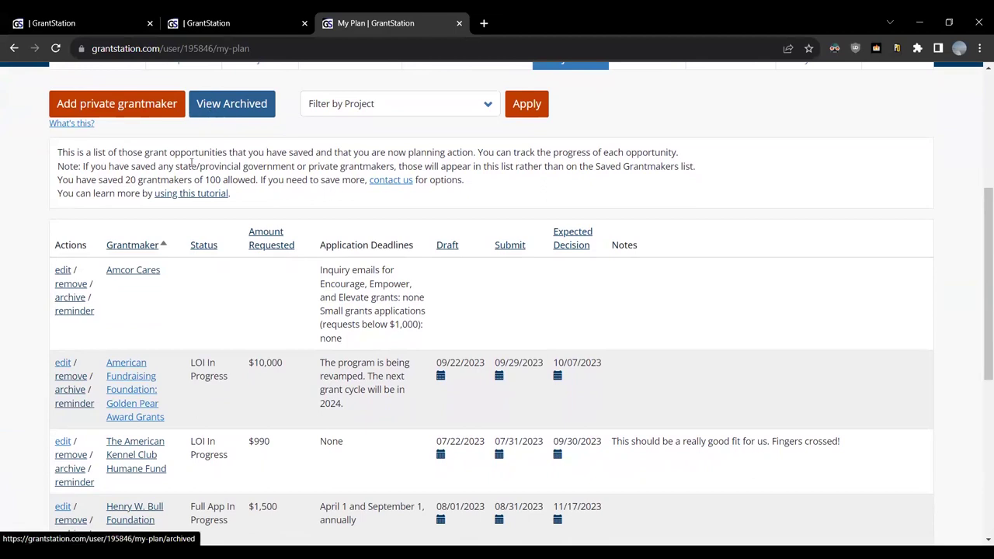
left_click(66, 392)
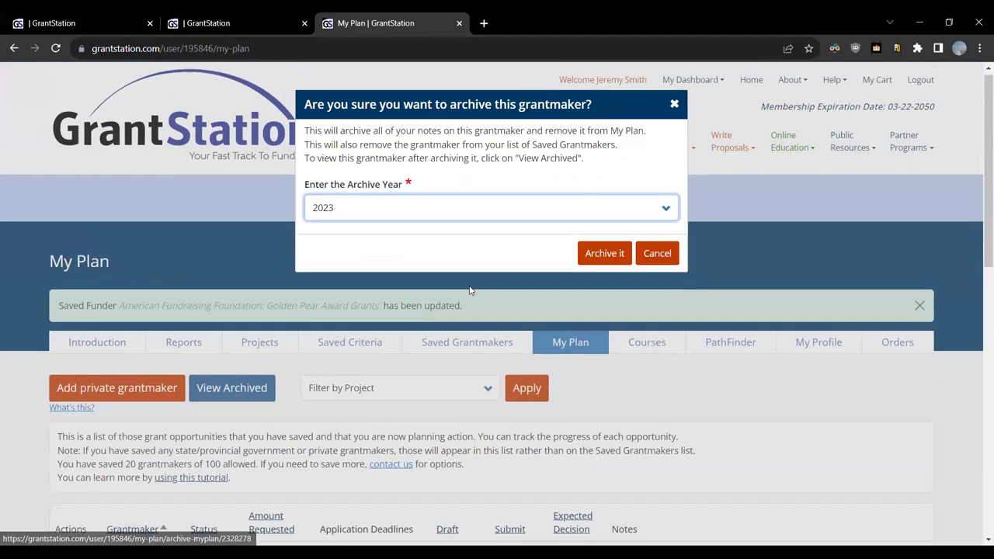
left_click(605, 253)
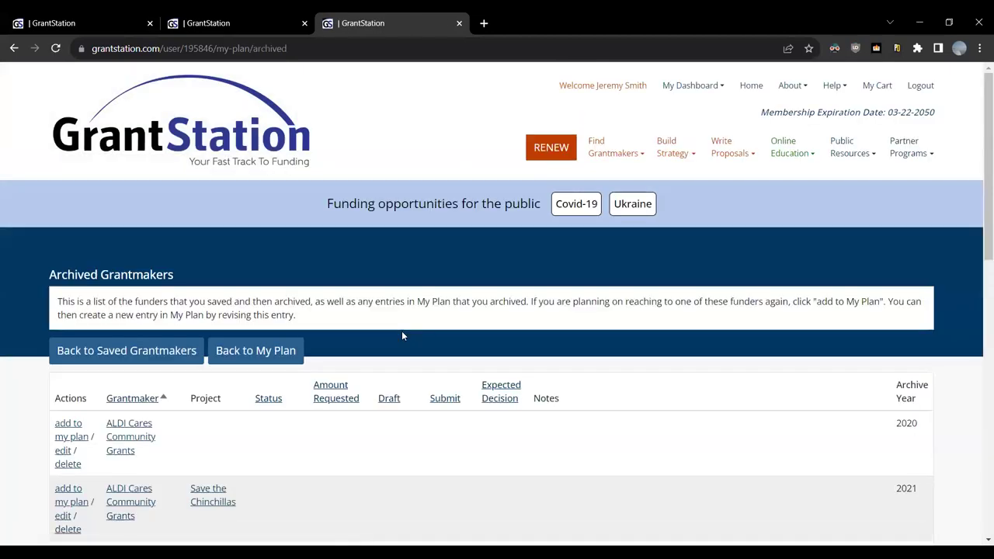
Examine the Archived Grantmakers list, comparing the draft dates of the two Golden Pear Award Grants entries.
scroll(402, 331, "down", 1)
scroll(402, 334, "down", 2)
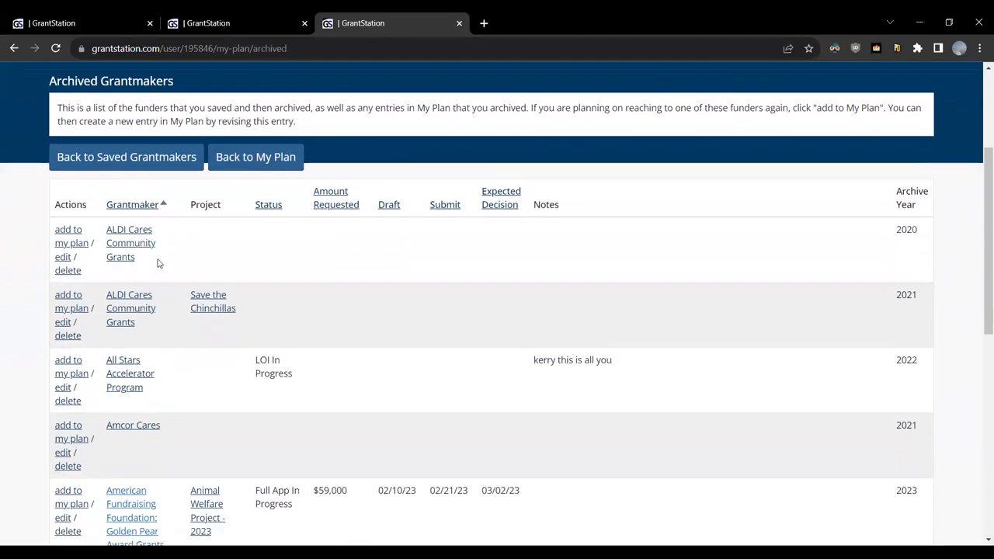
scroll(262, 262, "down", 3)
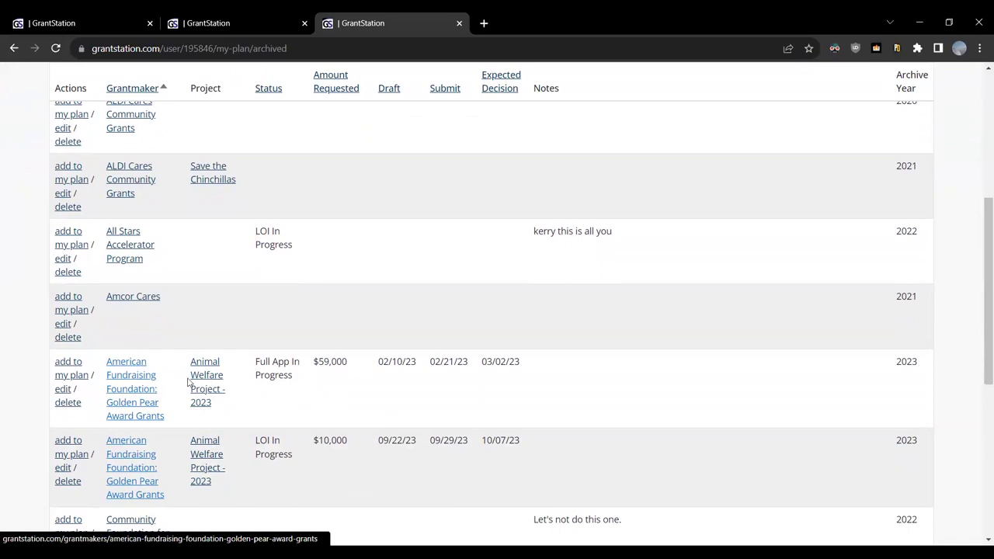
scroll(257, 376, "down", 1)
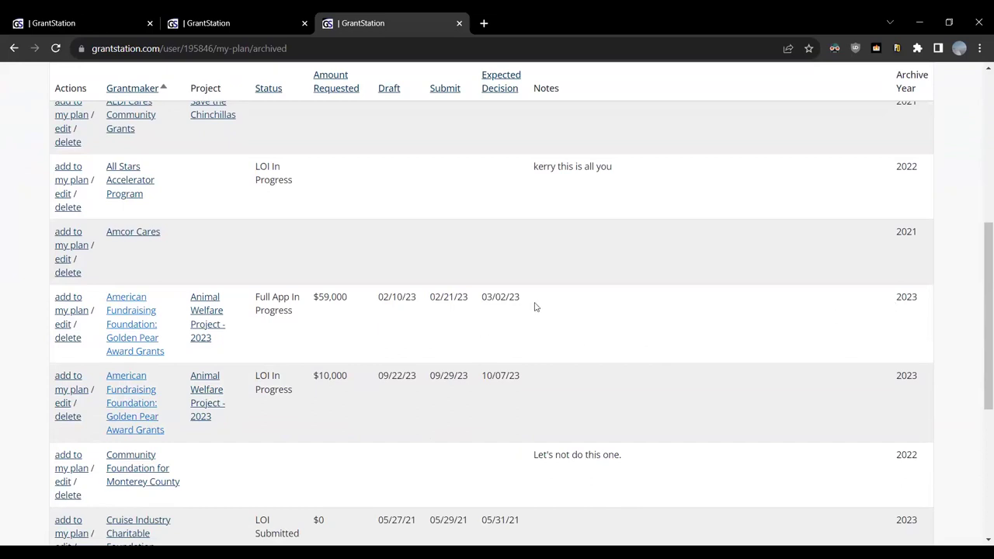
left_click_drag(416, 303, 373, 298)
left_click_drag(419, 376, 377, 376)
left_click(418, 347)
scroll(413, 378, "up", 2)
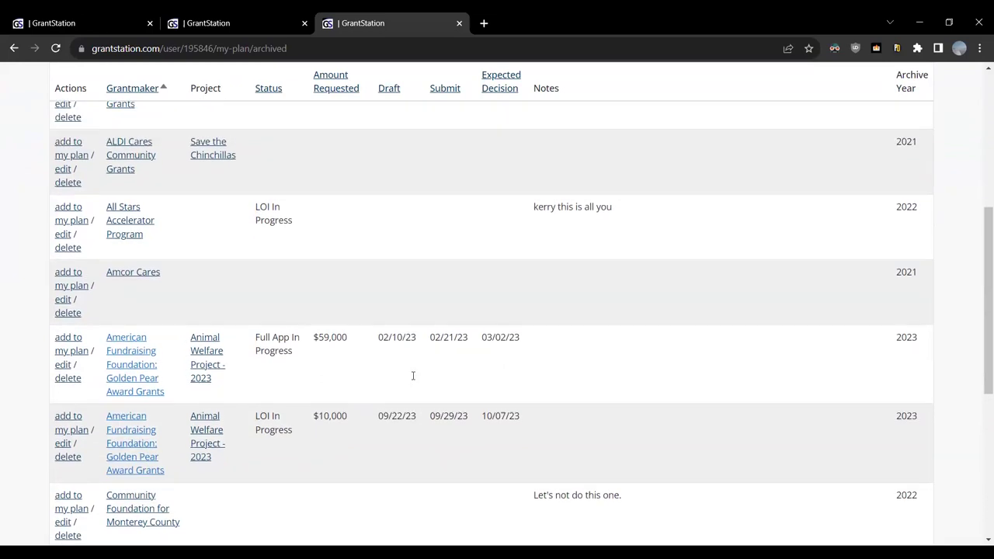
scroll(413, 379, "up", 2)
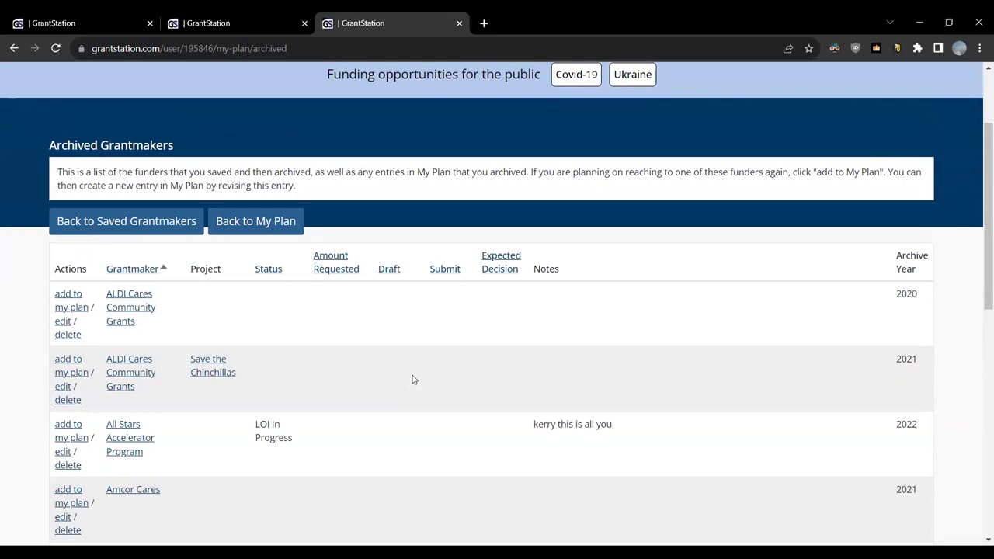
Return to My Plan and review the grant opportunities remaining in the list.
left_click(261, 222)
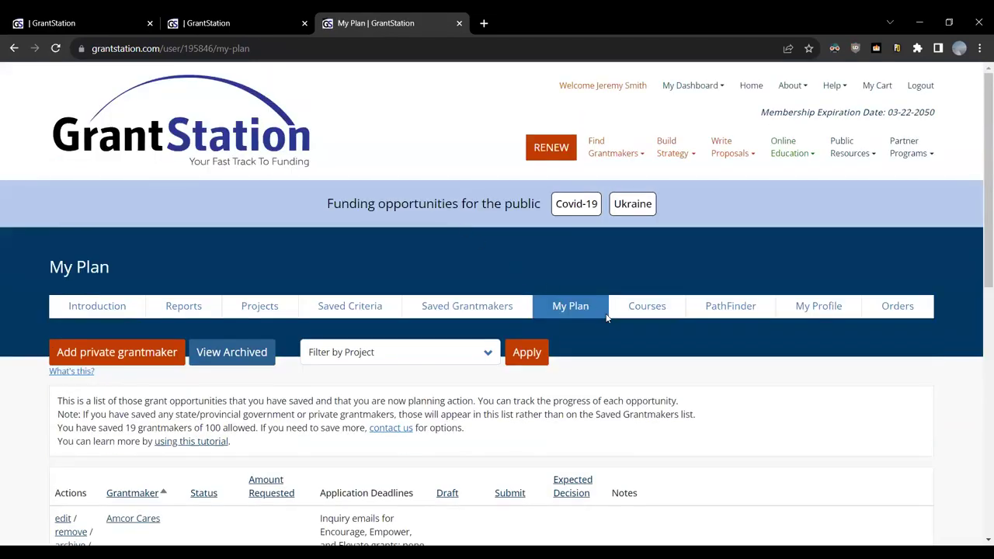
scroll(716, 301, "down", 2)
scroll(716, 301, "down", 2)
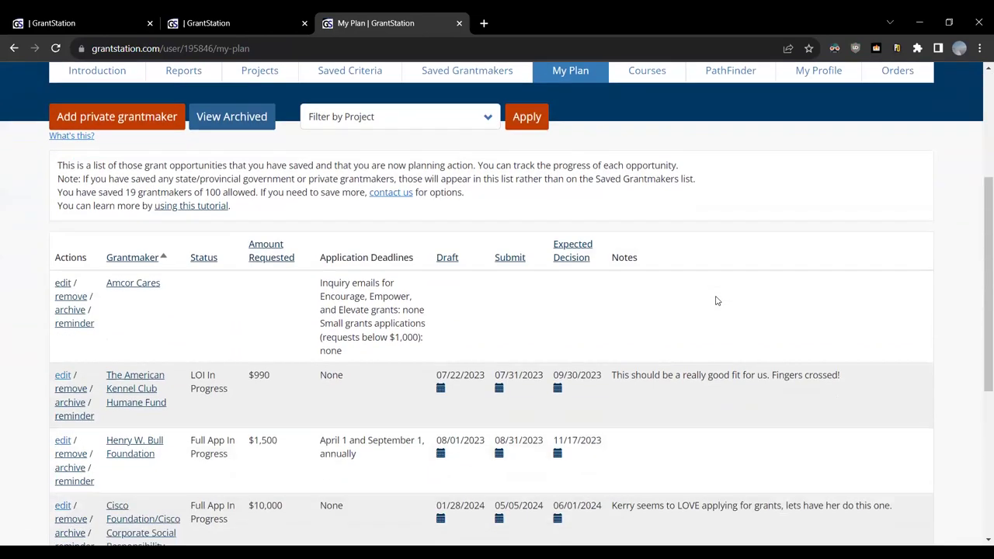
scroll(417, 314, "up", 2)
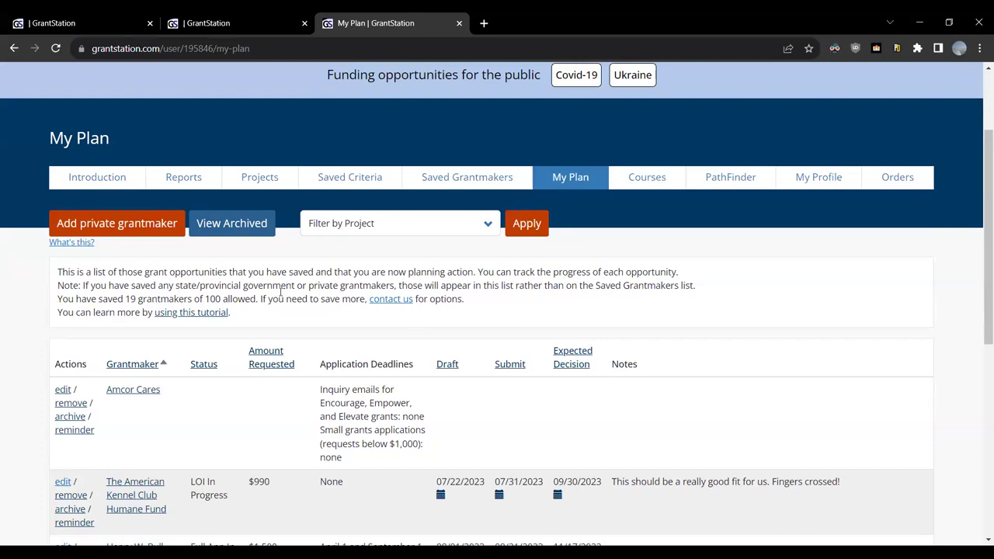
scroll(281, 291, "down", 1)
scroll(308, 365, "up", 2)
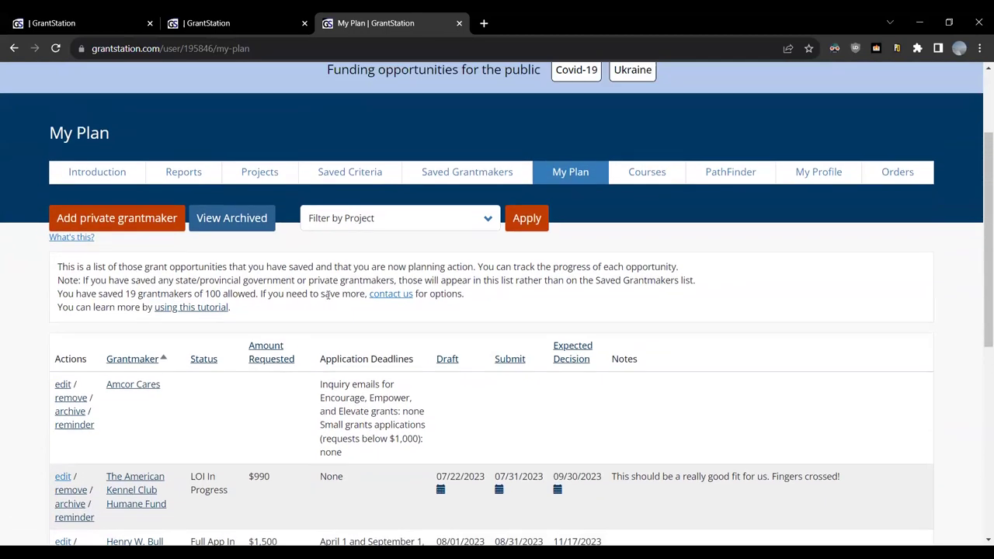
scroll(309, 366, "down", 1)
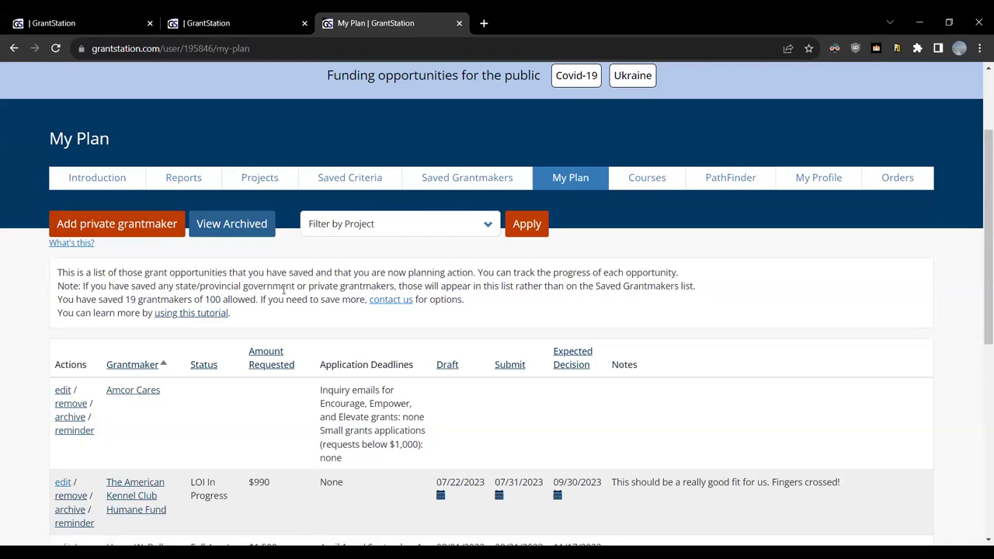
scroll(305, 301, "up", 1)
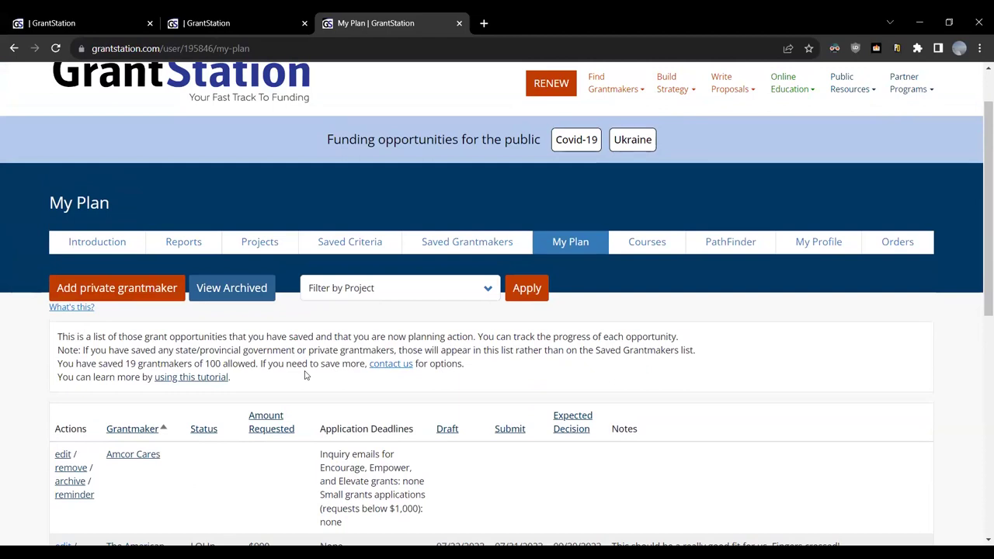
scroll(311, 341, "up", 1)
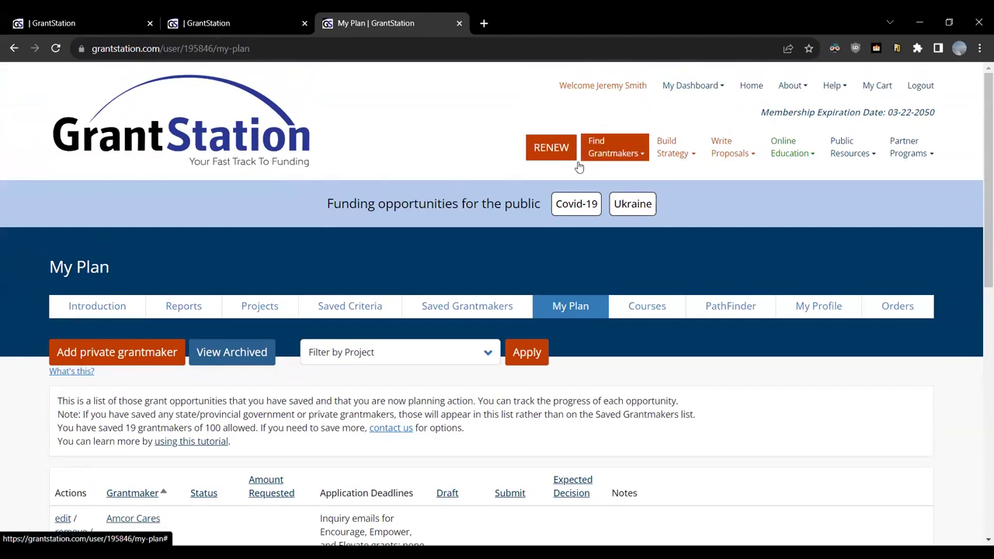
Run the saved search Animal Welfare 9.14 in the US Charitable grantmaker database.
left_click(237, 136)
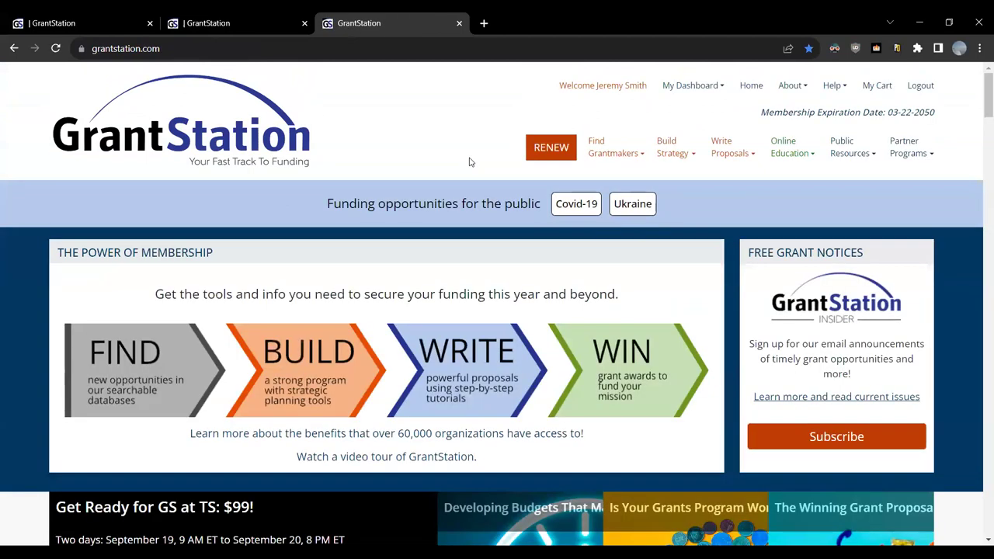
left_click(626, 153)
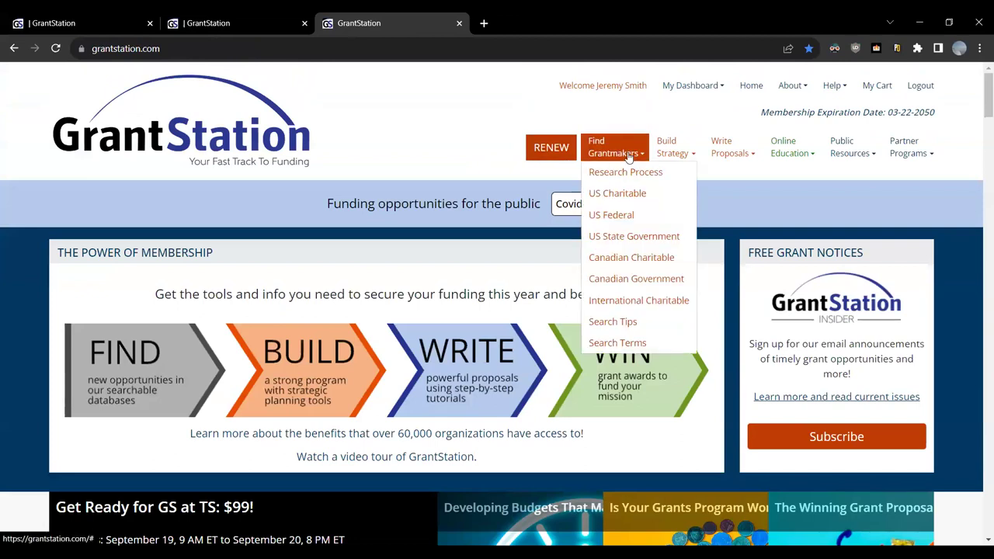
left_click(632, 195)
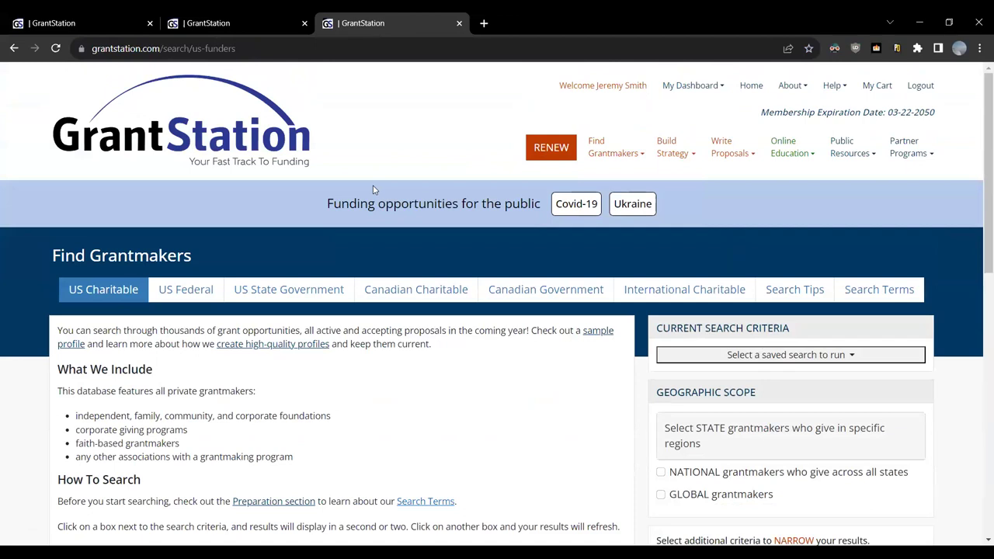
scroll(659, 229, "down", 3)
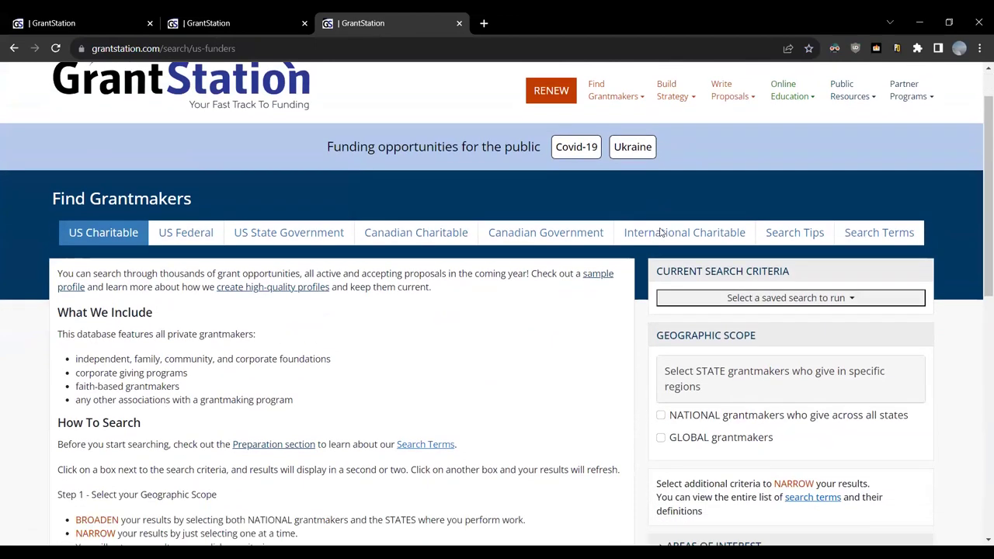
scroll(659, 230, "down", 1)
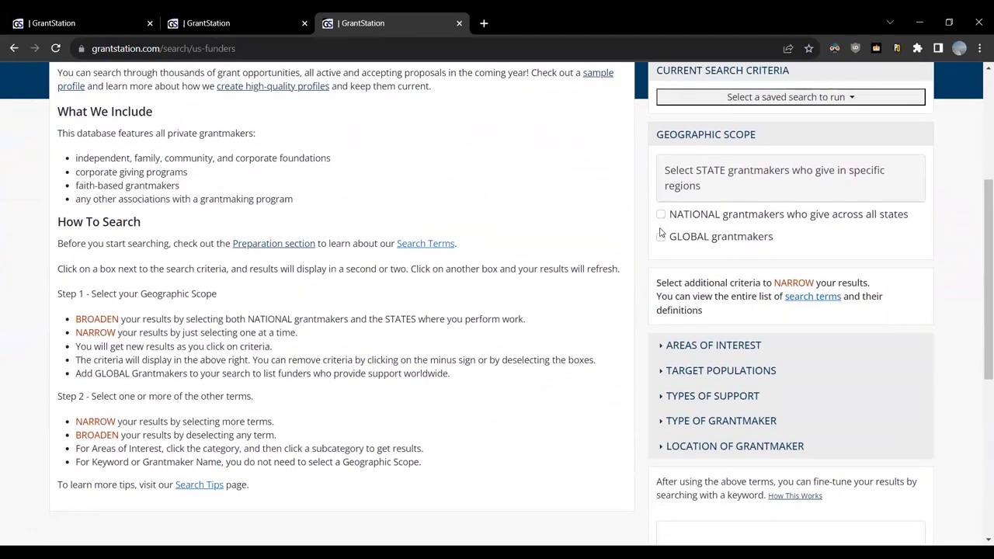
left_click(806, 99)
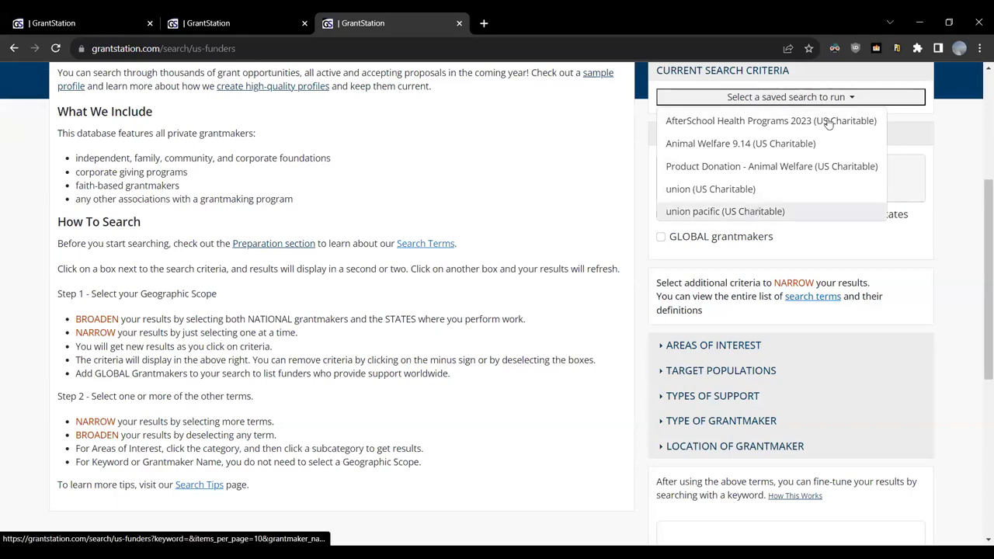
left_click(795, 153)
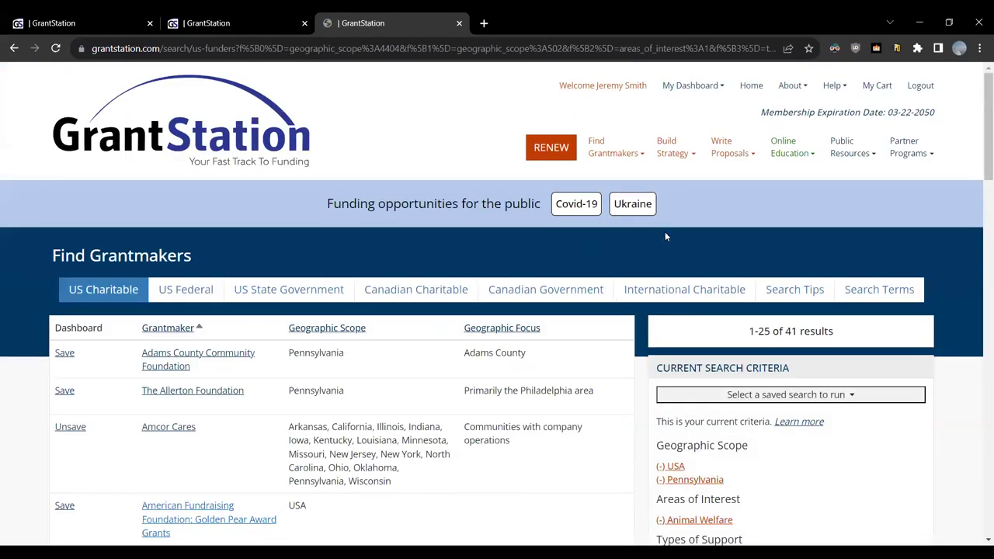
Review the applied search criteria and the grantmakers listed for the saved animal welfare search.
scroll(668, 233, "down", 2)
scroll(696, 257, "down", 1)
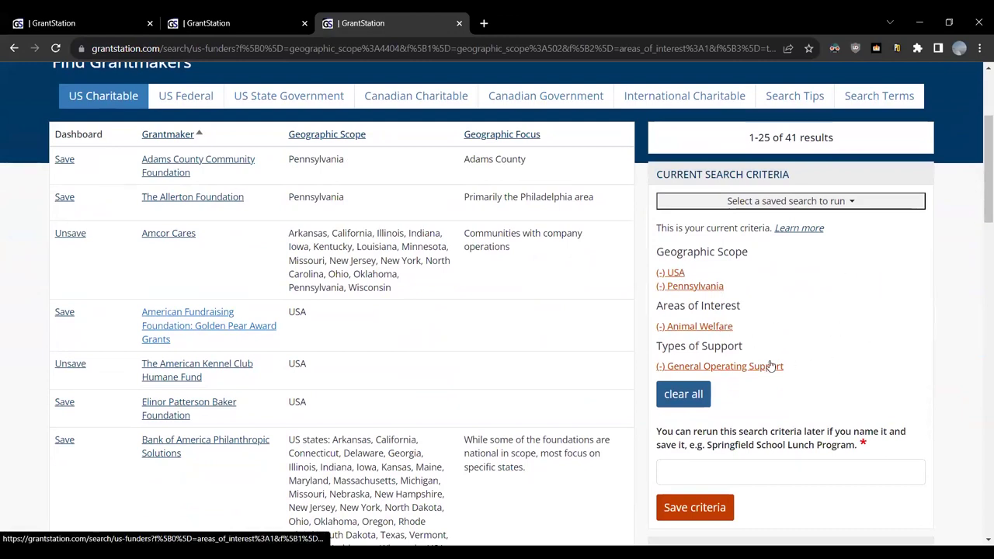
scroll(567, 279, "down", 1)
scroll(568, 279, "down", 5)
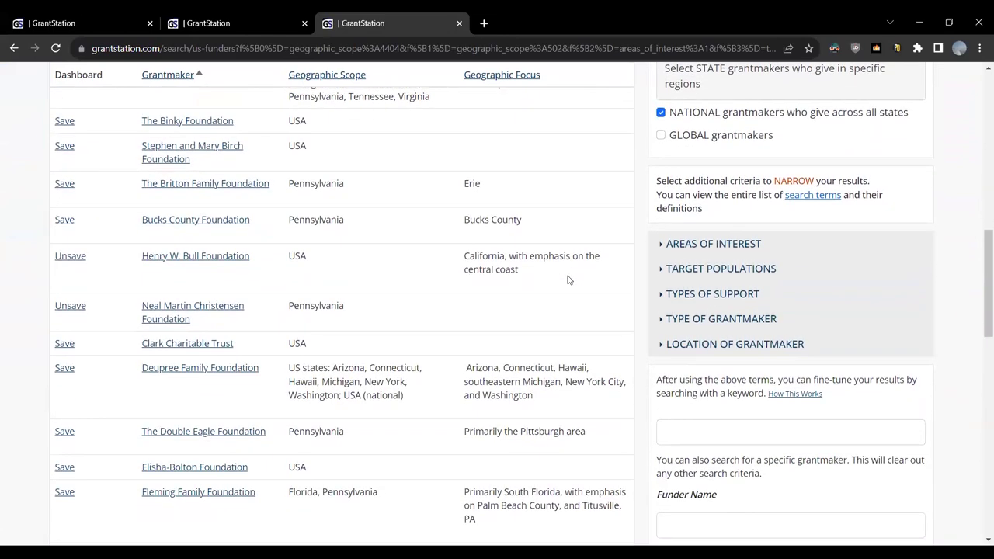
scroll(567, 279, "down", 3)
scroll(568, 280, "down", 3)
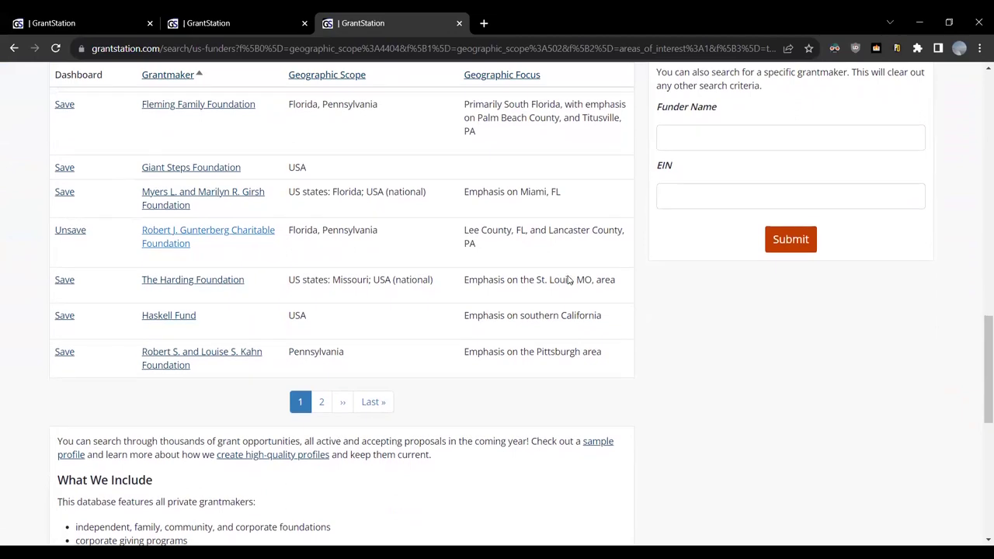
scroll(567, 279, "up", 3)
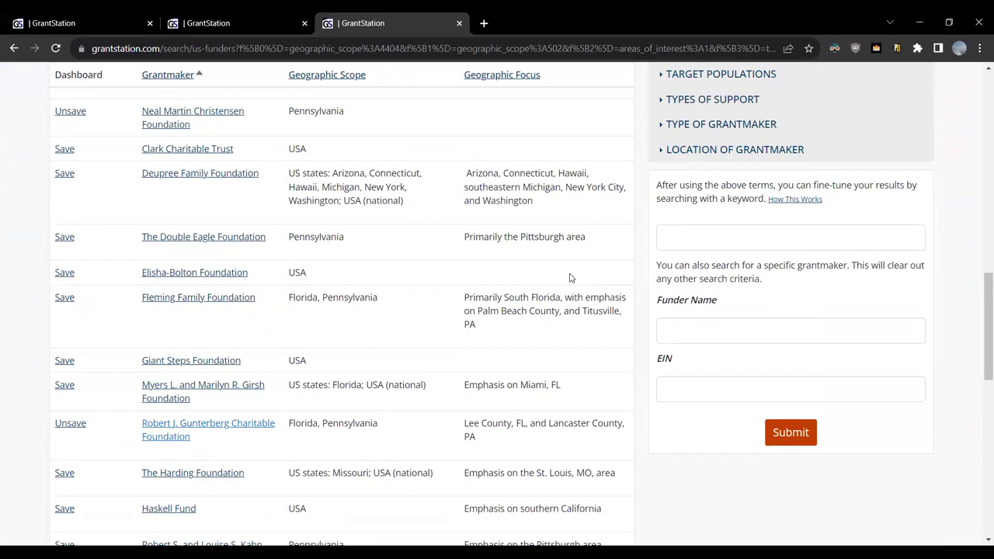
Search US Charitable grantmakers by the funder name Purina and open the Purina Corporate Giving Program profile.
left_click(754, 332)
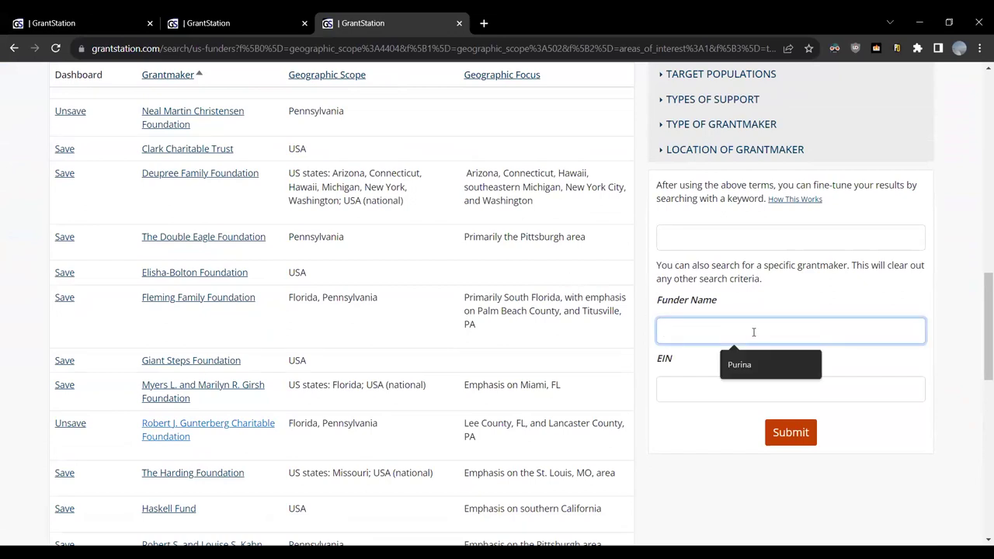
left_click(748, 360)
left_click(790, 433)
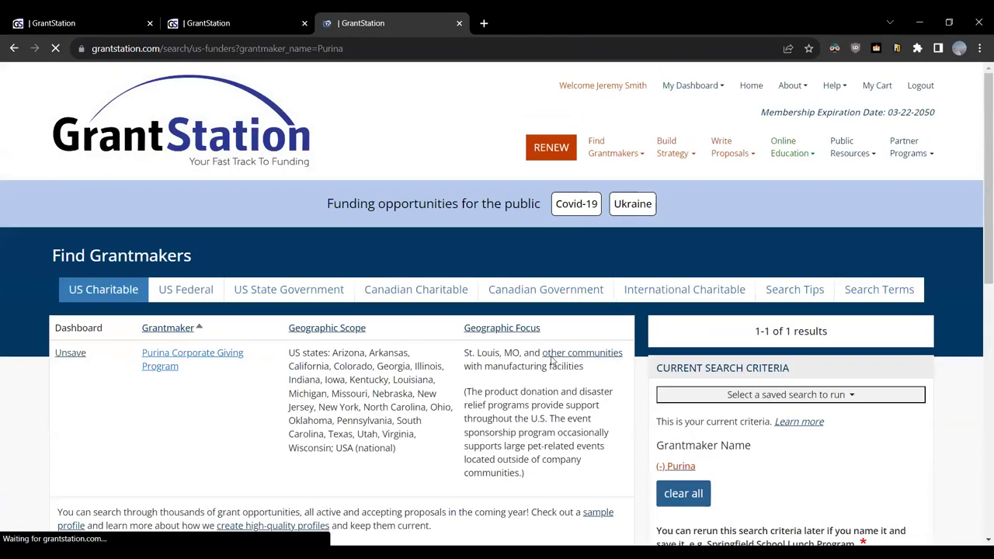
left_click(190, 359)
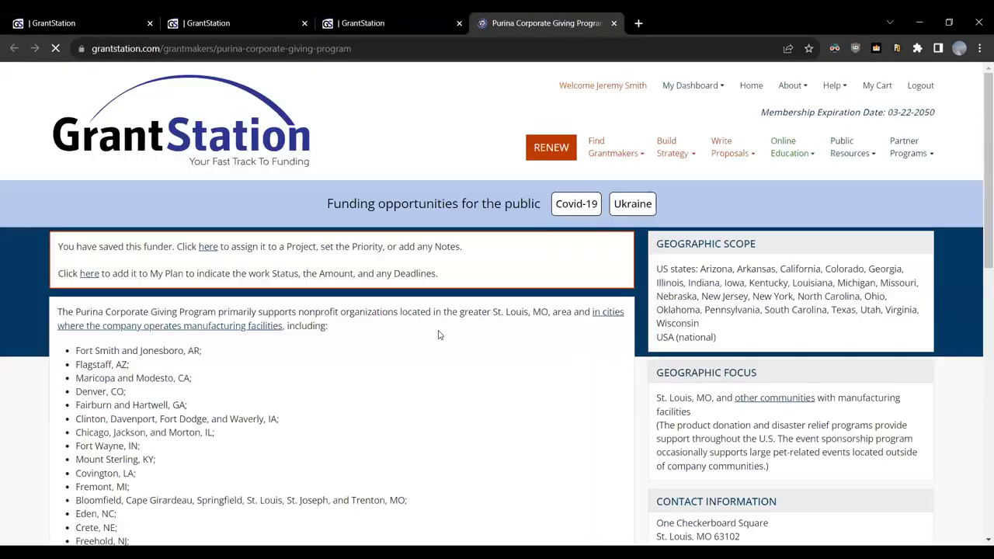
Examine the Purina profile's eligible cities and giving programs, focusing on the Product Donations description.
scroll(445, 326, "down", 2)
scroll(445, 329, "down", 1)
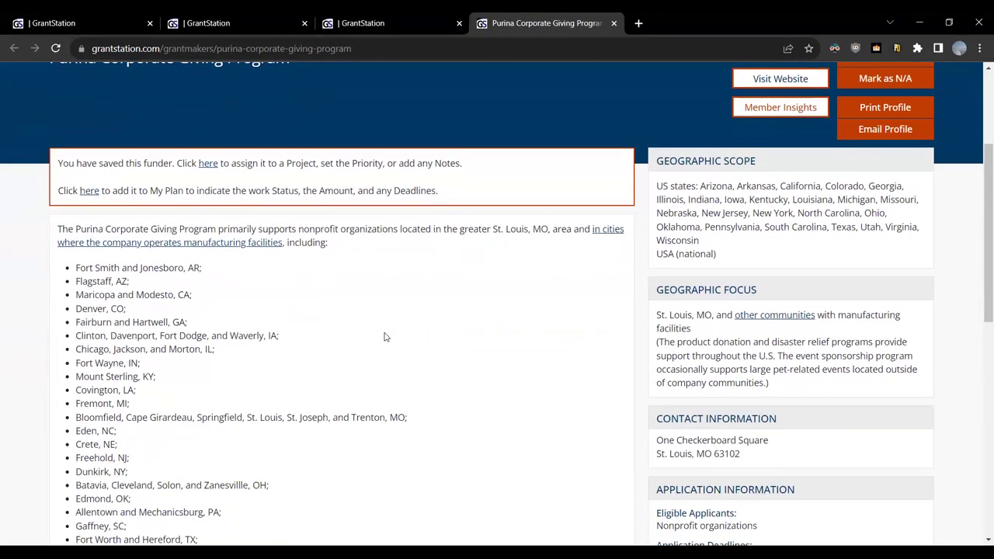
scroll(384, 337, "down", 1)
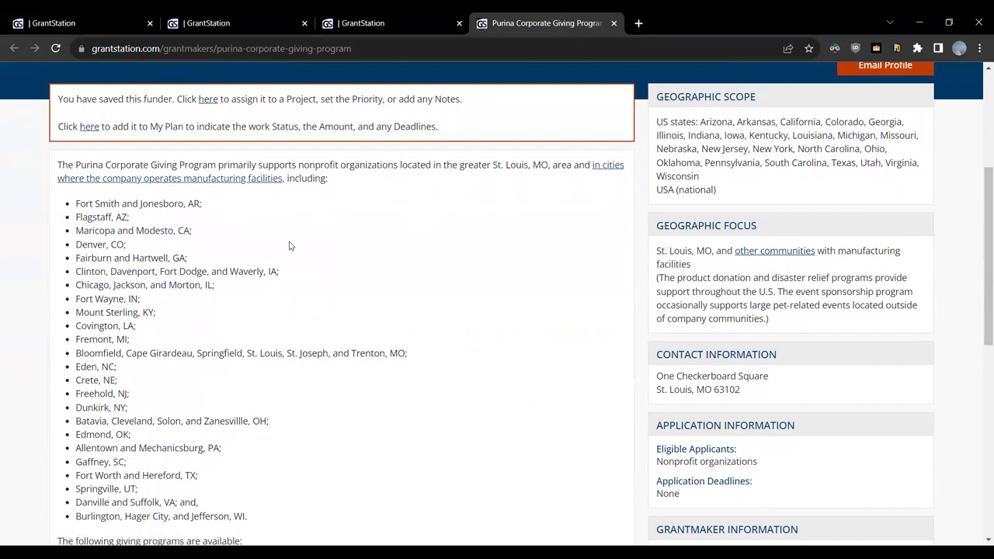
scroll(275, 239, "down", 1)
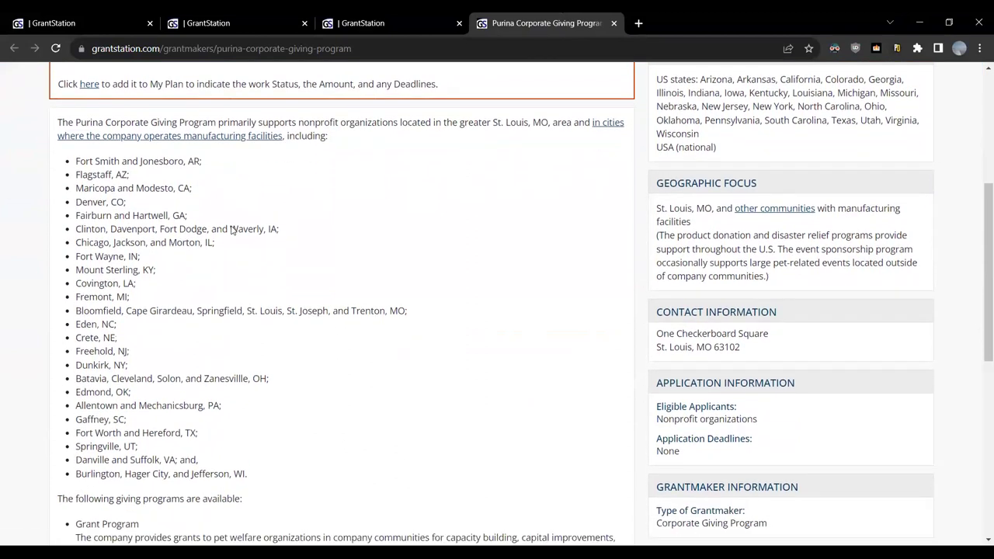
scroll(192, 201, "down", 2)
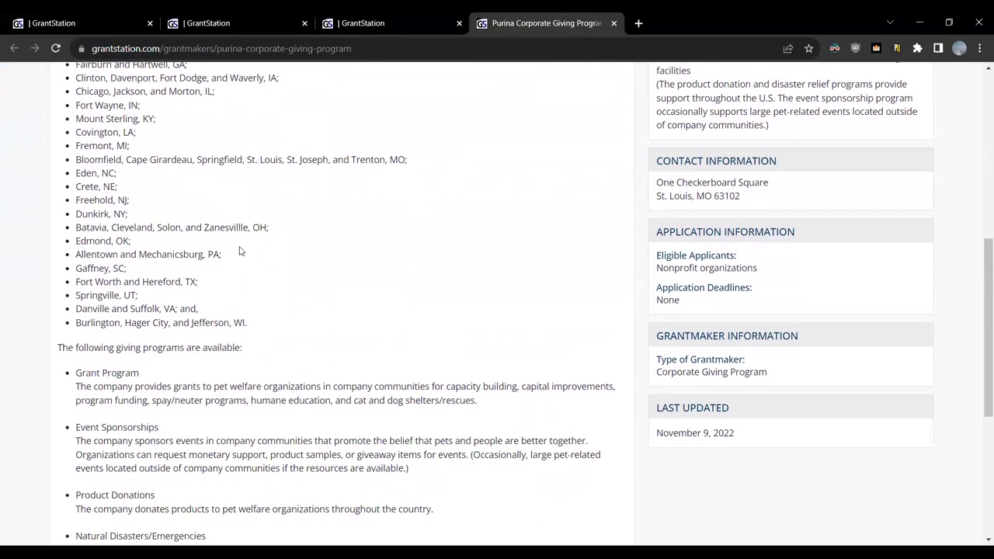
scroll(233, 251, "down", 2)
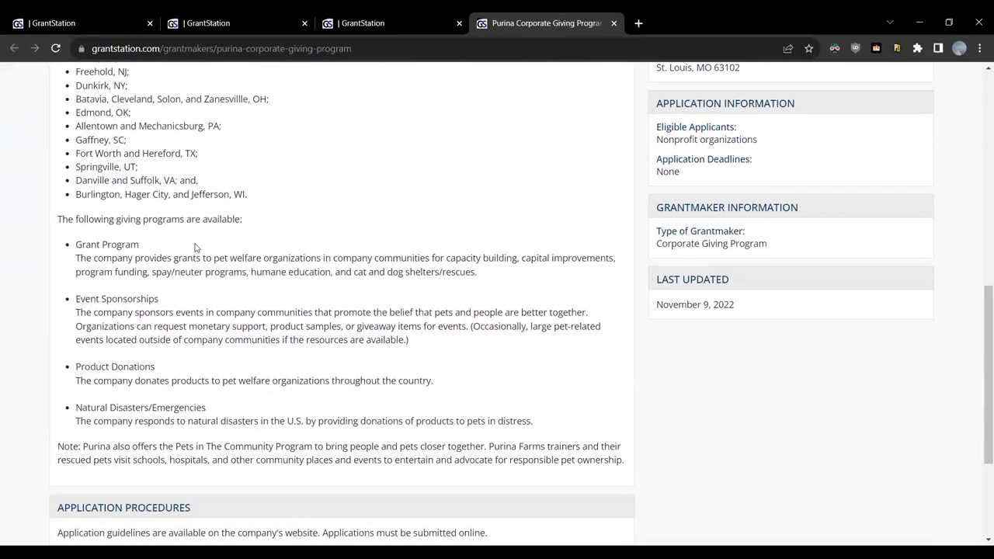
scroll(195, 247, "down", 2)
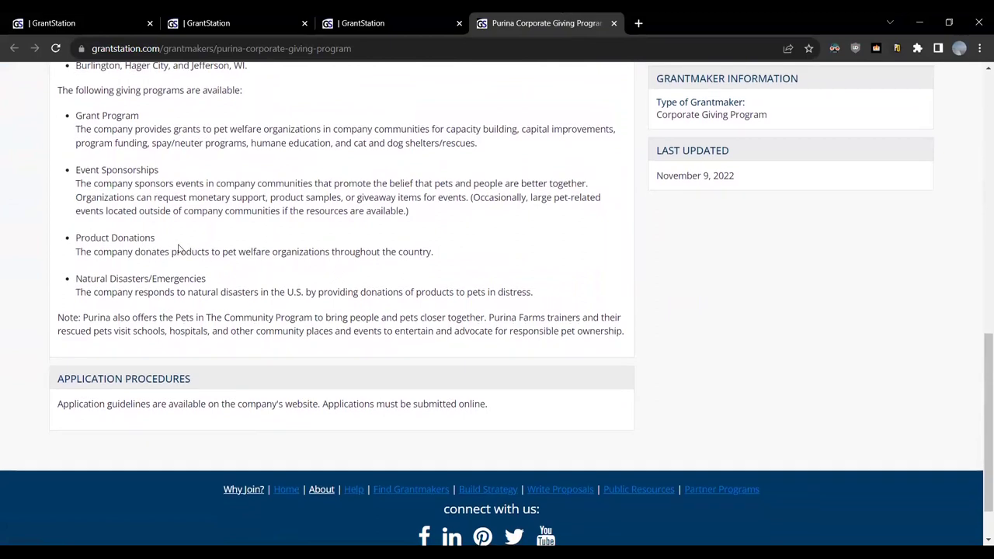
left_click_drag(158, 240, 439, 253)
left_click(456, 253)
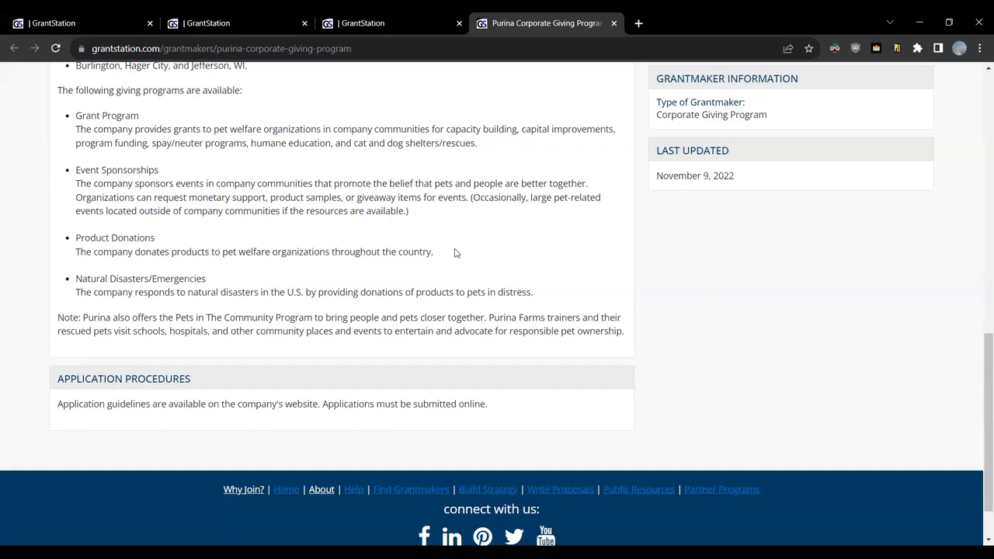
scroll(455, 253, "up", 9)
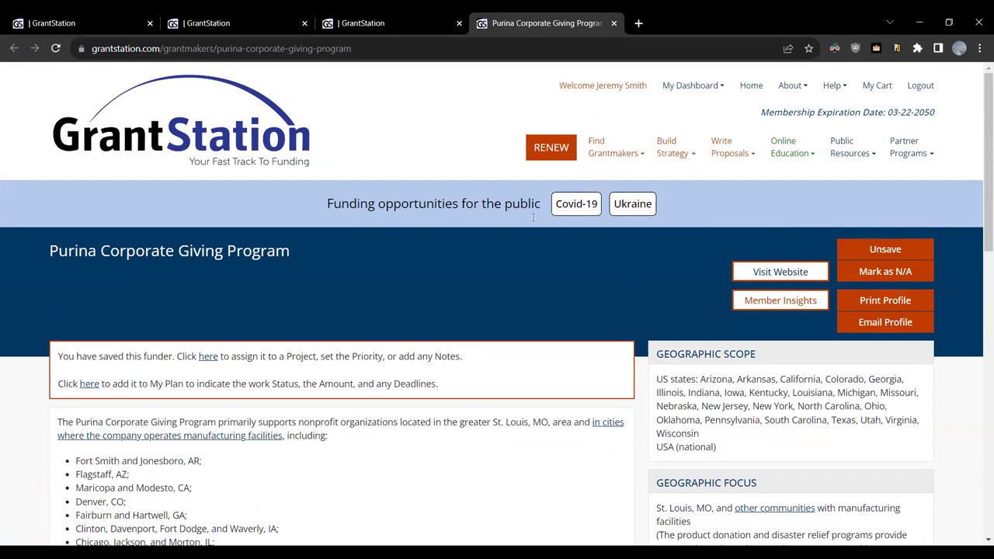
Open the International Charitable grantmaker search and limit the continental geographic scope to Latin America.
left_click(233, 143)
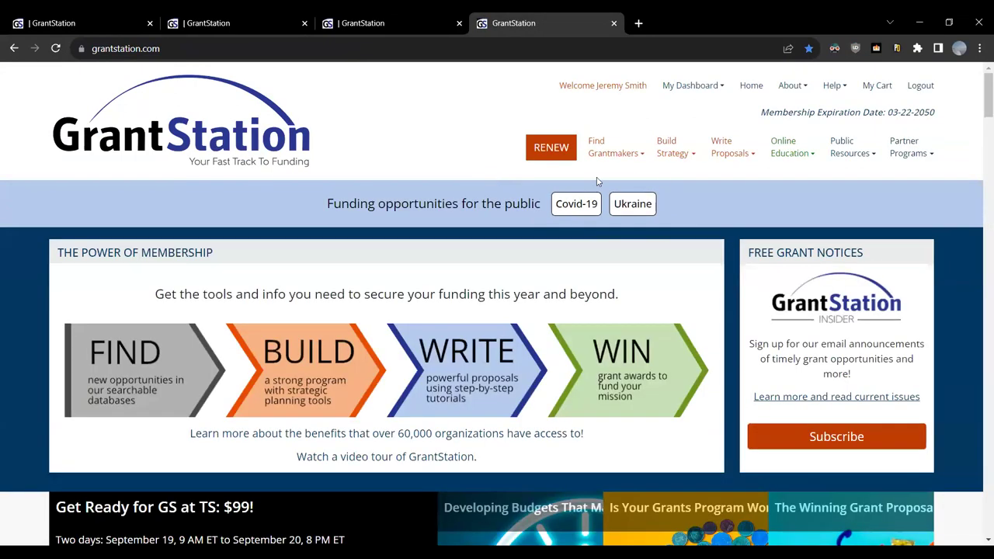
left_click(626, 154)
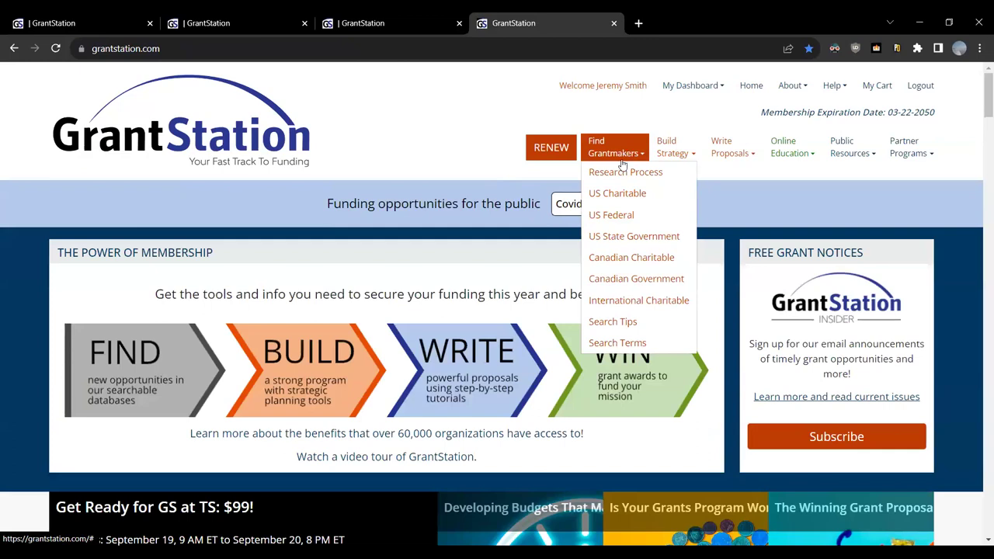
left_click(654, 299)
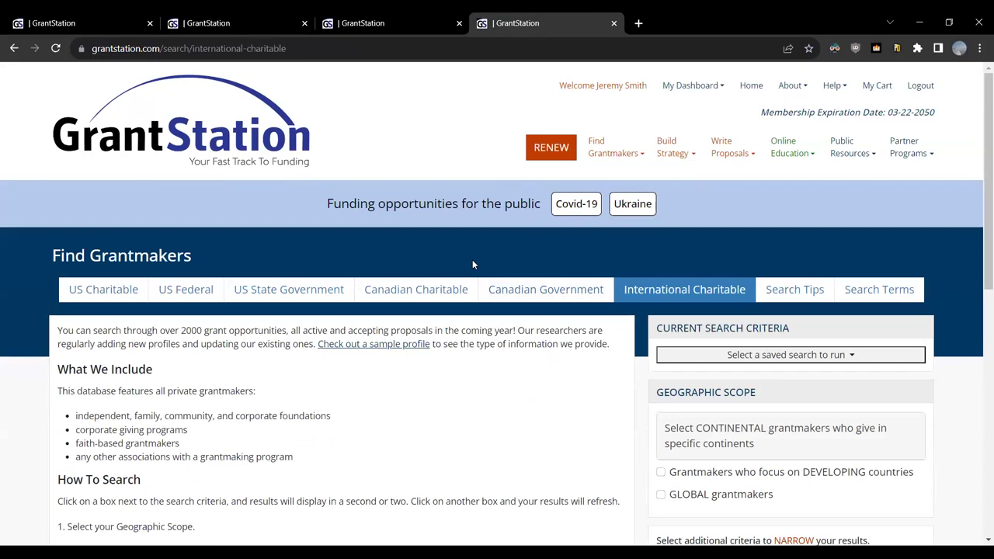
scroll(474, 260, "down", 2)
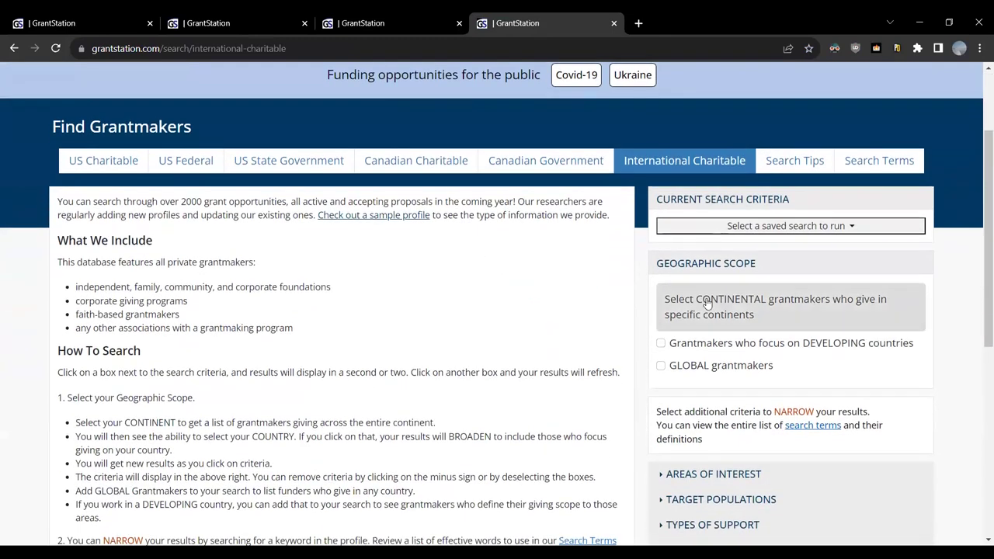
left_click(740, 309)
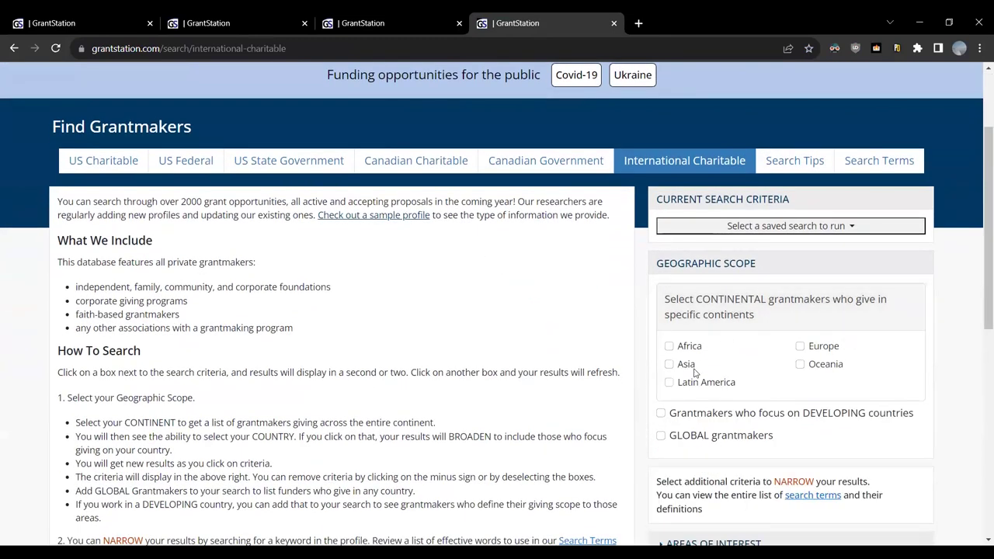
left_click(669, 382)
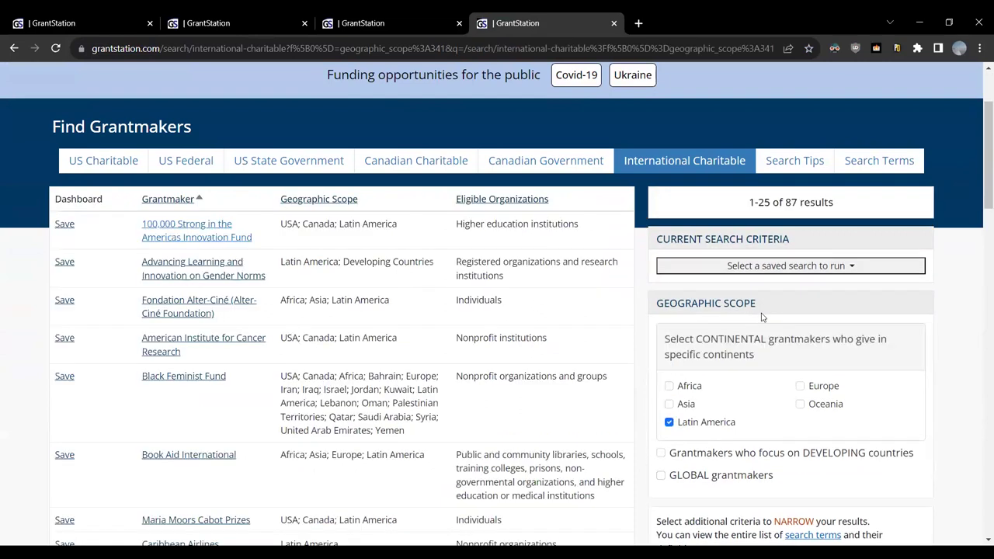
Add Nicaragua to the geographic scope from the list of national grantmakers by country.
scroll(757, 312, "down", 3)
scroll(762, 309, "down", 2)
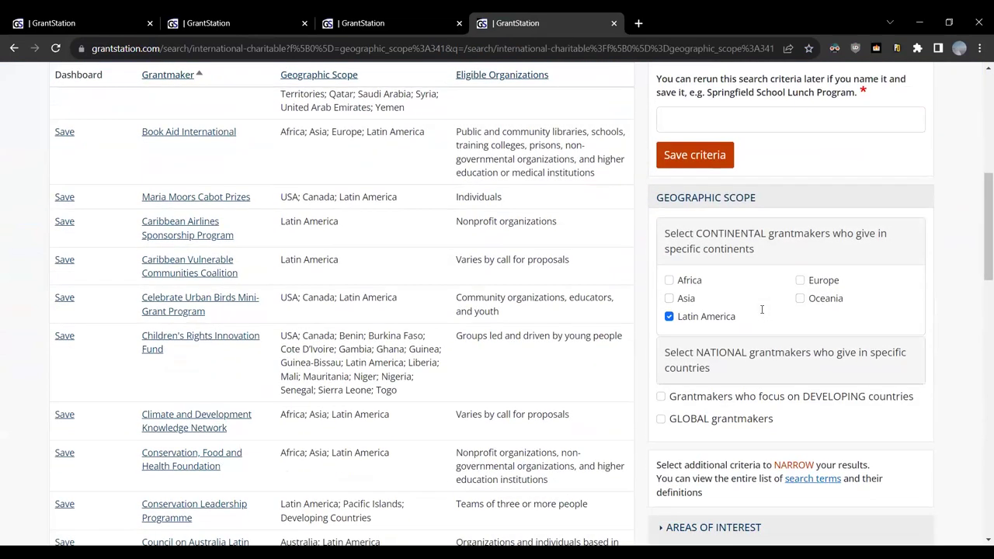
left_click(786, 307)
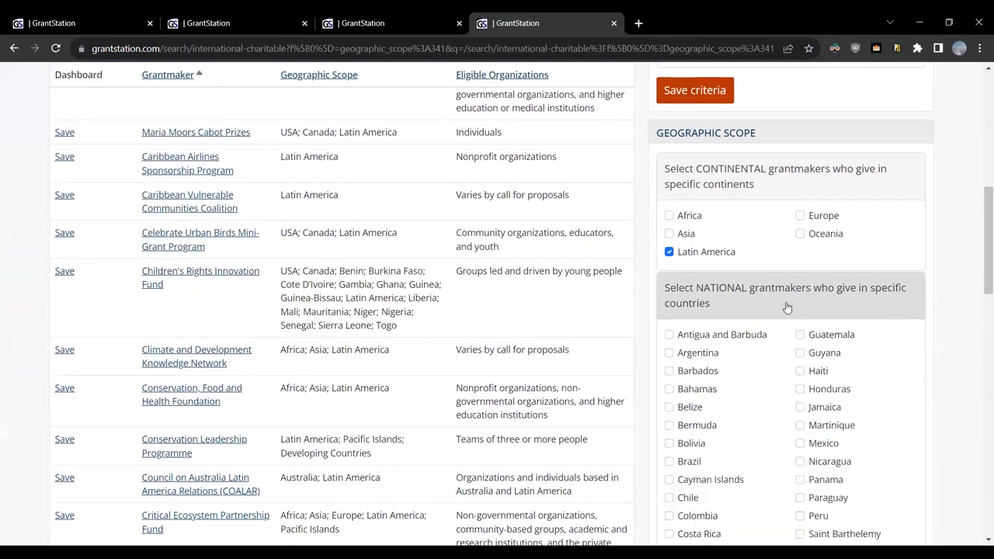
scroll(787, 308, "down", 1)
left_click(800, 398)
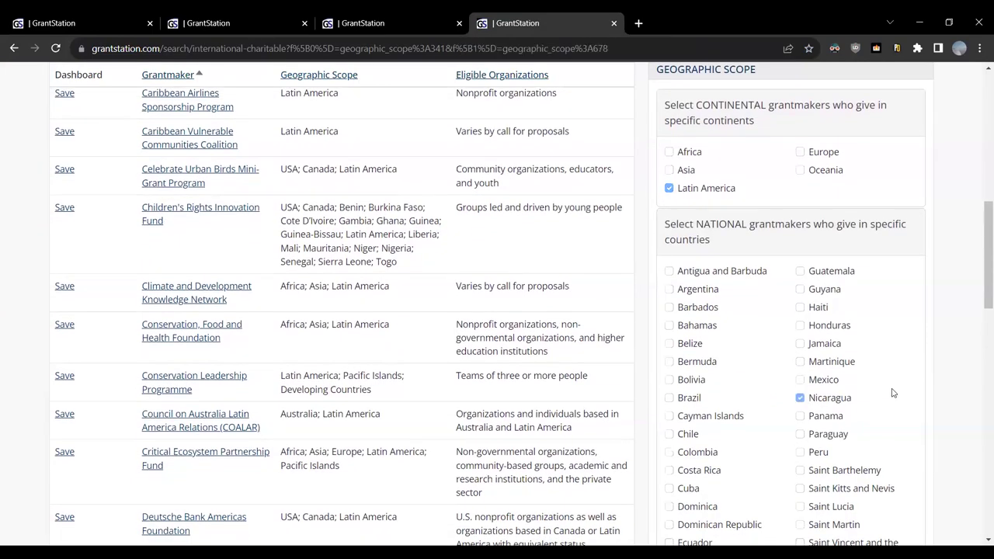
scroll(877, 384, "up", 4)
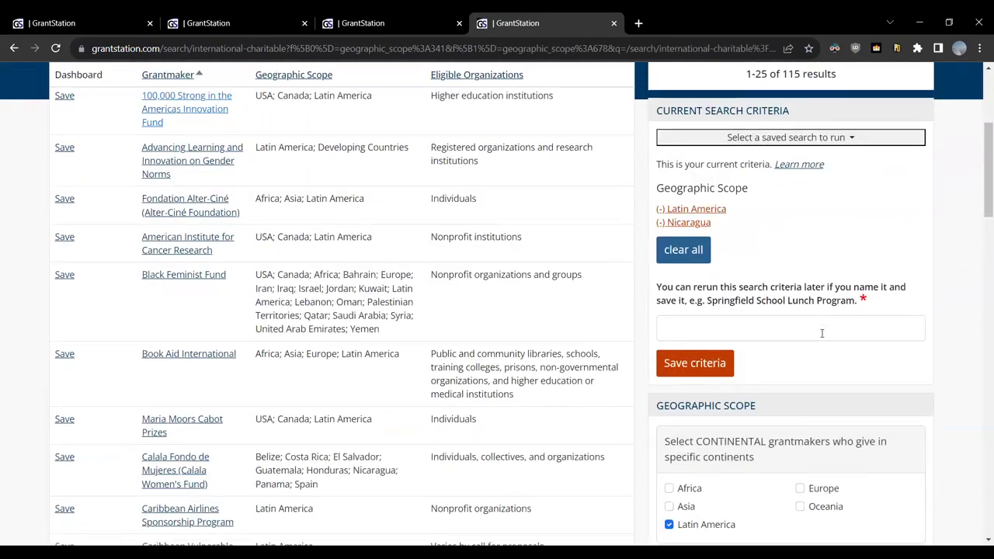
Narrow the Latin America and Nicaragua grantmaker results to the Education: General area of interest.
scroll(821, 333, "down", 6)
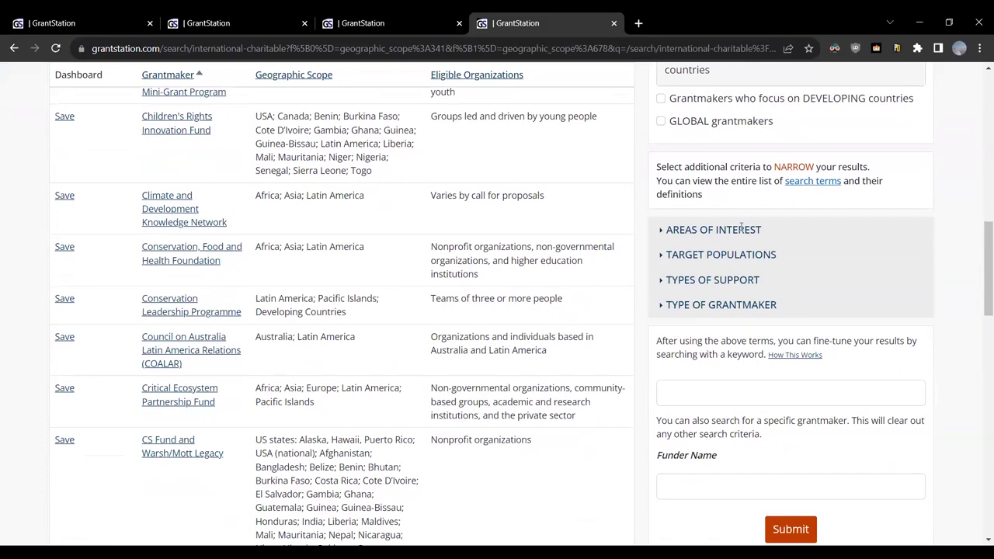
left_click(743, 228)
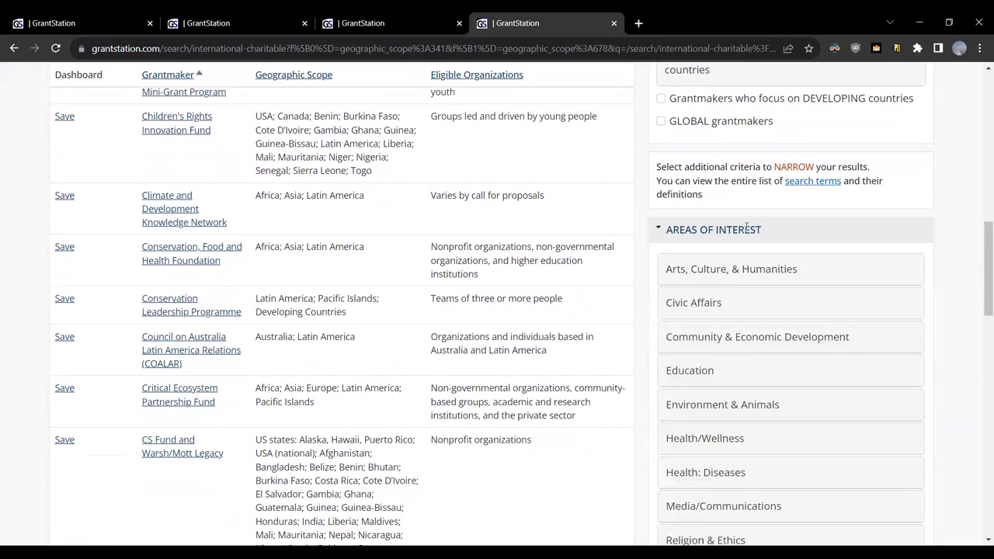
left_click(731, 372)
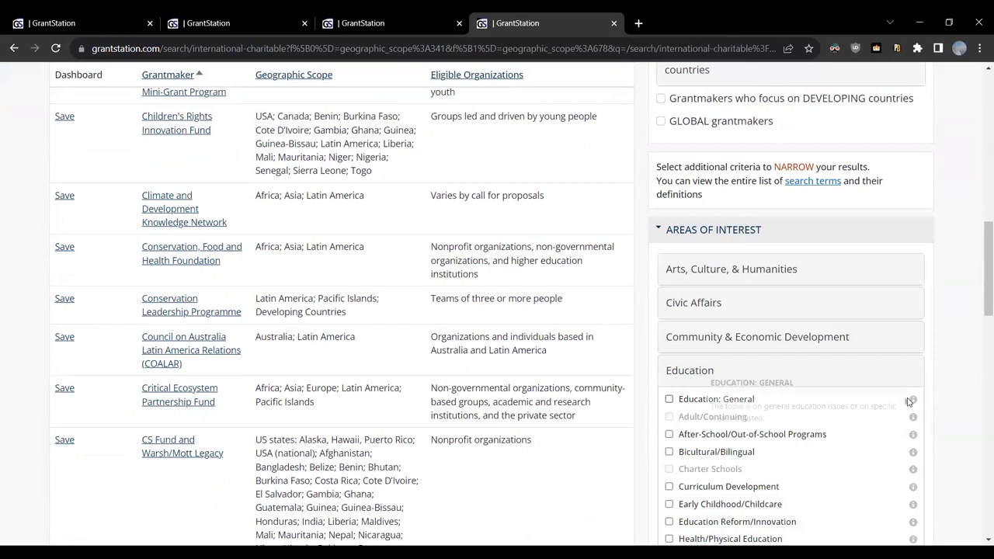
mouse_move(911, 400)
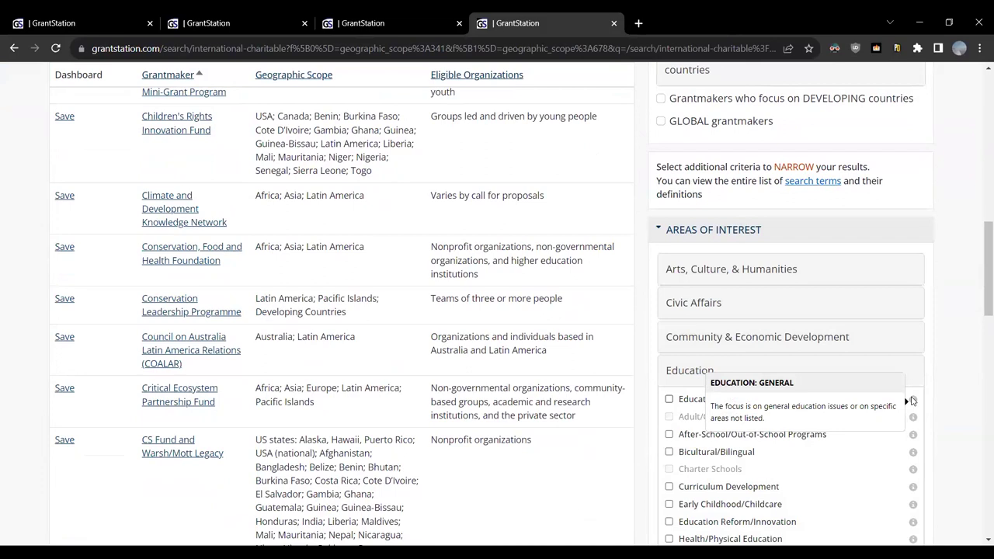
scroll(865, 422, "down", 1)
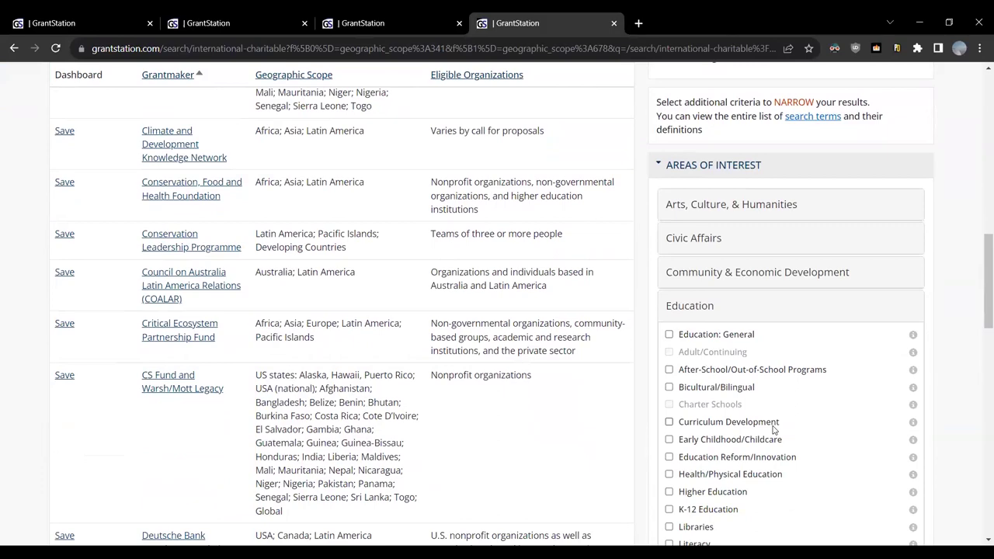
left_click(668, 335)
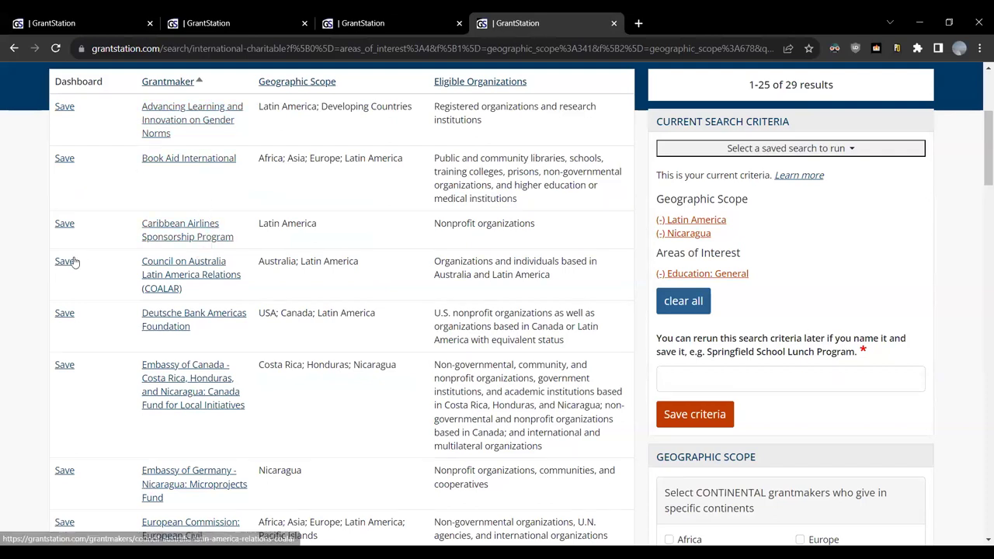
Open the Canadian Charitable grantmaker search and set the geographic scope to Manitoba plus national grantmakers who give across all provinces.
scroll(570, 329, "up", 3)
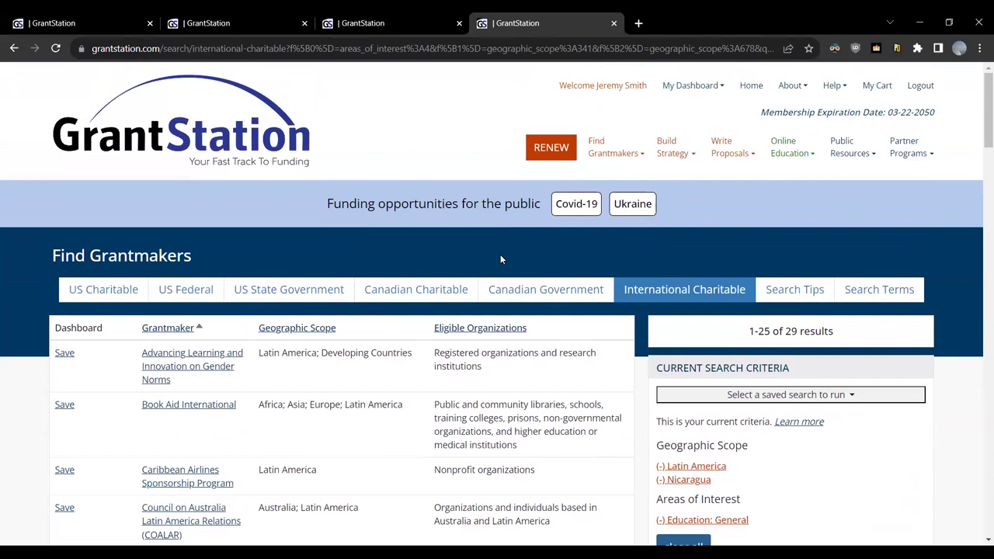
left_click(448, 292)
scroll(450, 225, "down", 2)
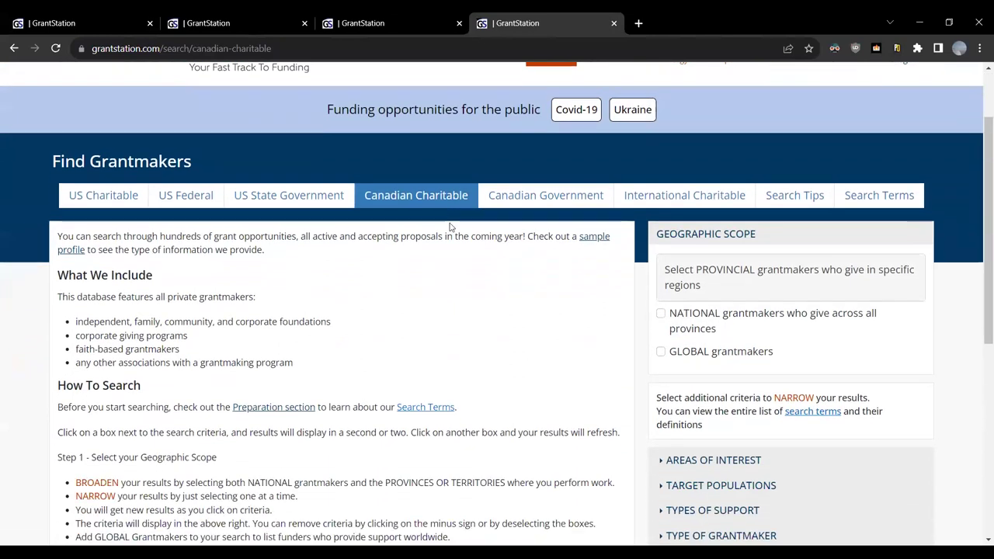
left_click(740, 257)
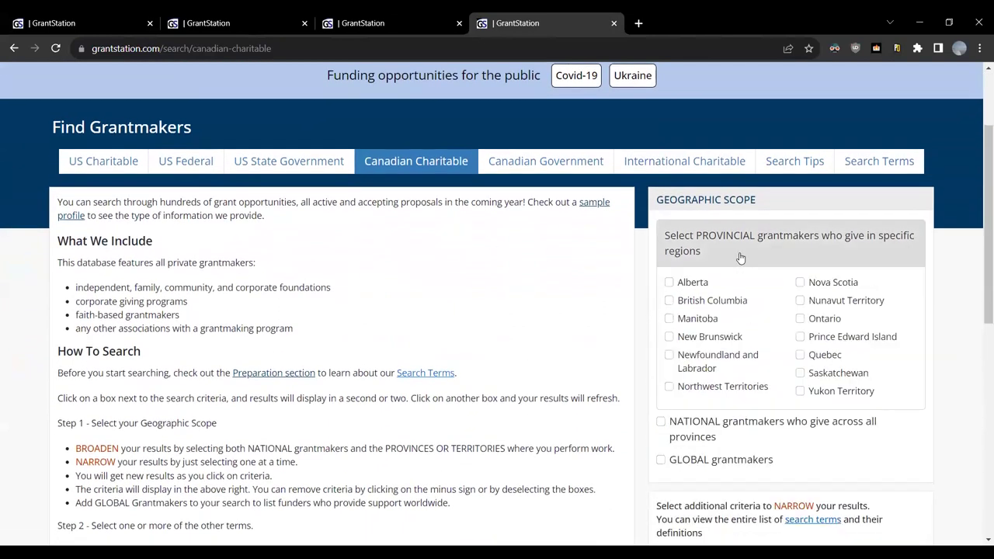
left_click(668, 318)
scroll(775, 258, "down", 3)
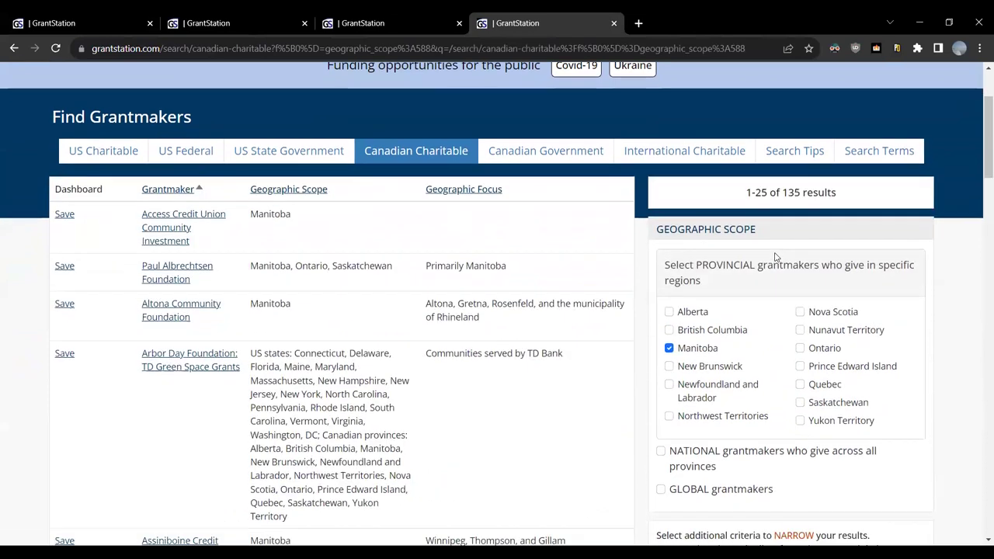
scroll(774, 258, "down", 2)
left_click(661, 261)
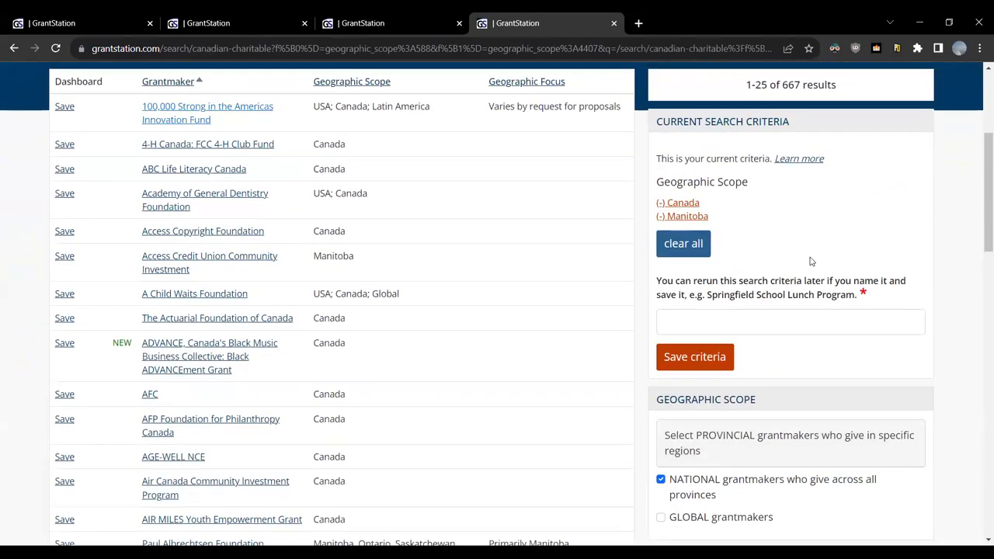
Open Manitoba's provincial opportunities in the Canadian Government section and review its agencies by subject and types of support.
scroll(810, 261, "up", 3)
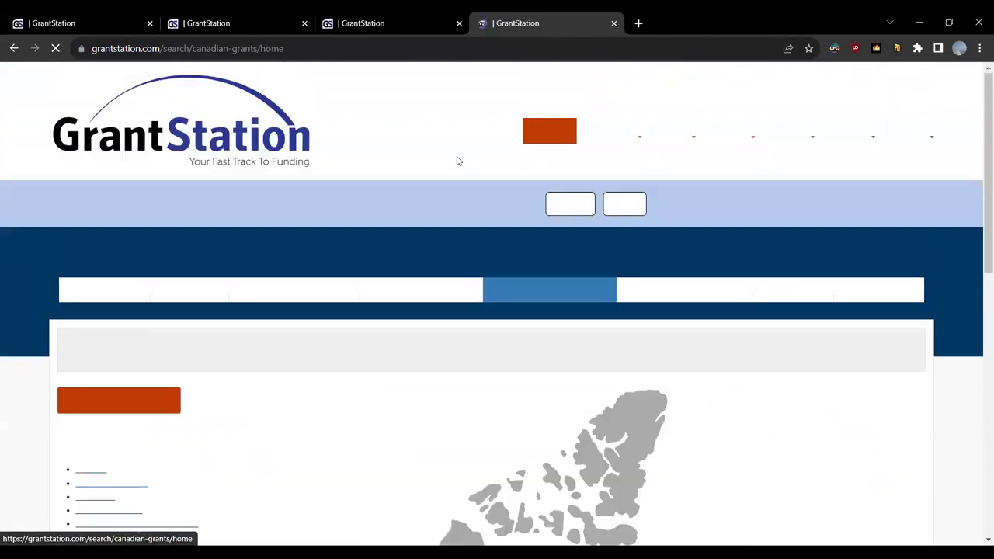
scroll(435, 194, "down", 3)
scroll(402, 200, "down", 1)
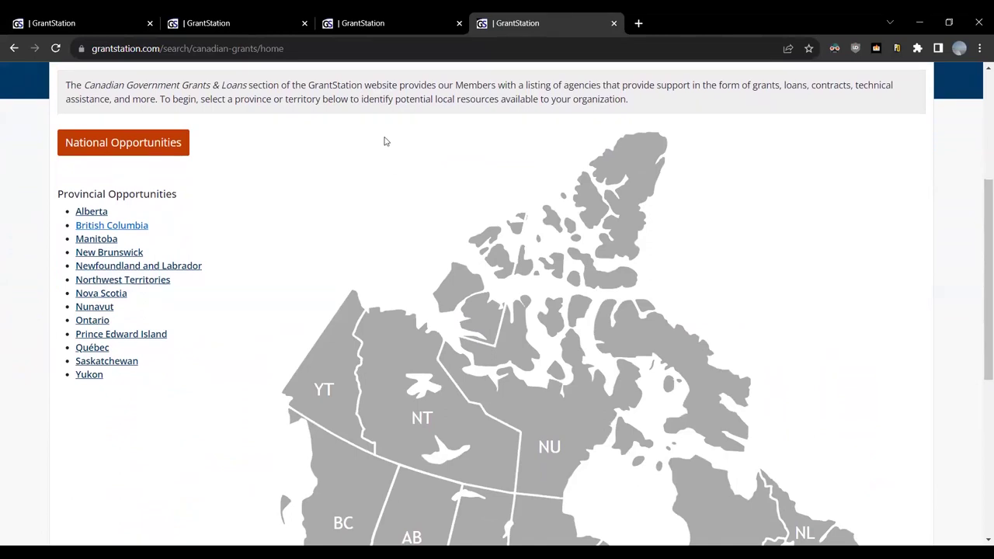
left_click(96, 239)
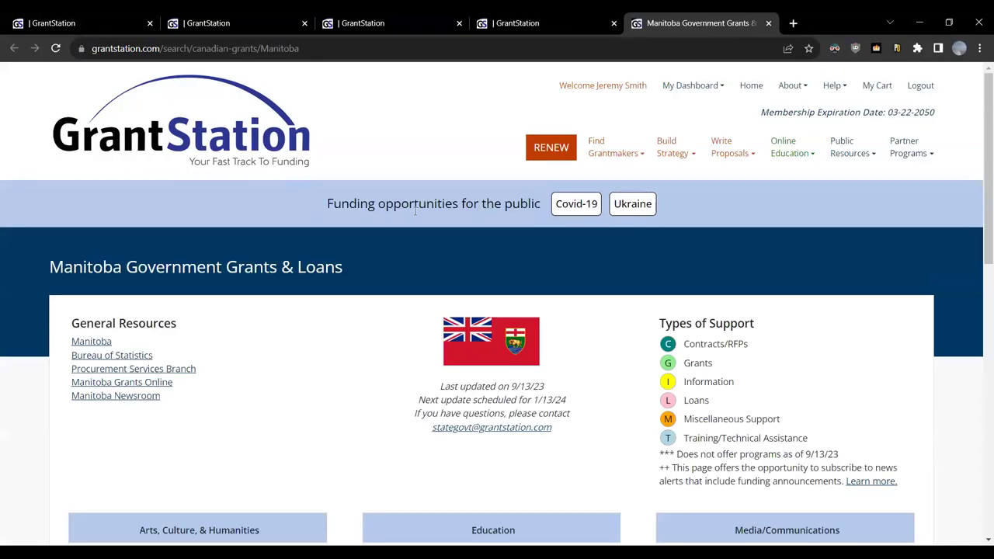
scroll(416, 216, "down", 1)
scroll(416, 215, "down", 2)
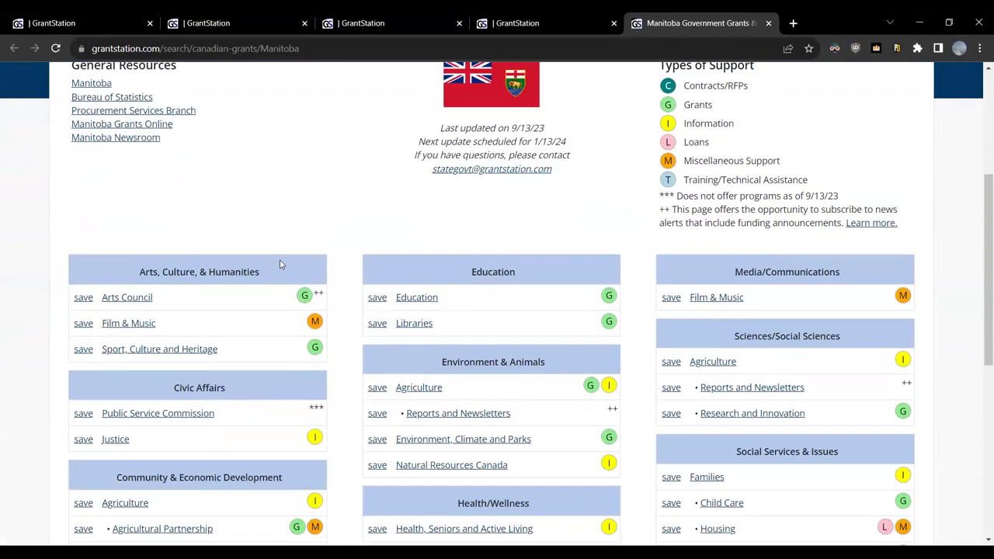
scroll(341, 326, "up", 2)
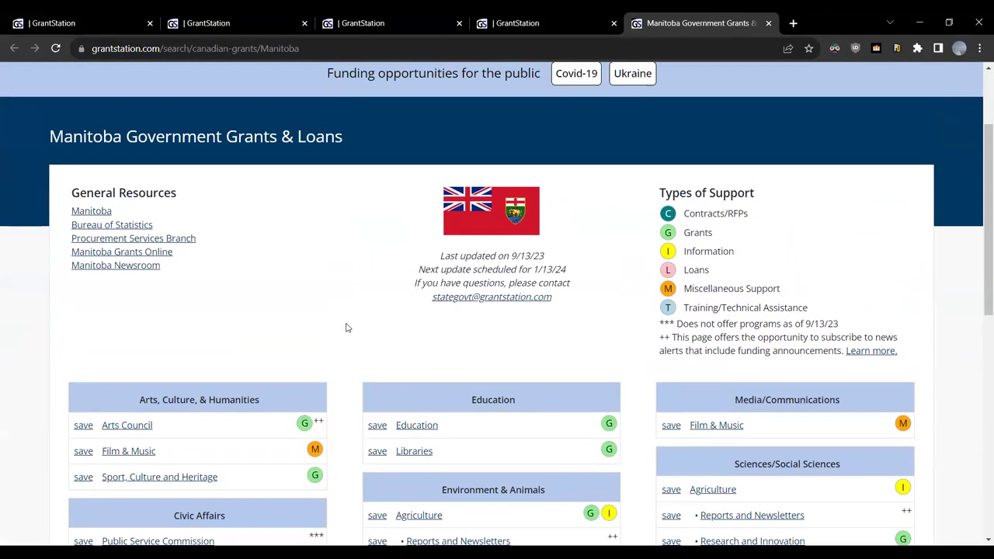
scroll(342, 332, "up", 2)
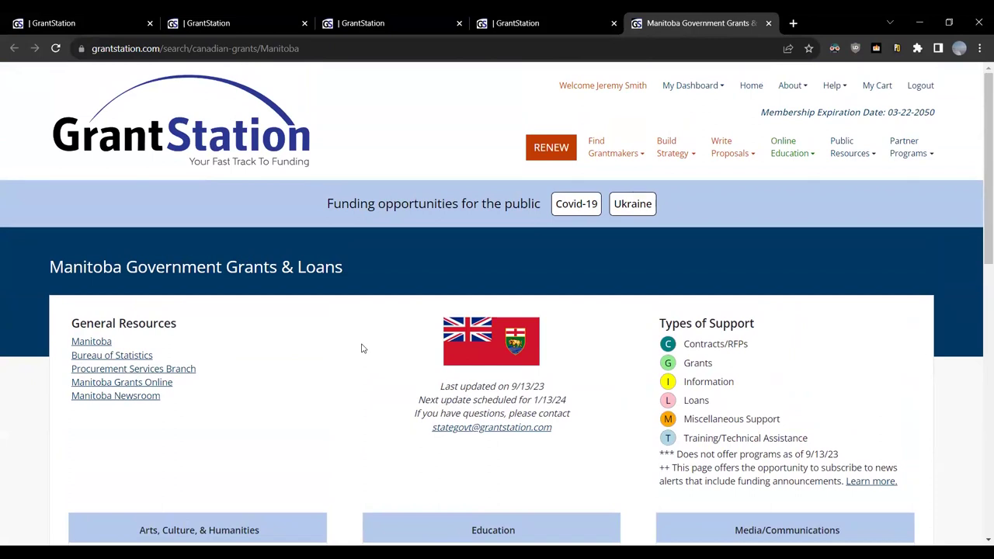
Return to the home page, open the Build Your Grants Strategy overview and review its guidance and list of topics.
left_click(199, 123)
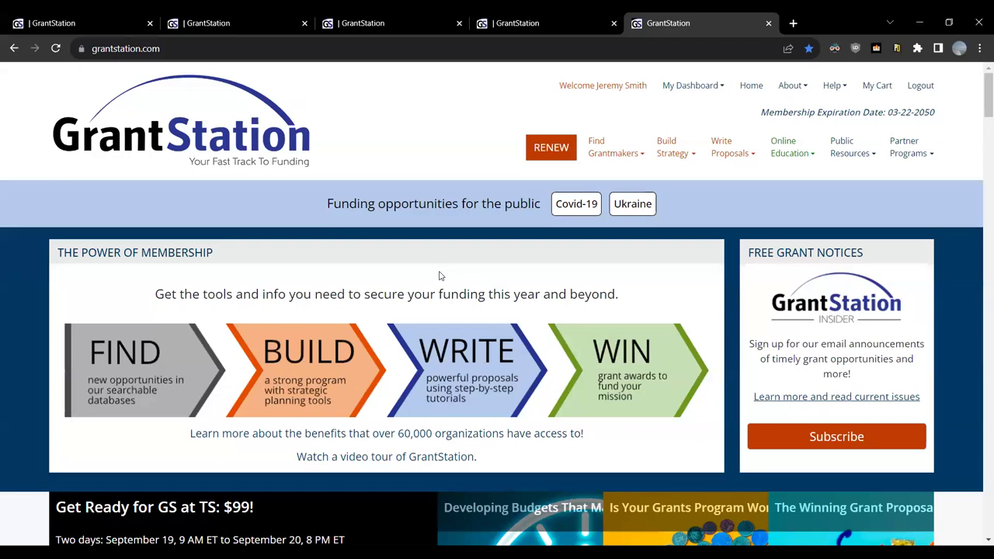
left_click(686, 173)
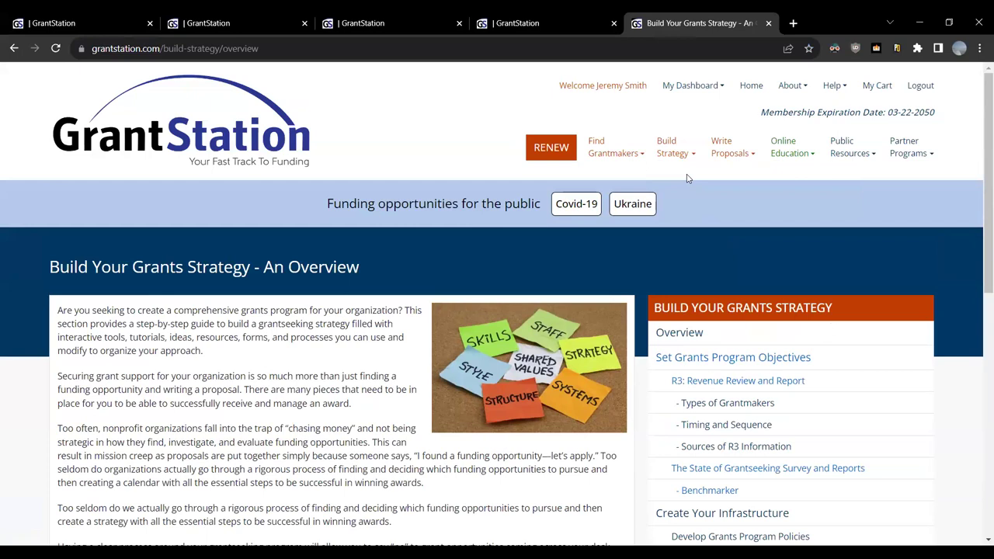
scroll(712, 207, "down", 3)
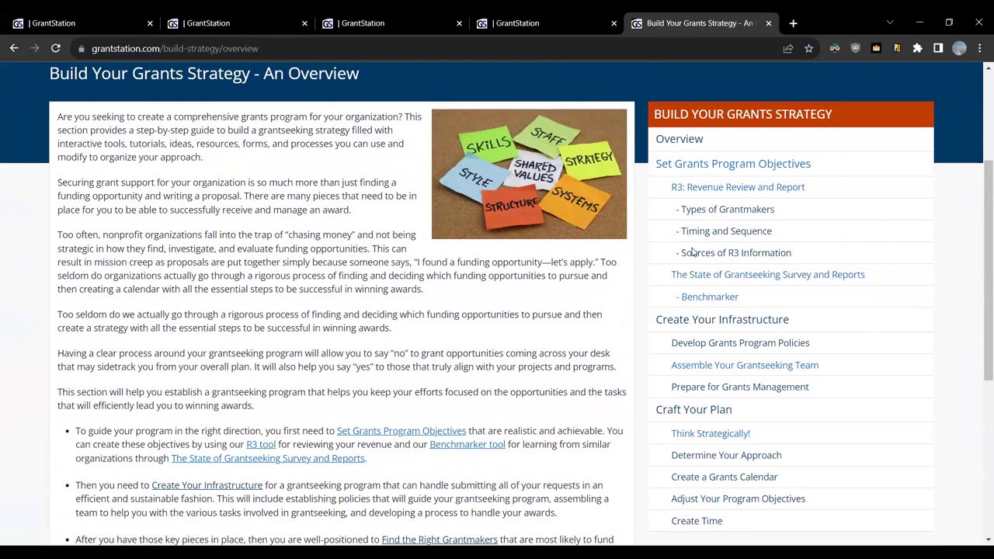
scroll(640, 245, "down", 2)
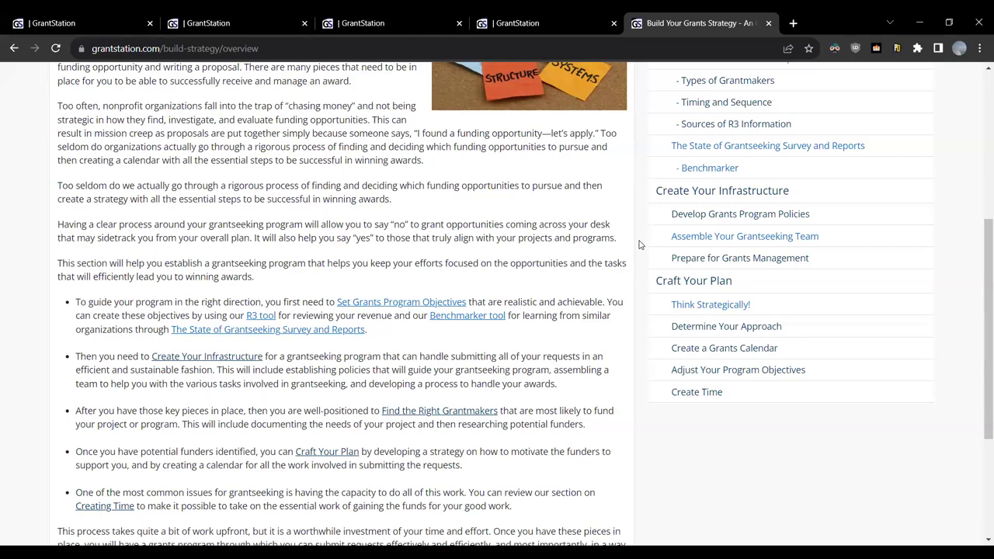
scroll(812, 244, "up", 2)
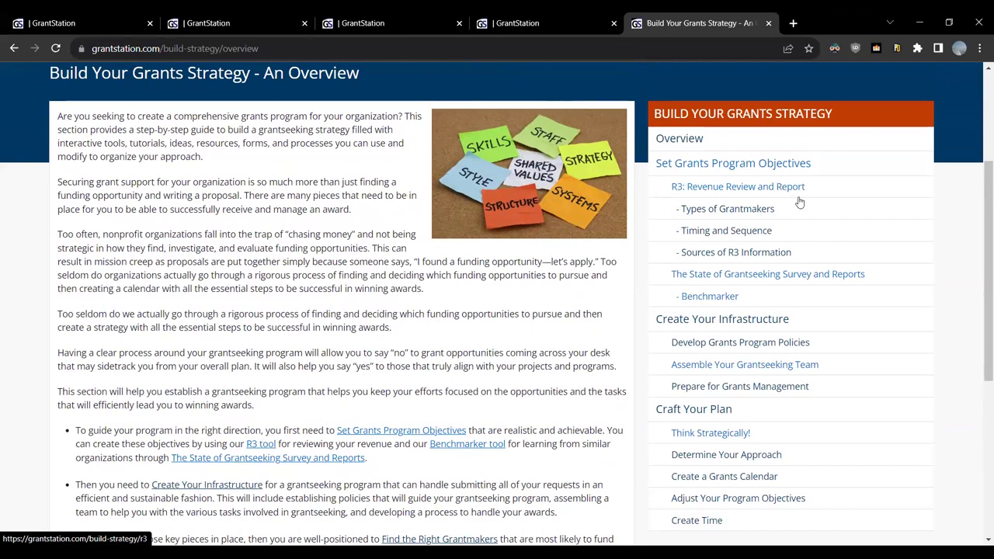
scroll(780, 188, "up", 3)
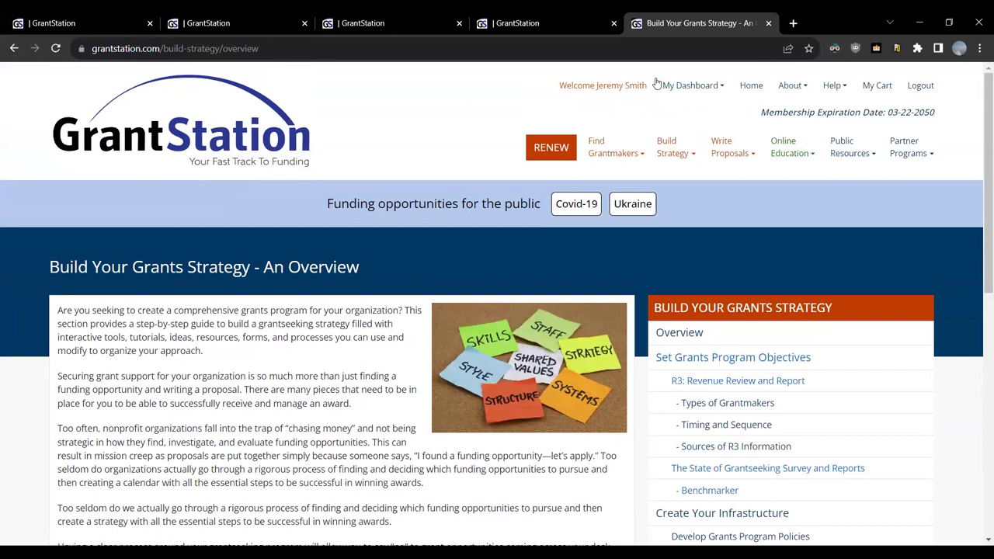
Open the dashboard's saved reports and view the R3 revenue report run on 09/14/2023.
mouse_move(715, 88)
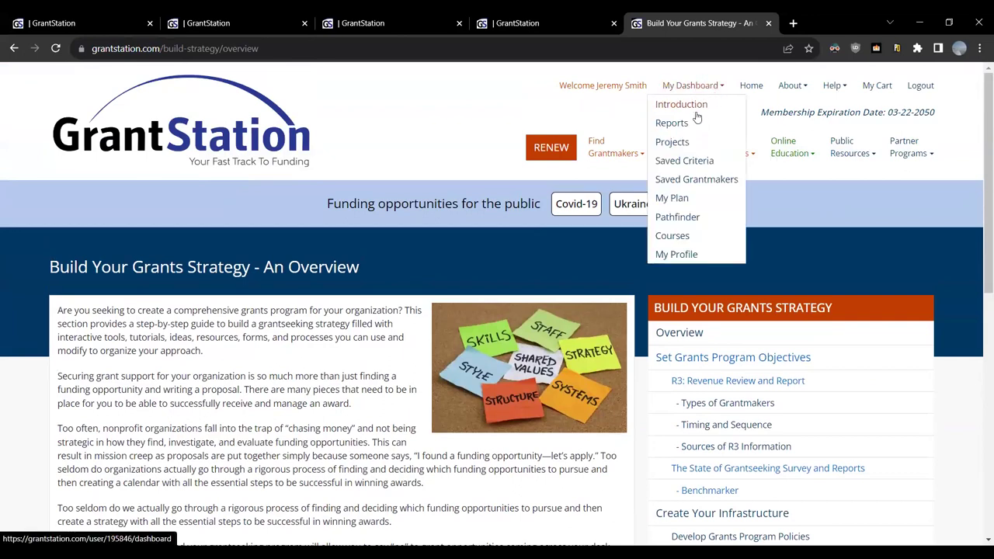
left_click(673, 124)
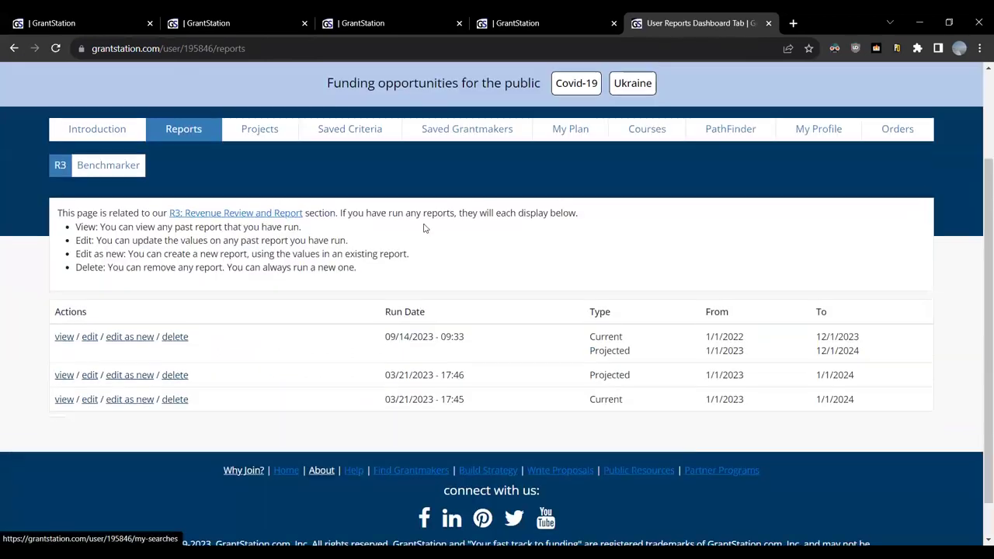
left_click(63, 330)
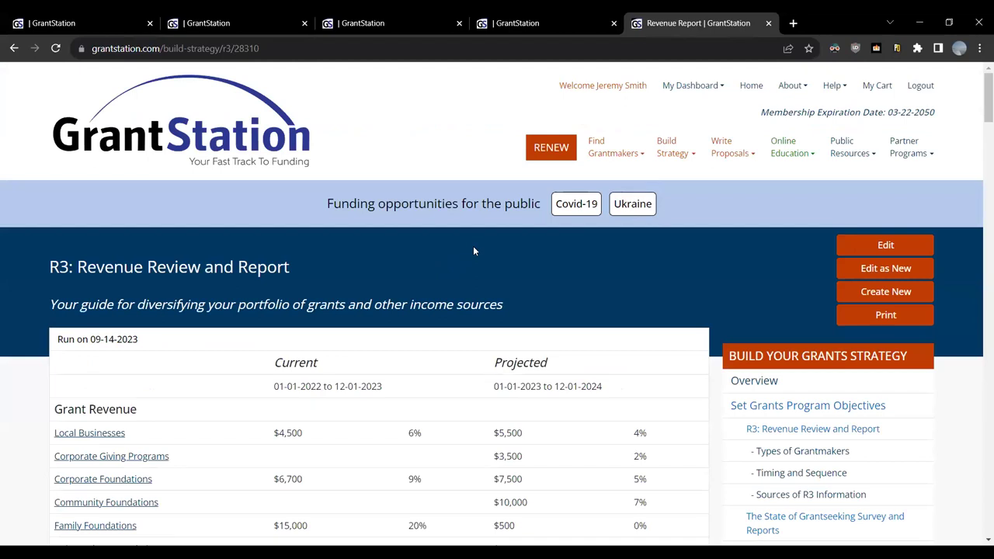
Examine the R3 report's current and projected grant and non-grant revenue figures and the revenue pie charts.
scroll(404, 244, "down", 1)
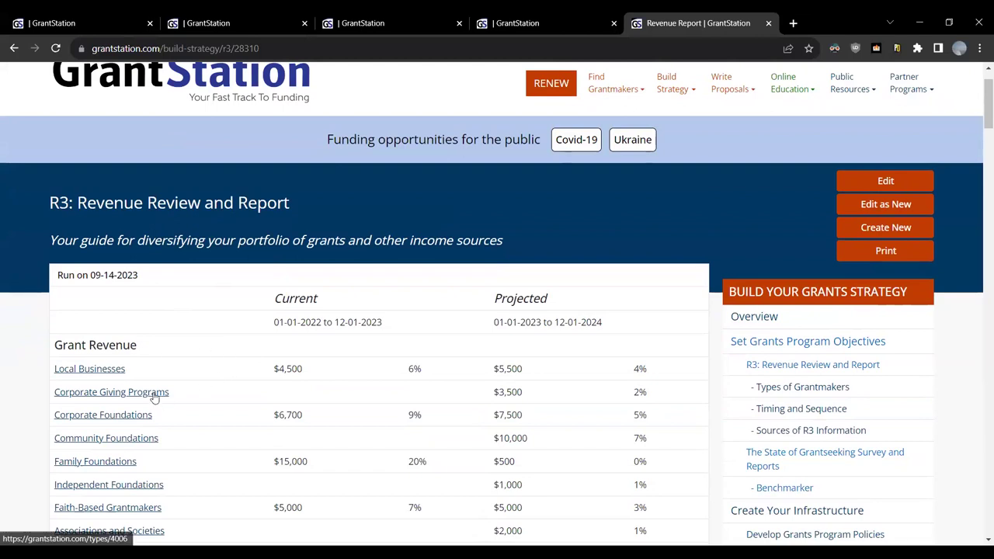
scroll(240, 386, "down", 2)
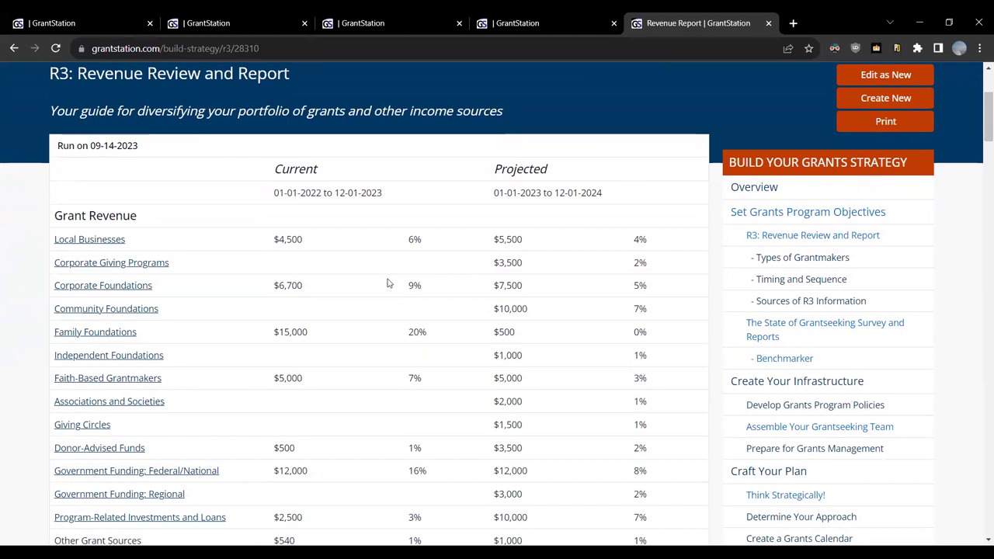
scroll(388, 284, "down", 3)
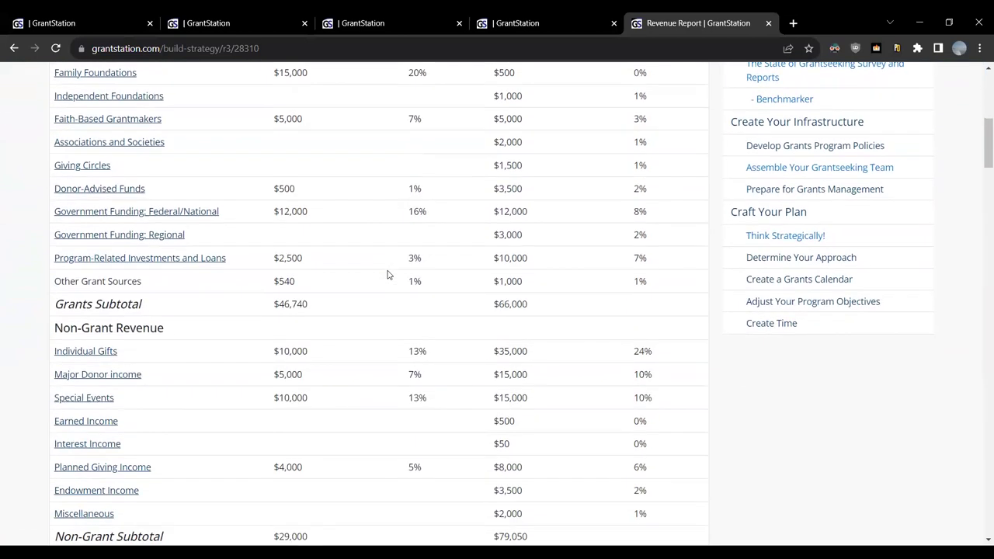
scroll(388, 275, "down", 2)
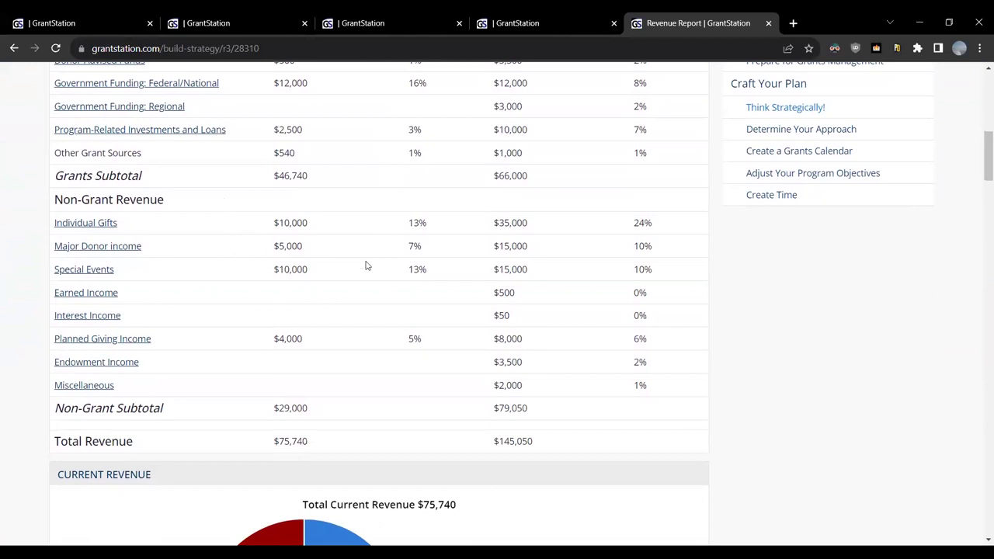
scroll(373, 248, "down", 1)
scroll(375, 247, "down", 3)
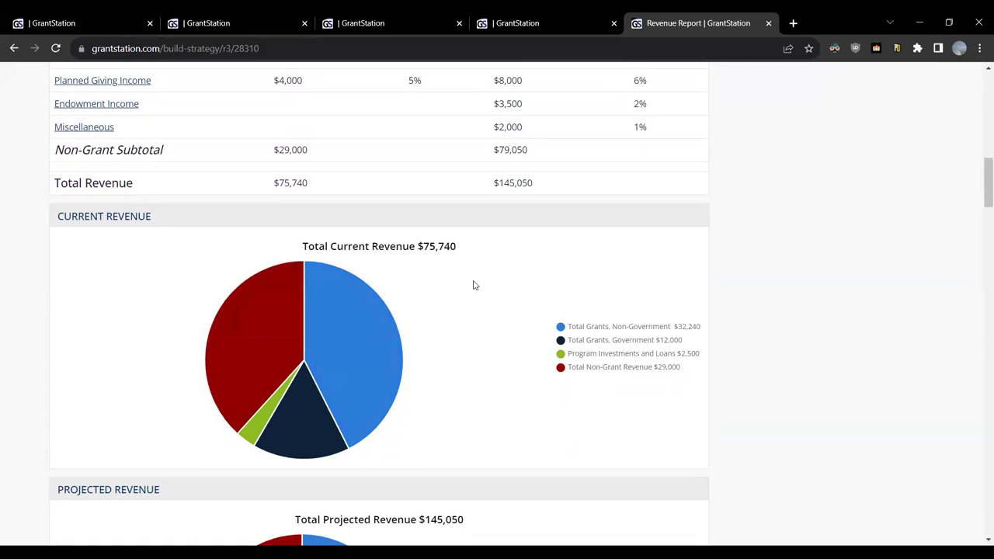
scroll(474, 284, "down", 4)
mouse_move(344, 336)
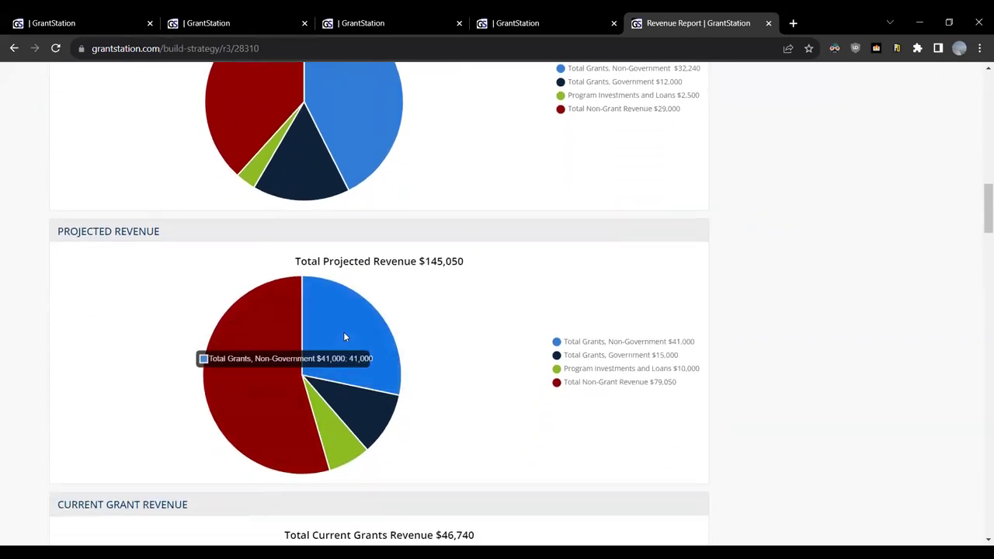
scroll(444, 272, "up", 2)
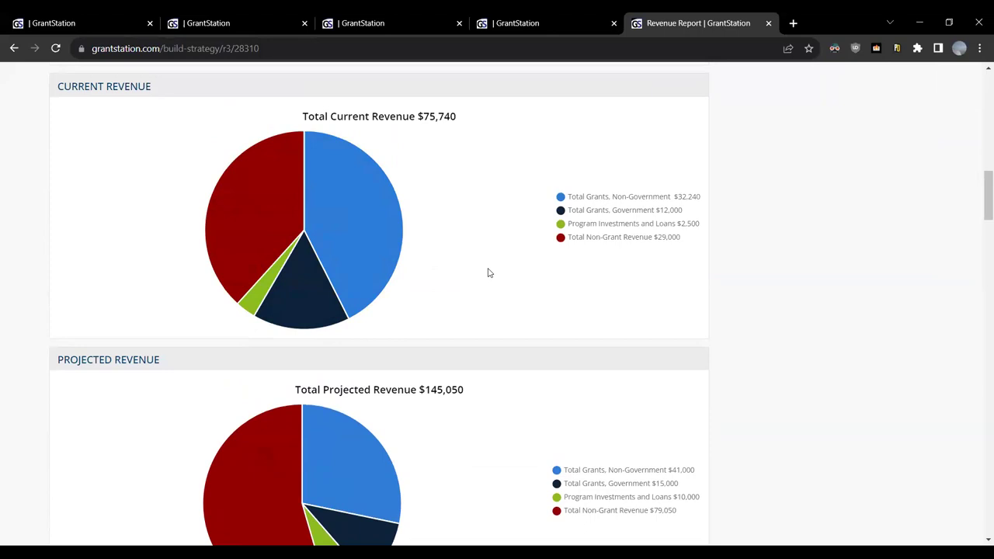
scroll(488, 273, "down", 4)
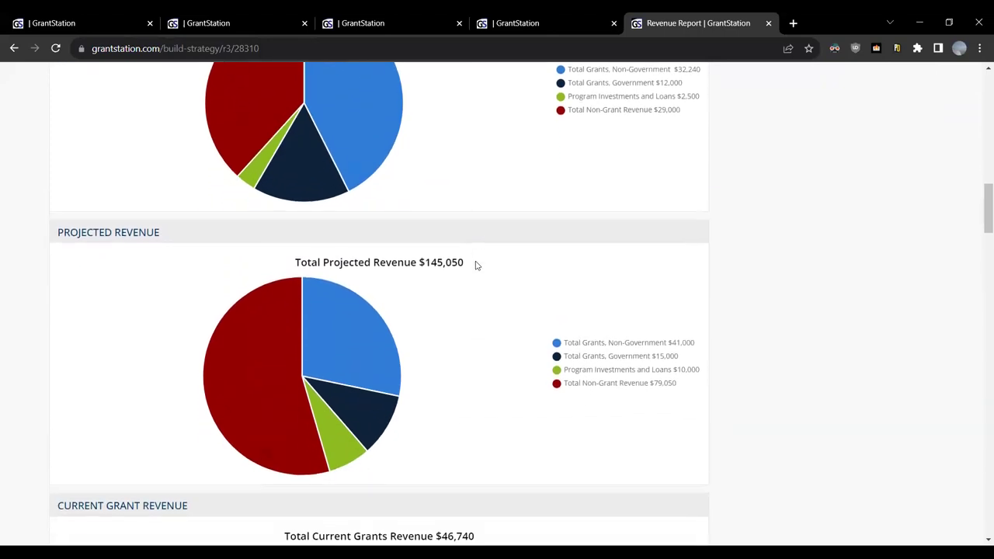
scroll(477, 265, "down", 3)
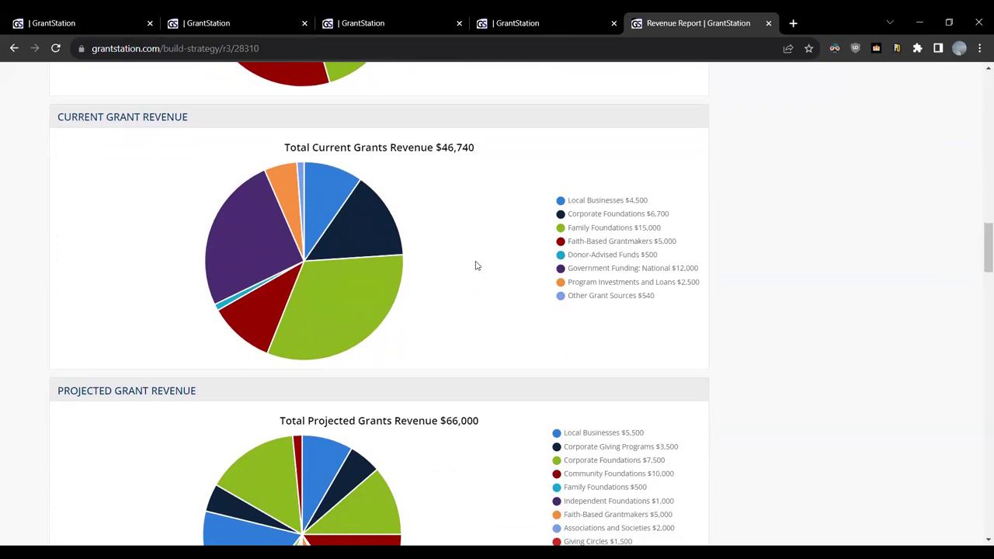
Examine the R3 report's grant and non-grant revenue breakdown charts and the portfolio recommendations for Local Businesses.
mouse_move(360, 285)
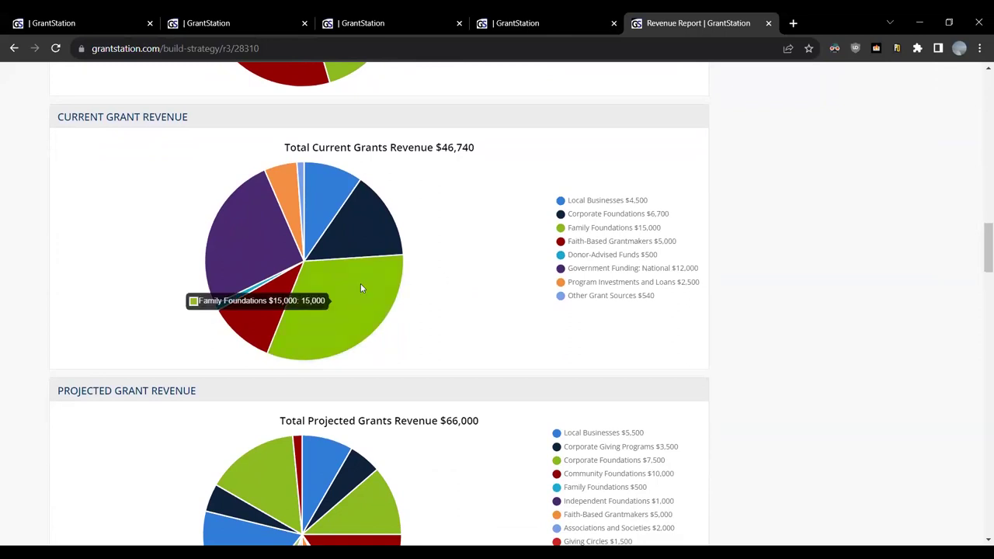
scroll(486, 275, "down", 3)
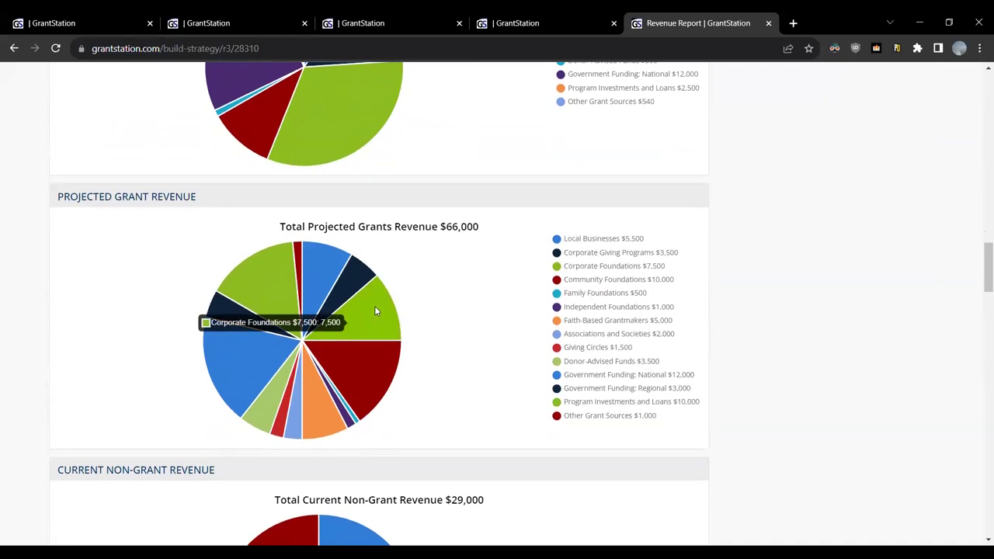
scroll(474, 273, "down", 3)
scroll(475, 275, "down", 2)
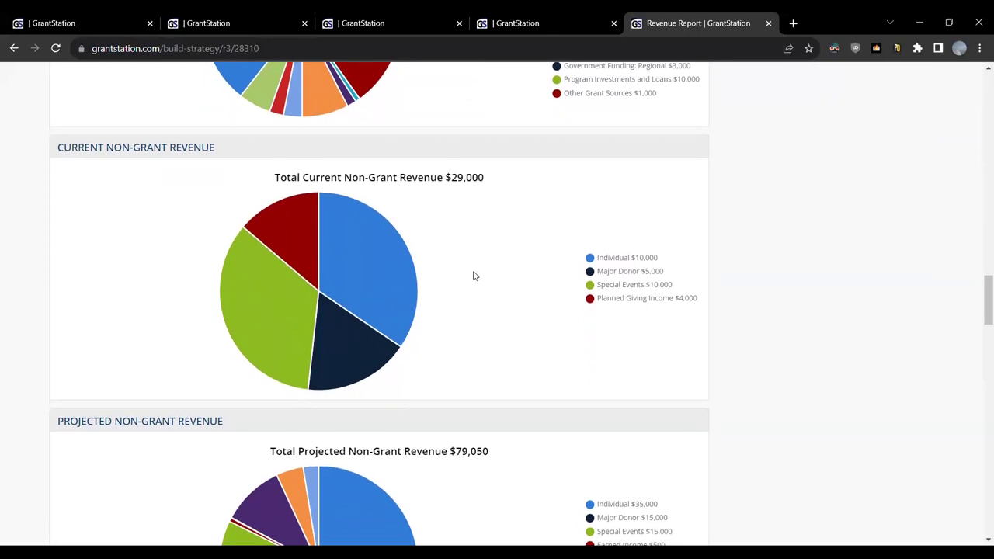
scroll(490, 271, "down", 2)
scroll(490, 270, "down", 2)
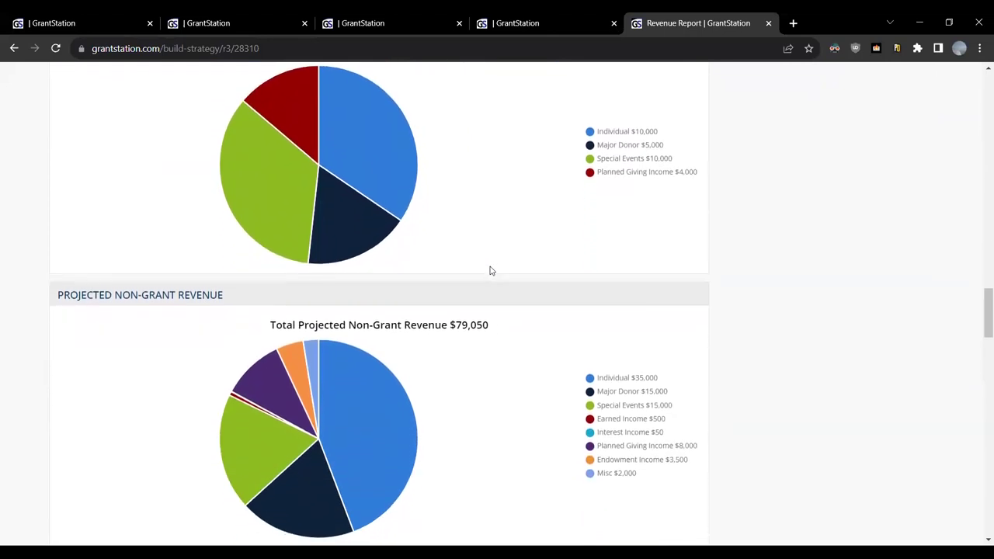
scroll(527, 252, "down", 3)
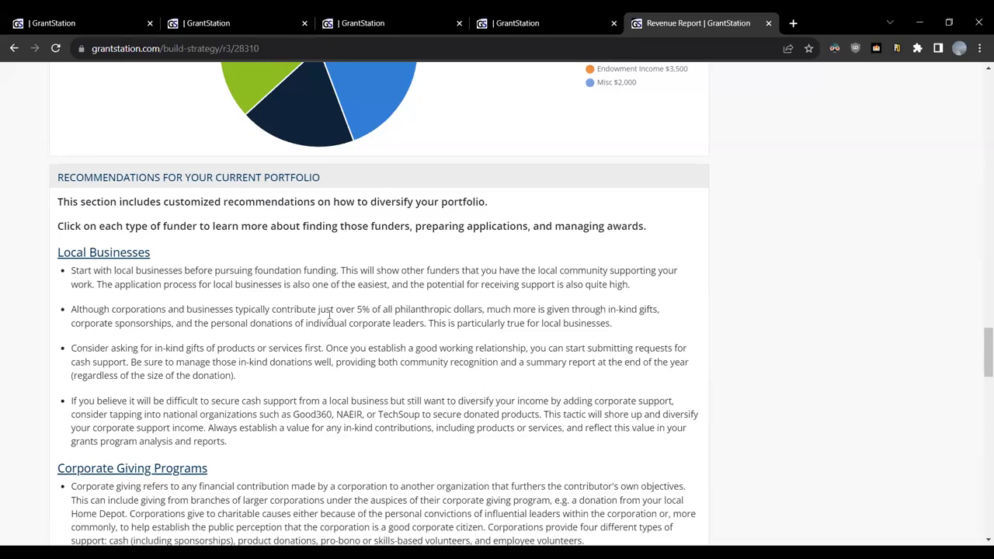
left_click_drag(356, 309, 488, 313)
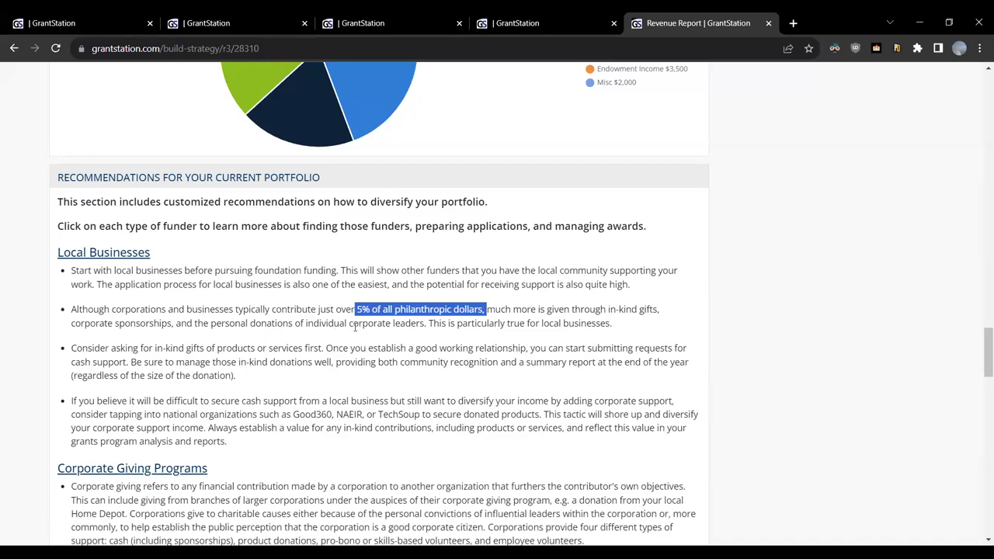
left_click(579, 321)
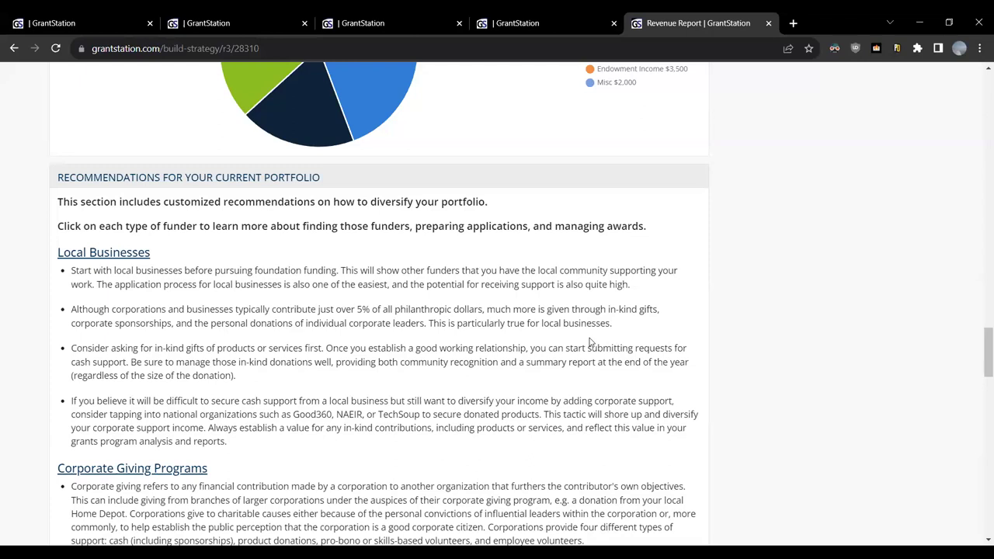
Open the Benchmarker from the R3 report's Build Your Grants Strategy topic list.
scroll(590, 342, "up", 10)
scroll(590, 341, "up", 12)
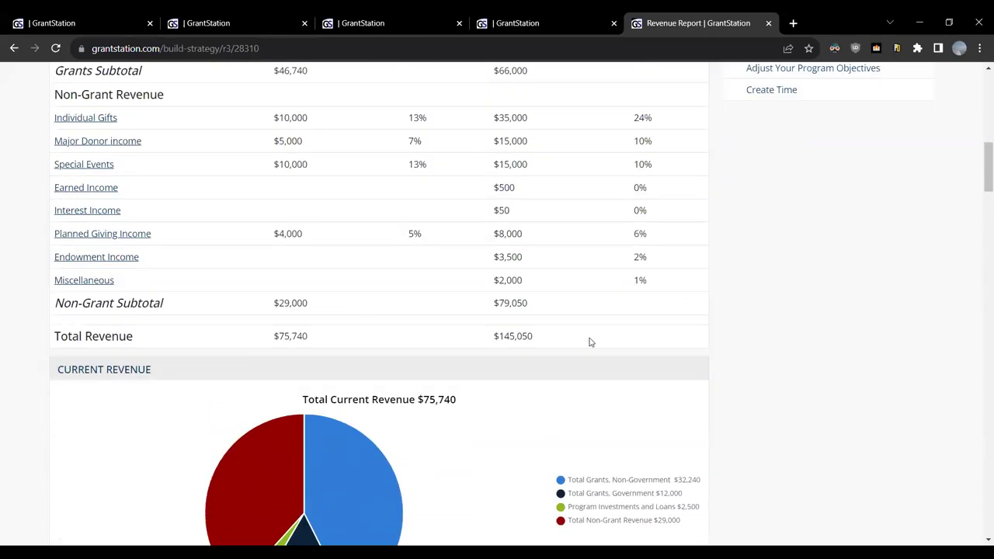
scroll(590, 342, "up", 10)
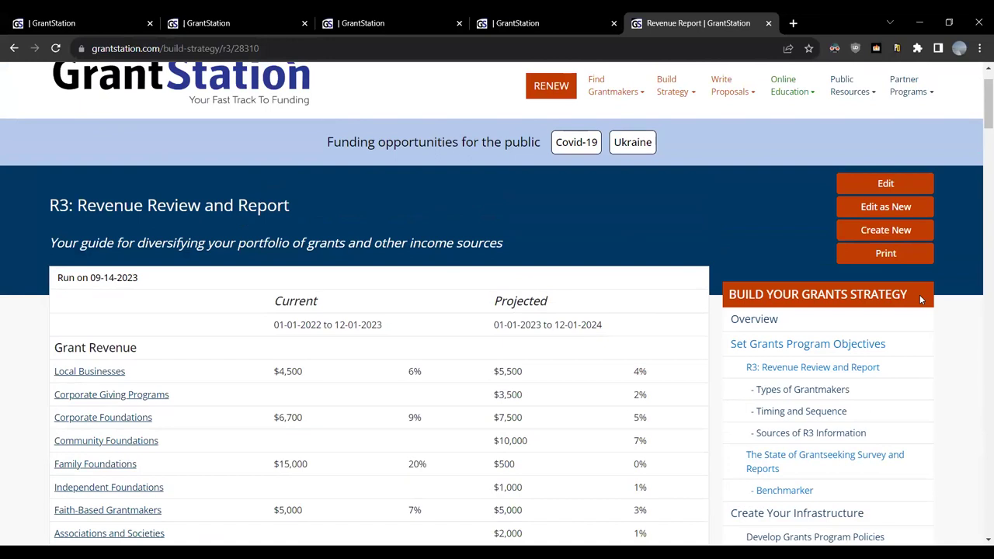
scroll(918, 298, "down", 3)
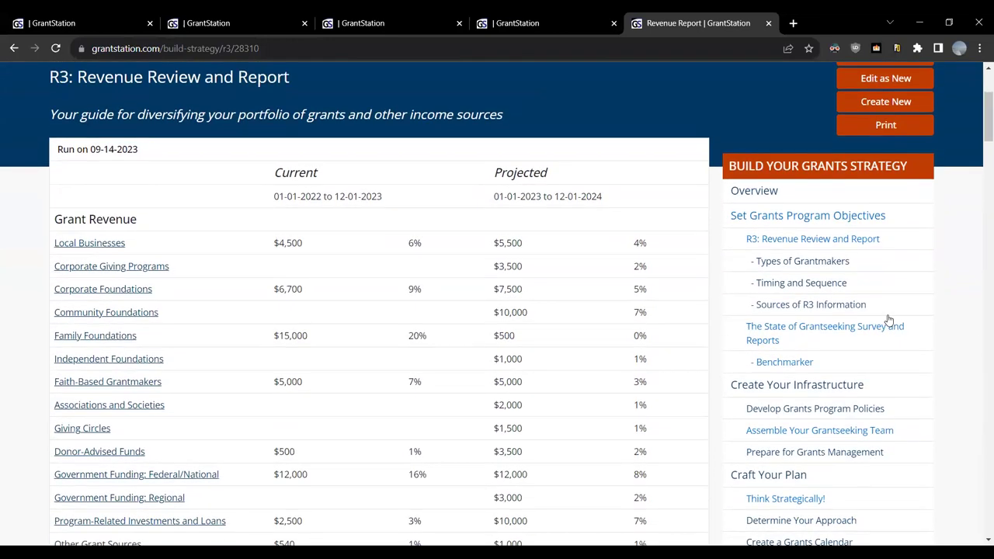
left_click(784, 363)
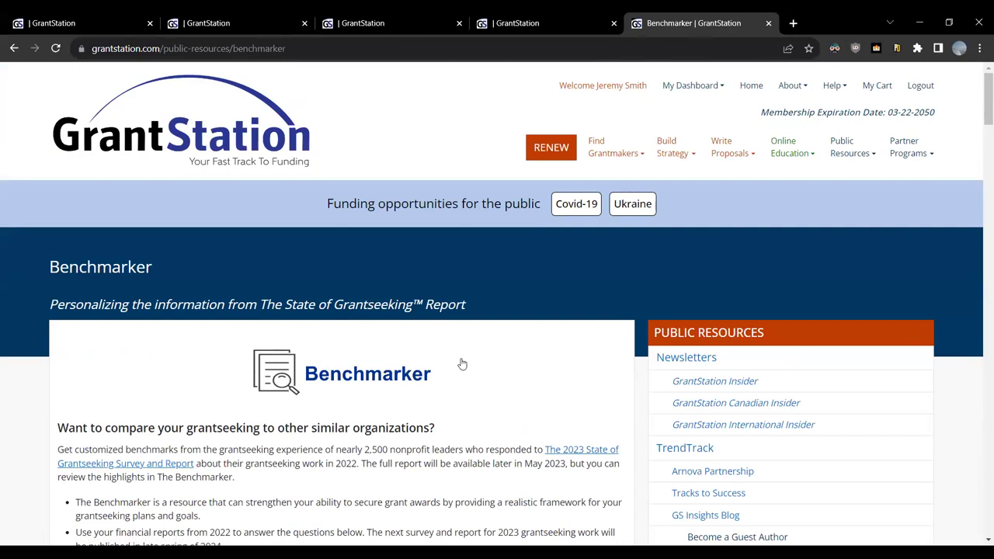
Examine the Benchmarker's introduction, its required annual budget and mission focus questions, and the optional questions for a customized report.
scroll(462, 364, "down", 3)
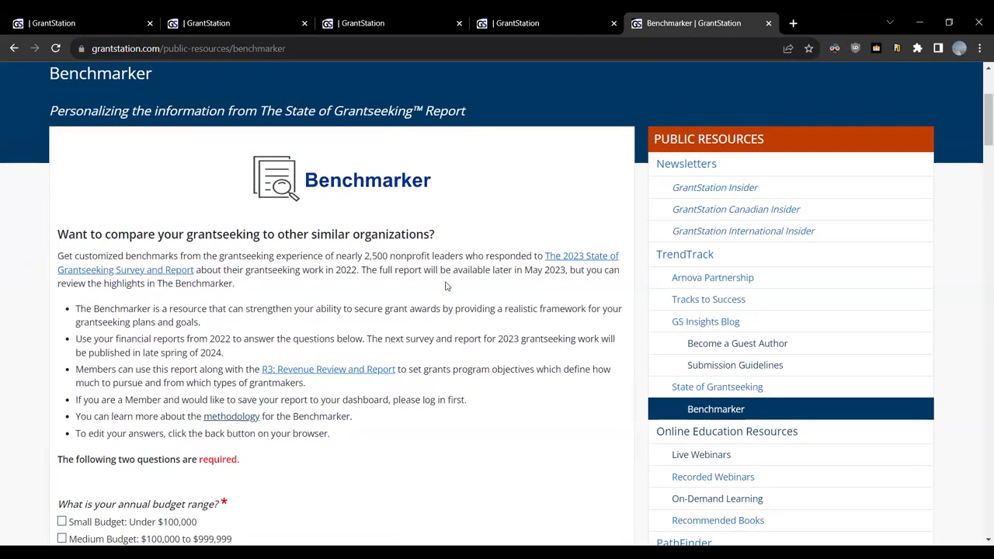
scroll(447, 284, "down", 3)
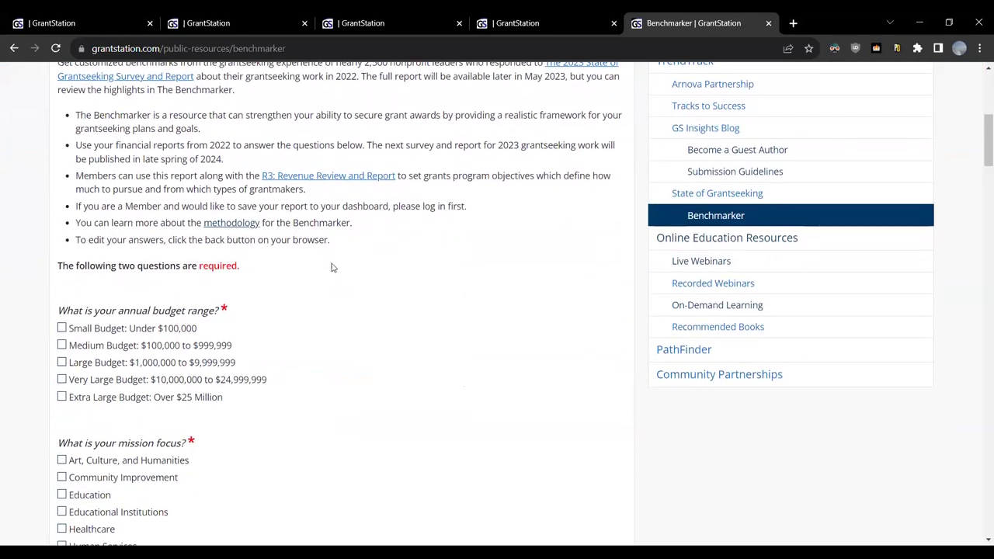
scroll(324, 275, "down", 2)
scroll(329, 282, "down", 2)
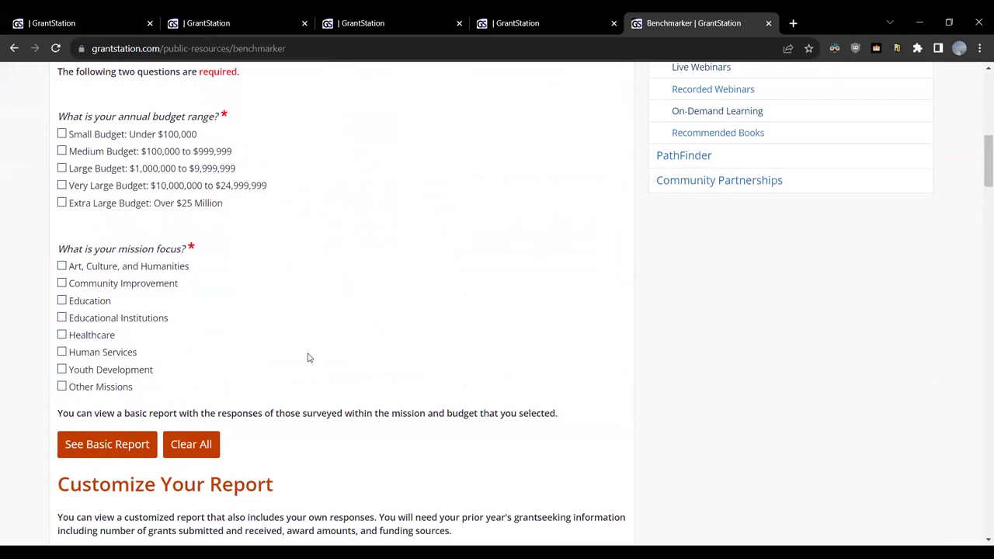
scroll(378, 255, "down", 2)
scroll(404, 251, "down", 4)
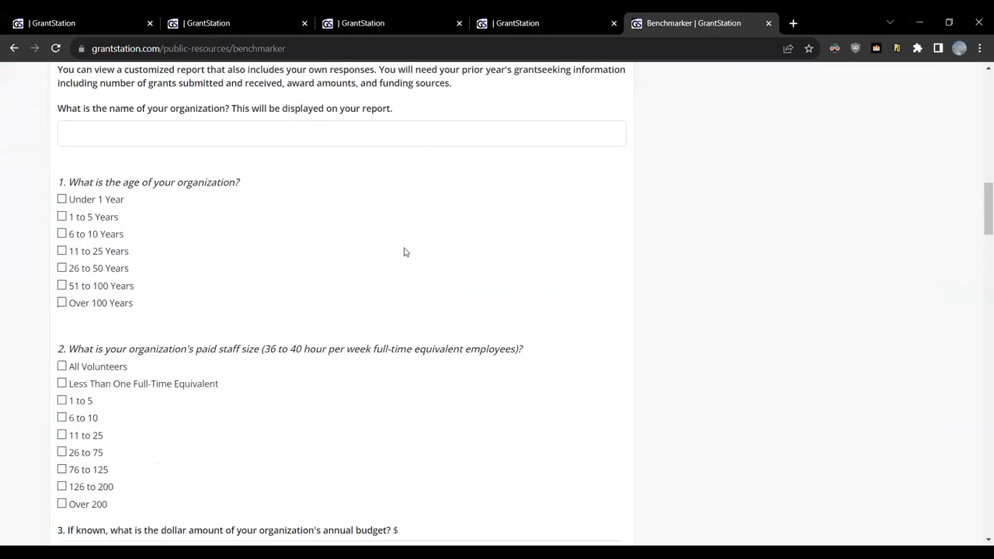
scroll(330, 206, "down", 3)
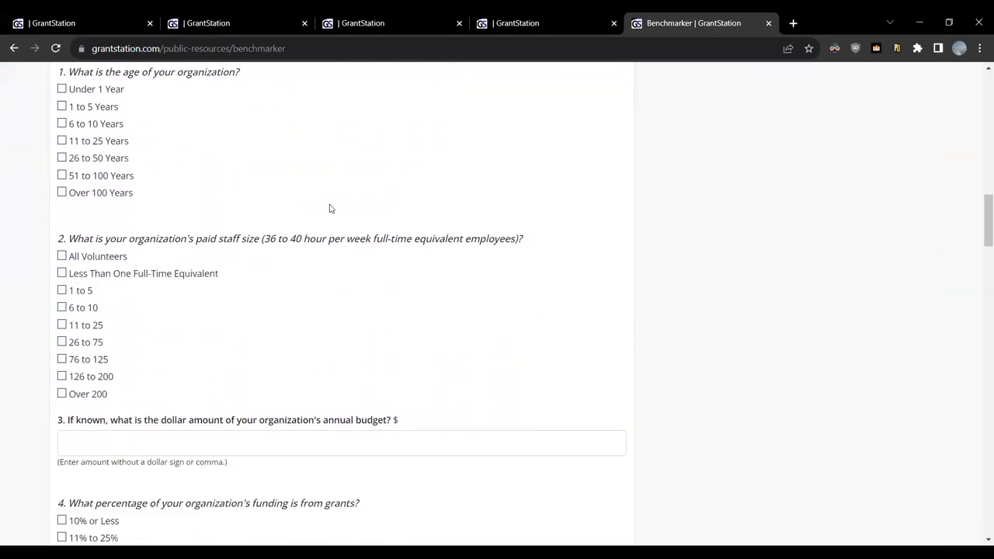
scroll(327, 267, "down", 2)
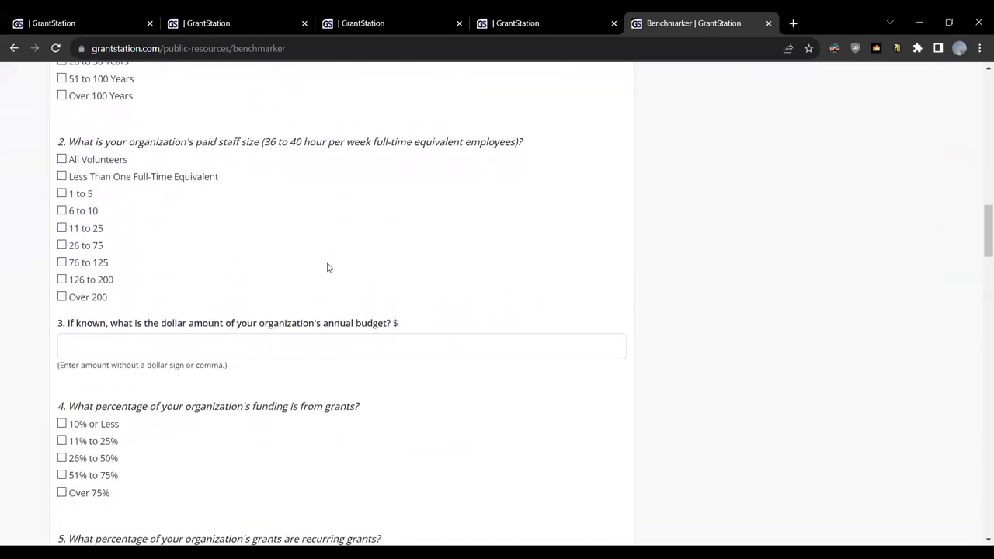
scroll(441, 320, "down", 1)
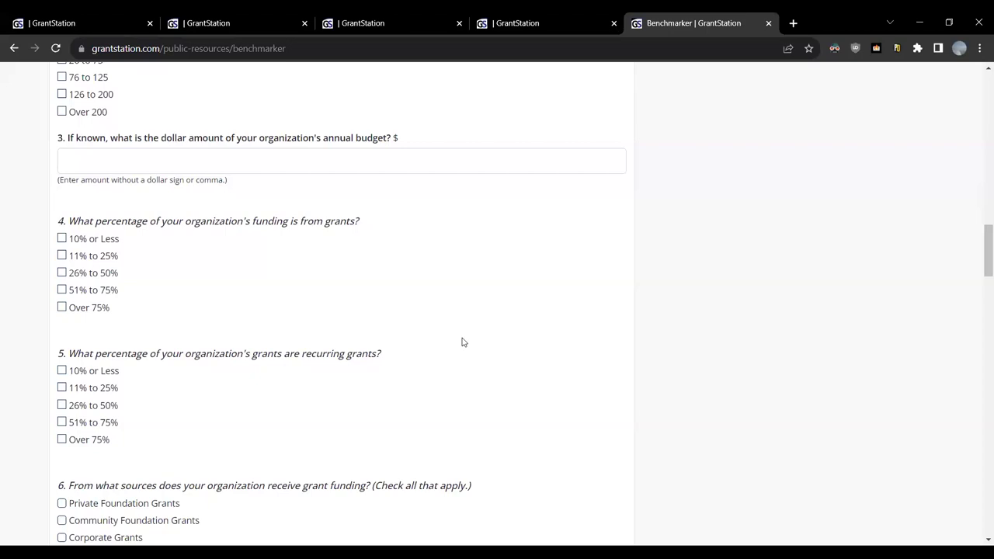
scroll(462, 341, "up", 9)
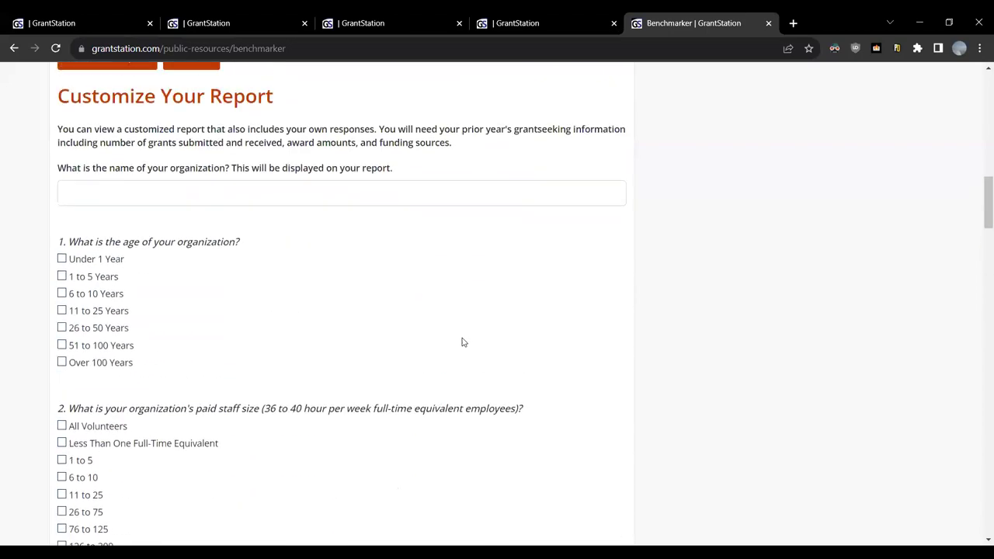
scroll(462, 342, "up", 2)
scroll(462, 342, "down", 4)
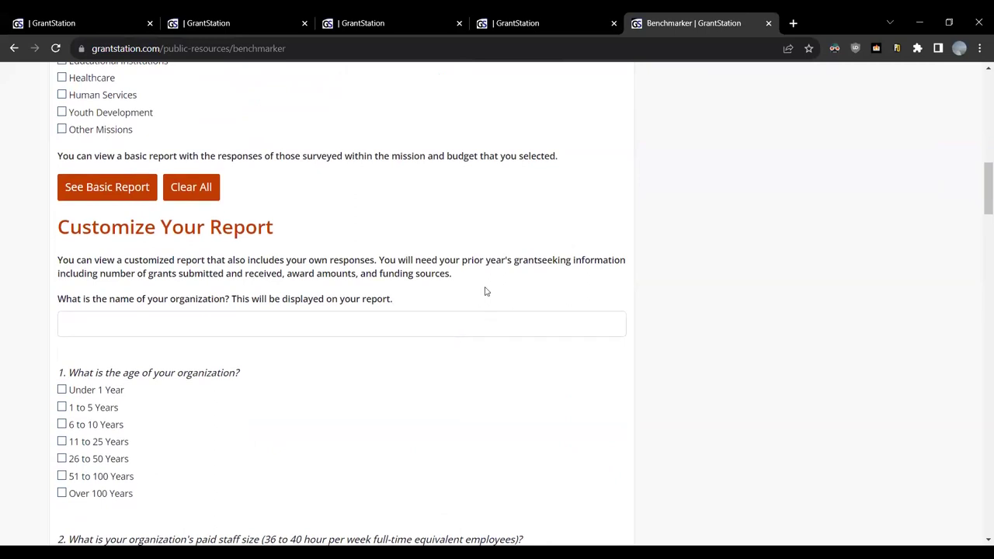
scroll(485, 291, "up", 8)
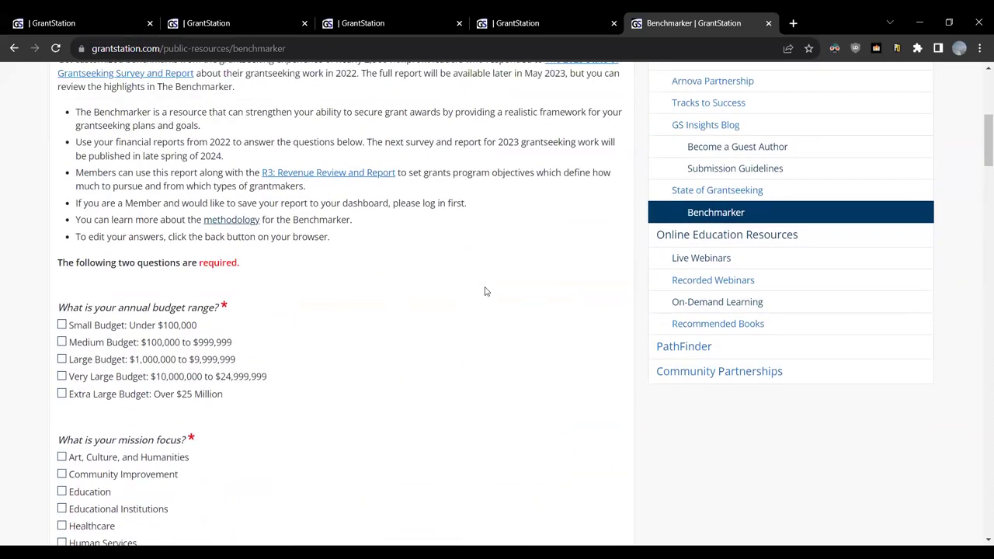
scroll(485, 291, "up", 3)
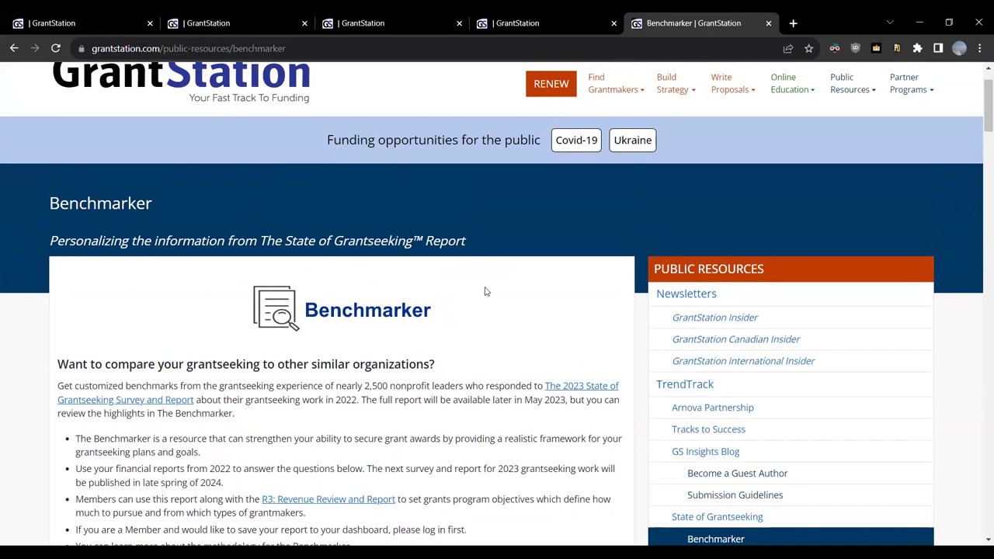
scroll(483, 299, "up", 1)
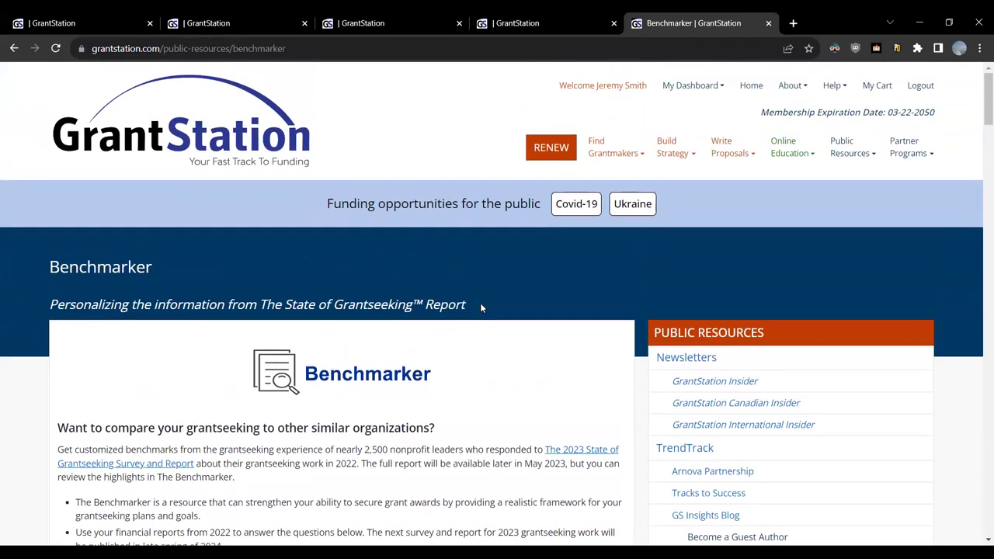